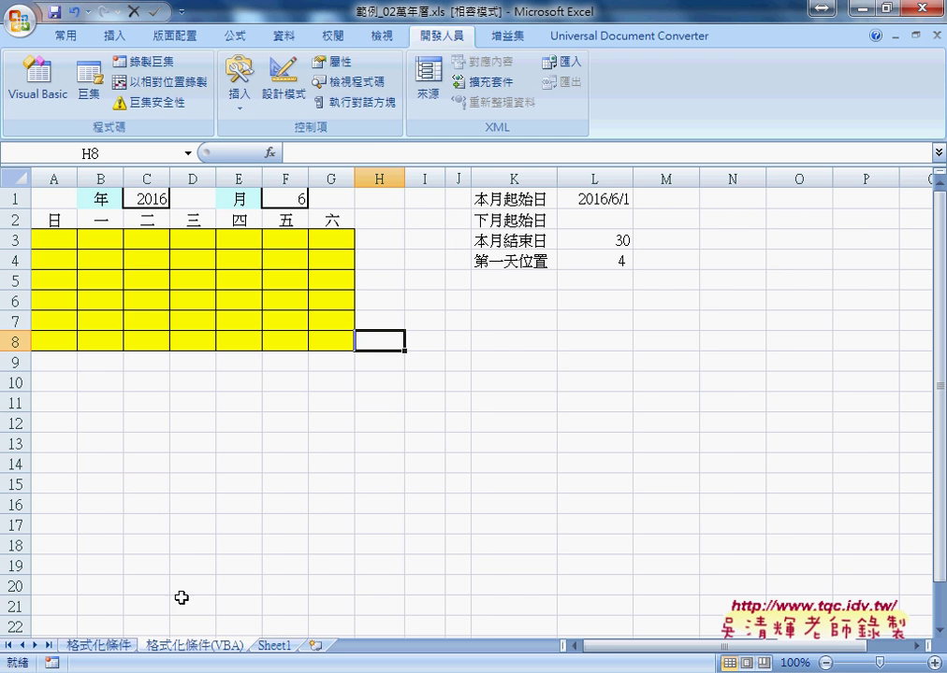
Step: Compare the finished 格式化條件 calendar with the empty 格式化條件(VBA) grid: C1, F1, L1:L4 and A3:G8
click(107, 646)
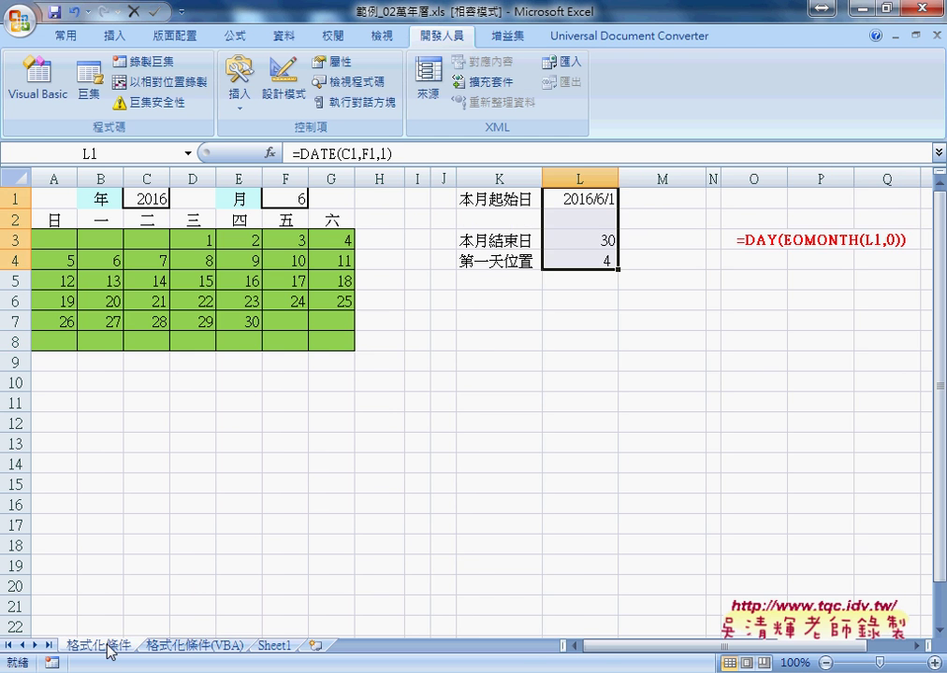
click(197, 646)
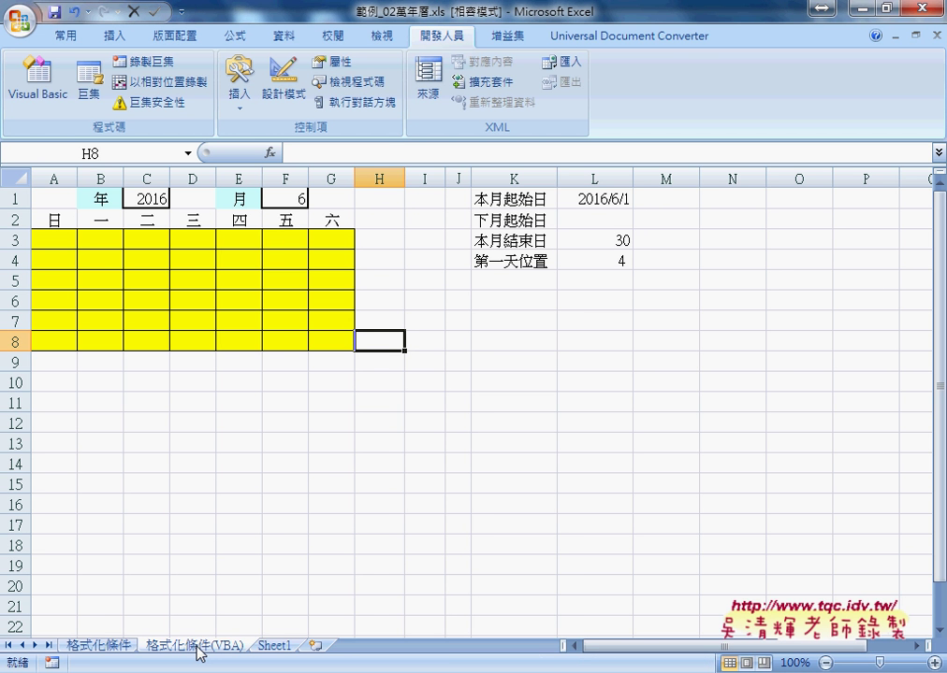
click(147, 199)
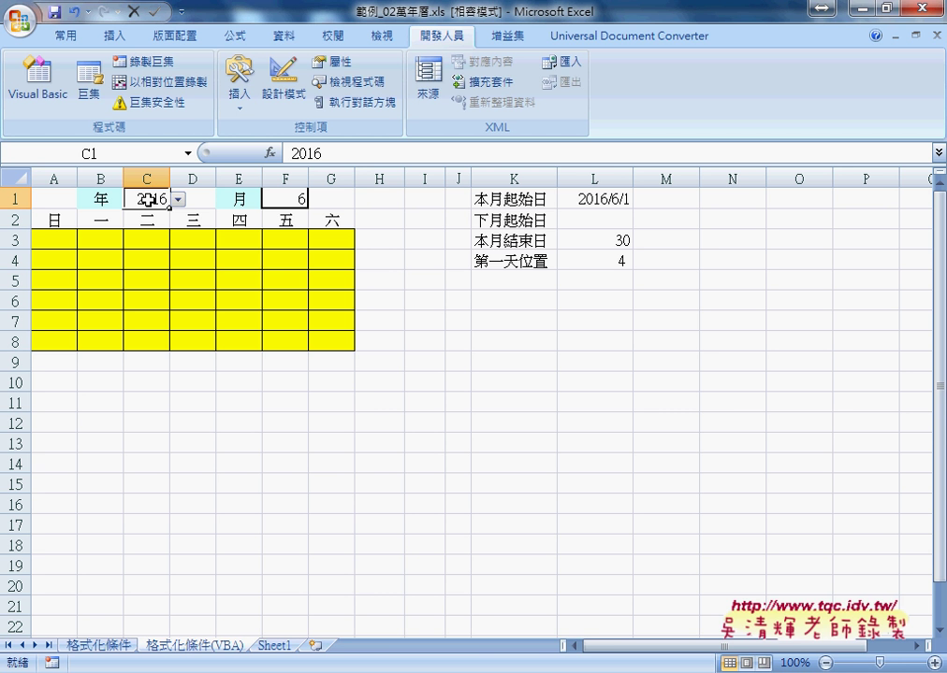
click(105, 647)
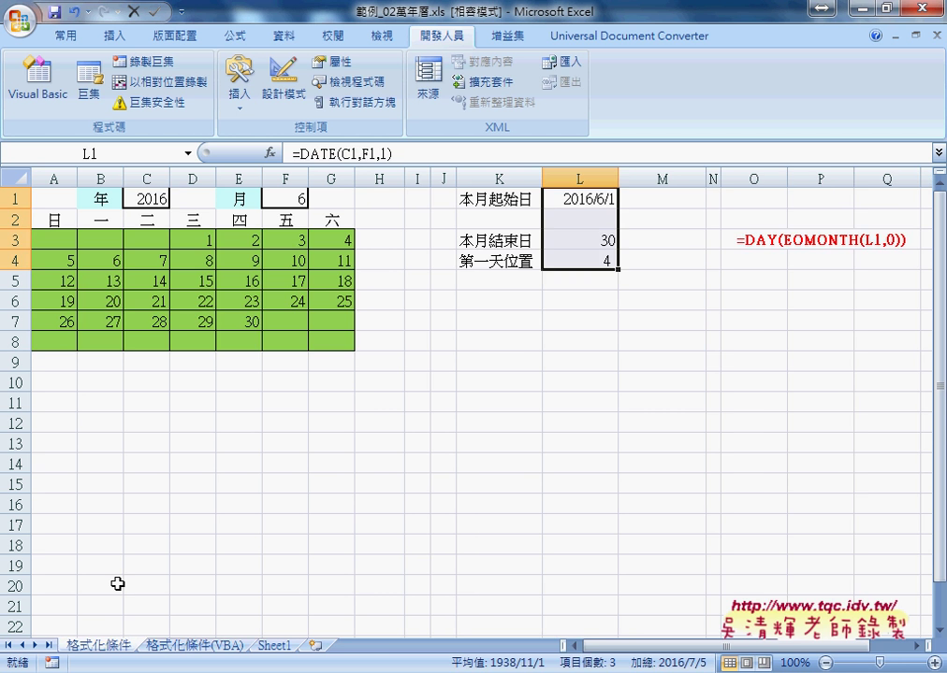
click(148, 196)
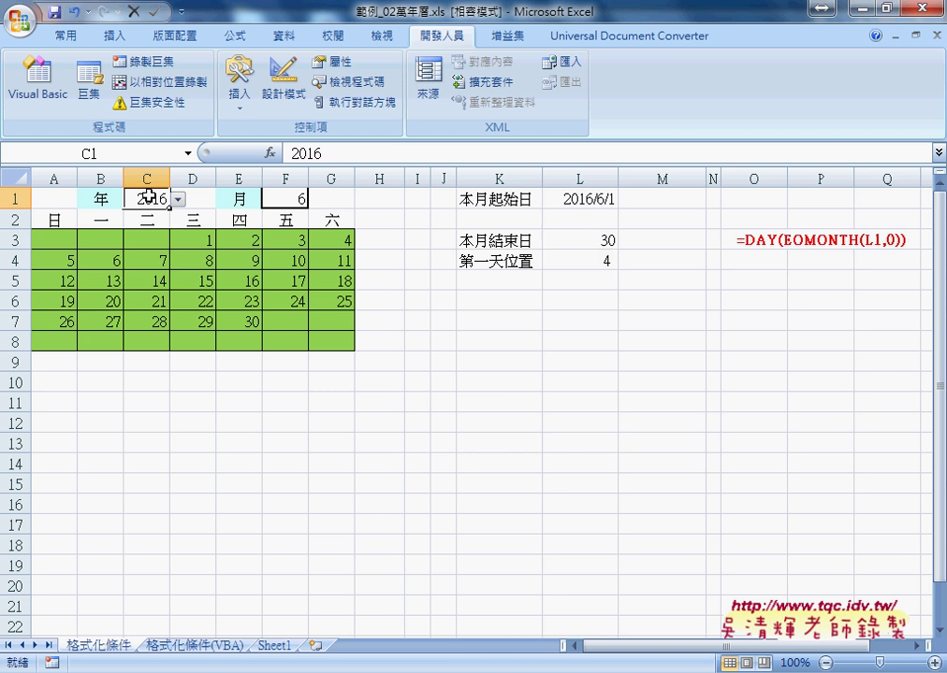
click(199, 646)
click(290, 197)
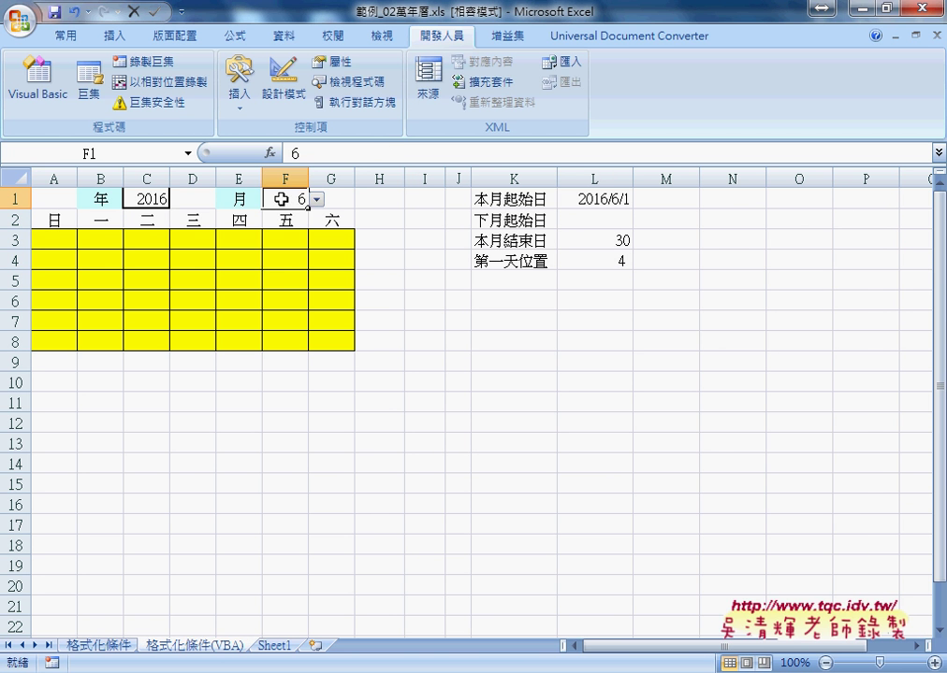
drag(589, 198, 601, 261)
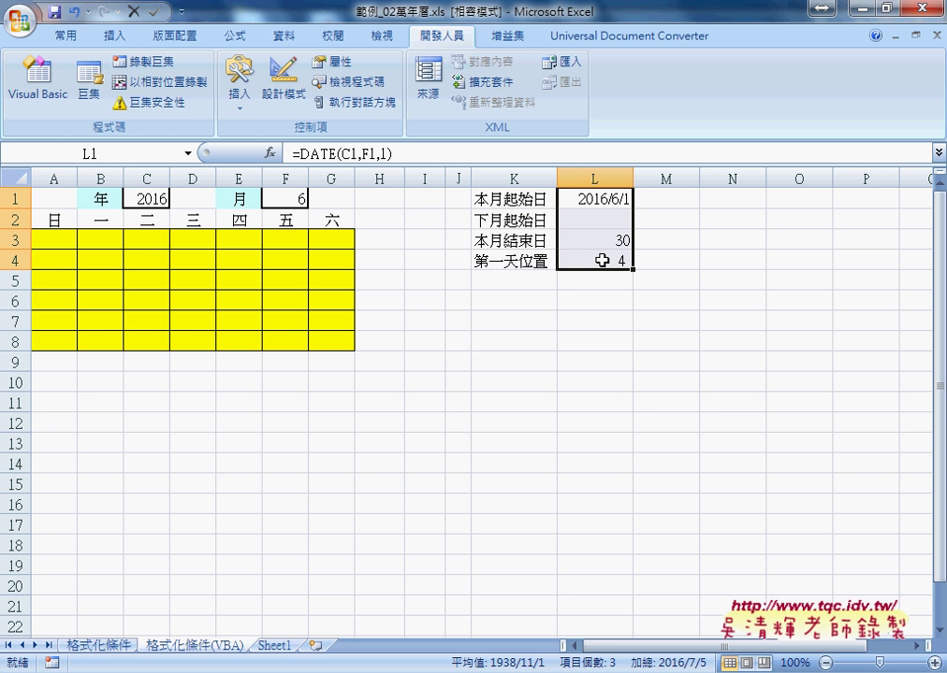
drag(53, 238, 328, 345)
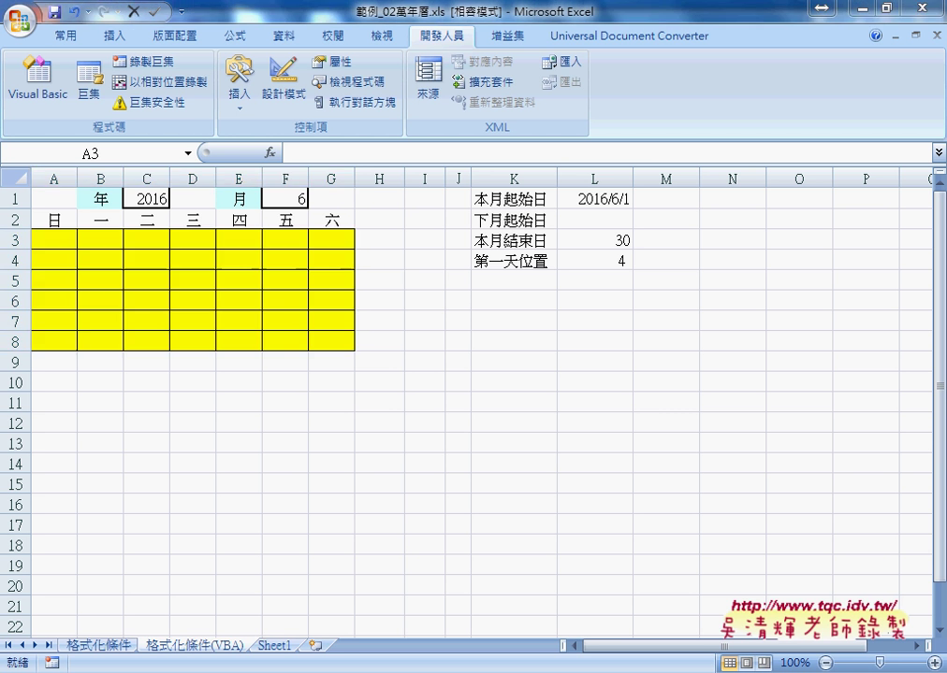
Step: Bring the VBA editor forward and highlight the 一到42 procedure name in Module1
mouse_move(336, 672)
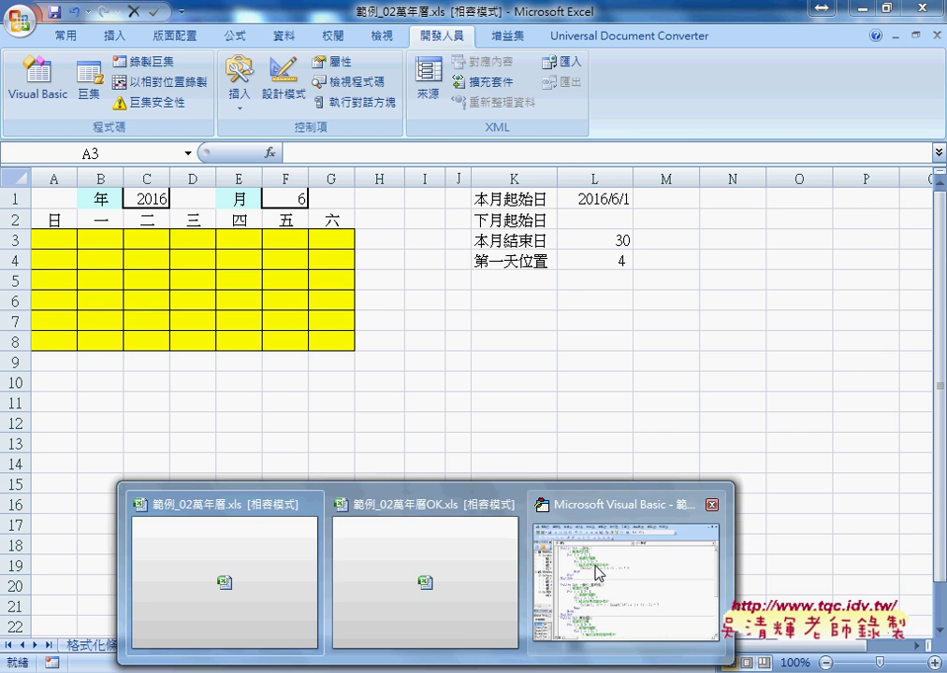
click(598, 566)
click(618, 329)
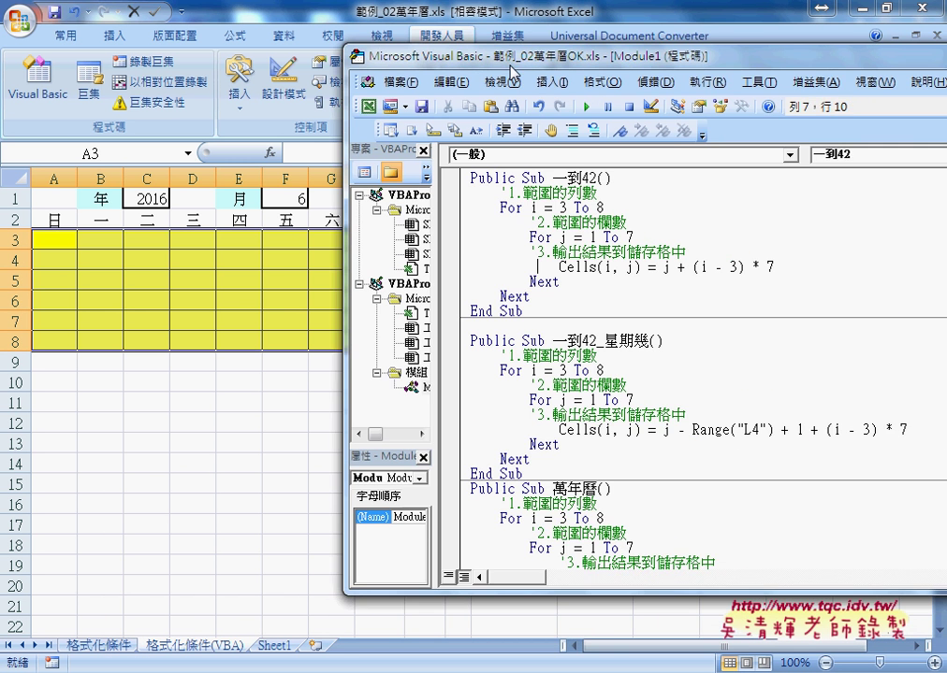
drag(626, 105, 536, 68)
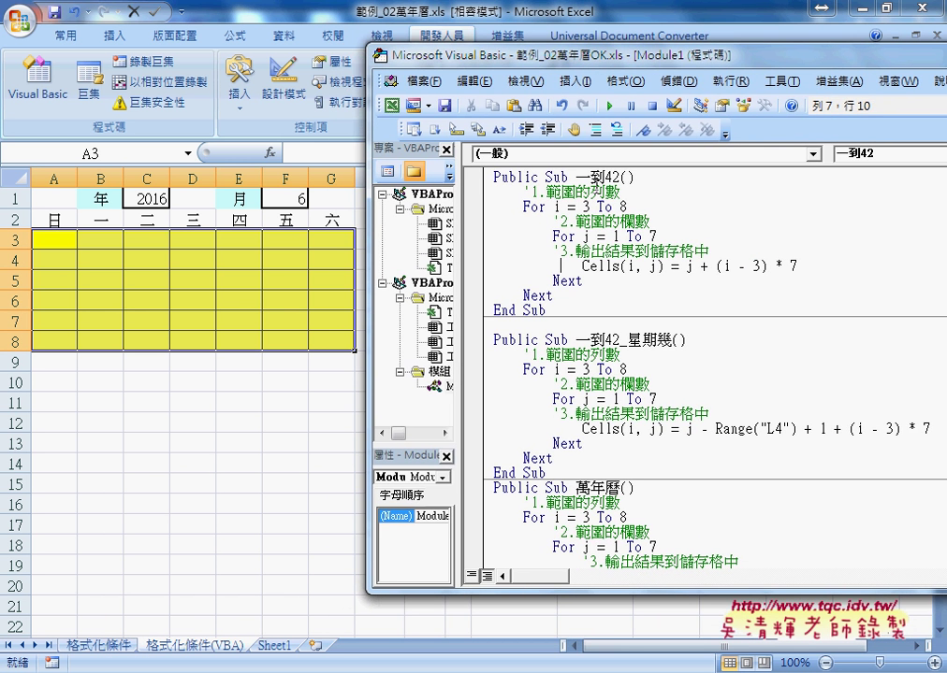
click(575, 81)
click(608, 280)
drag(576, 175, 613, 176)
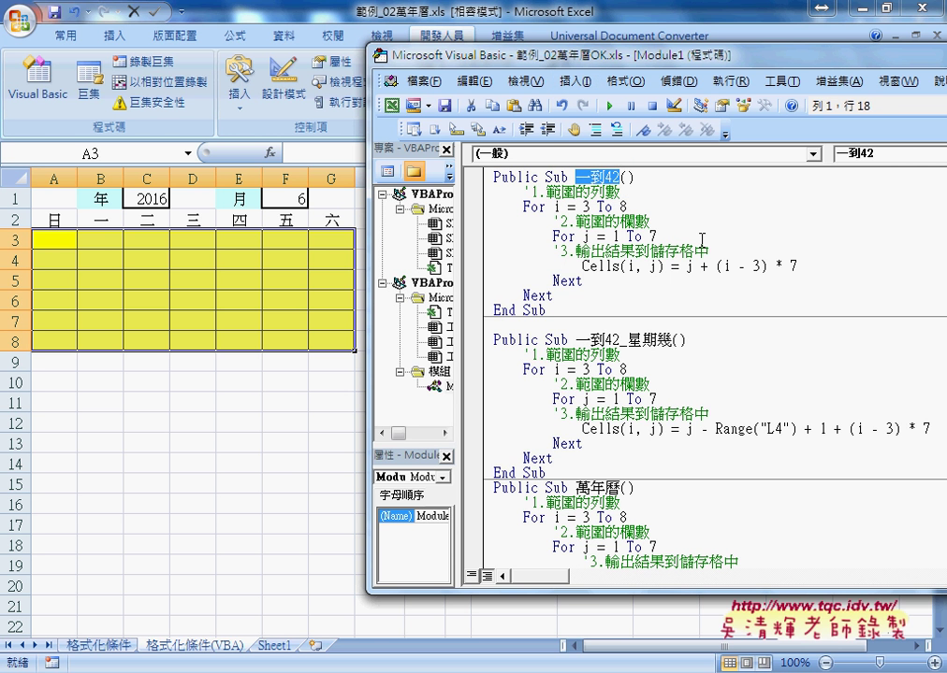
key(shift+Left)
key(shift+Left)
key(shift+Left)
mouse_move(603, 176)
mouse_down()
mouse_move(619, 176)
mouse_move(591, 175)
mouse_up()
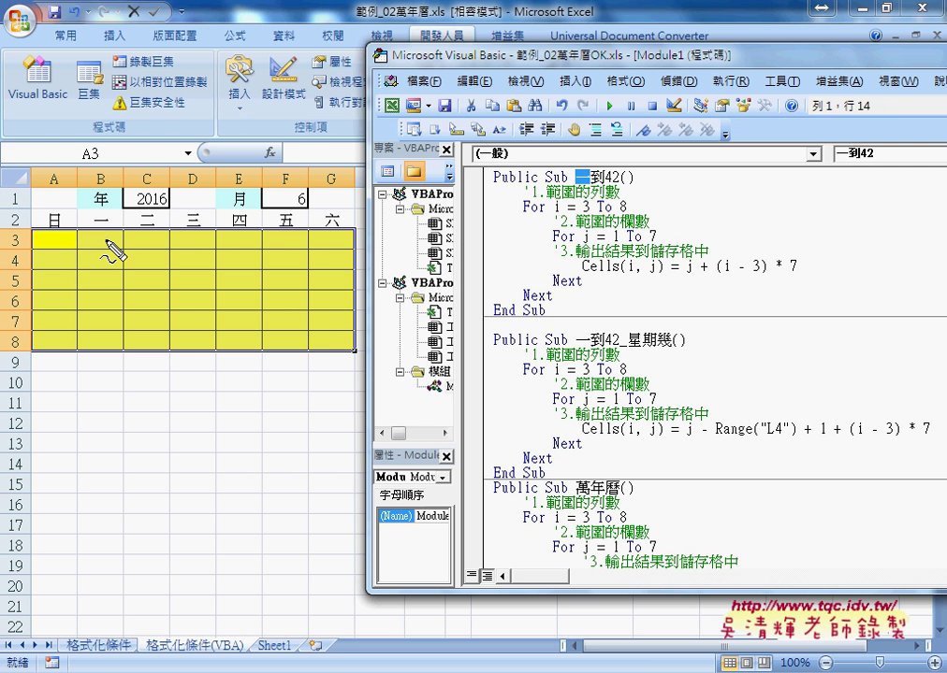
click(19, 240)
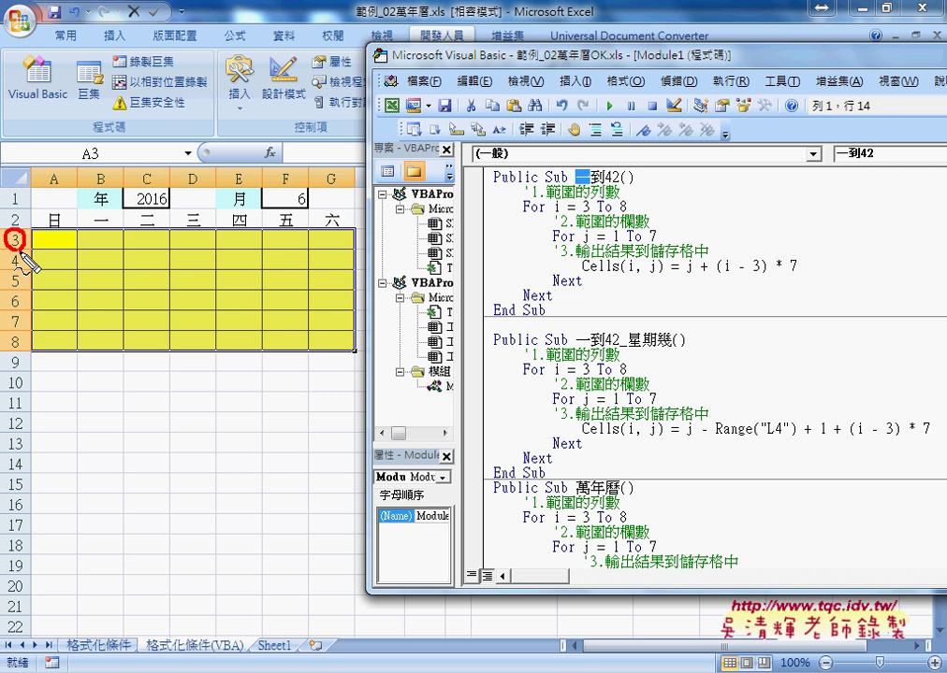
click(15, 341)
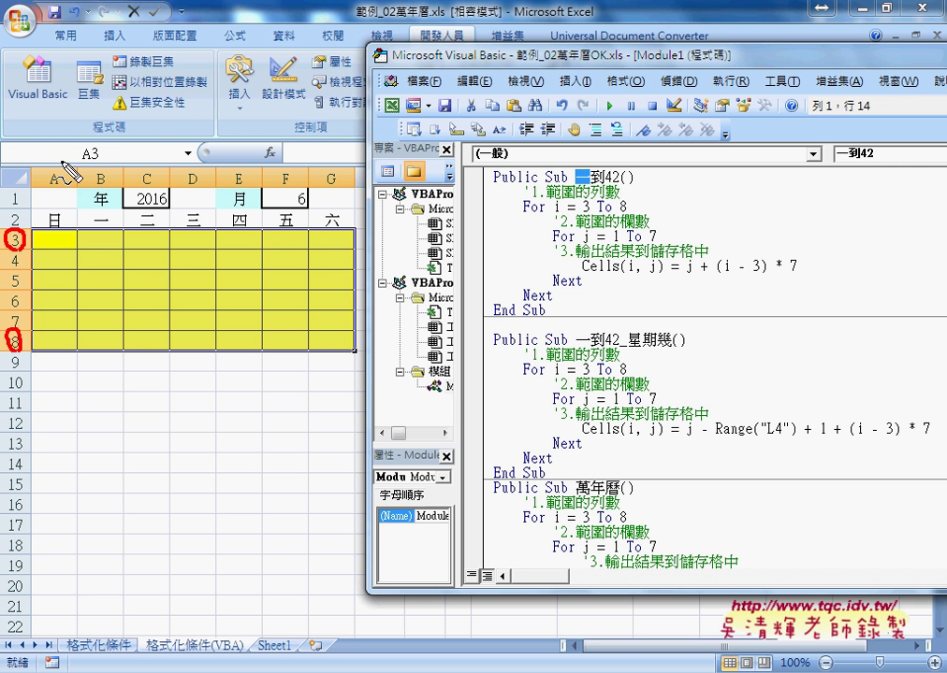
mouse_move(58, 192)
mouse_down()
mouse_move(50, 206)
mouse_move(66, 186)
mouse_up()
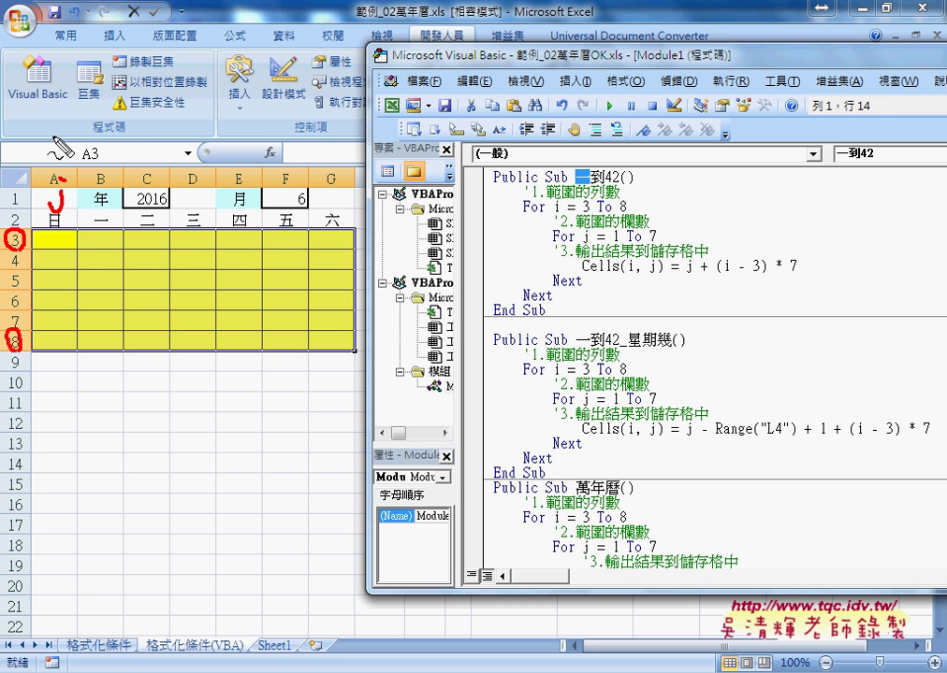
drag(52, 138, 52, 170)
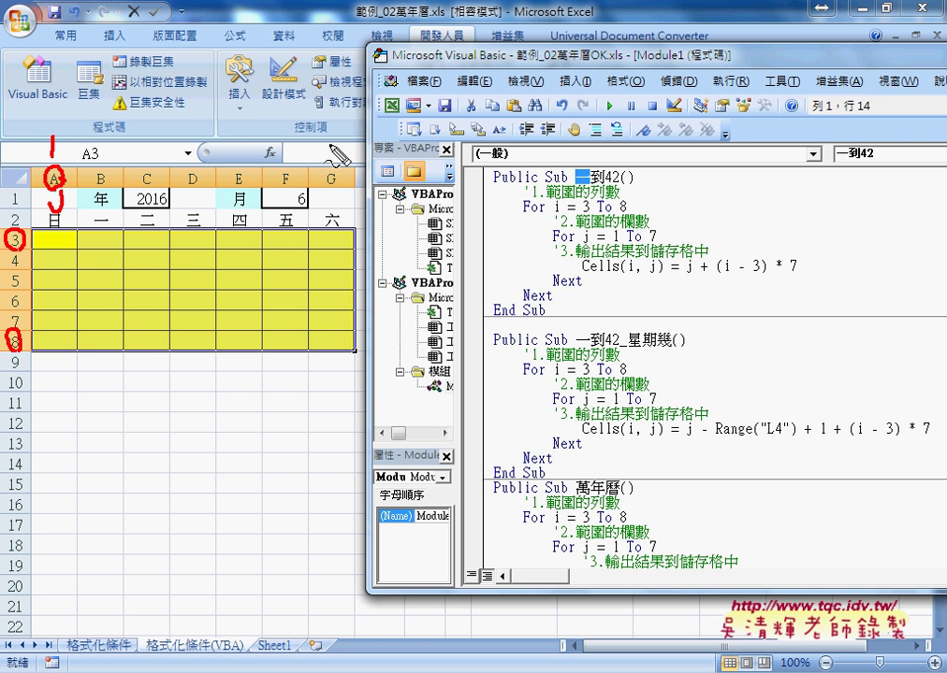
drag(326, 137, 338, 164)
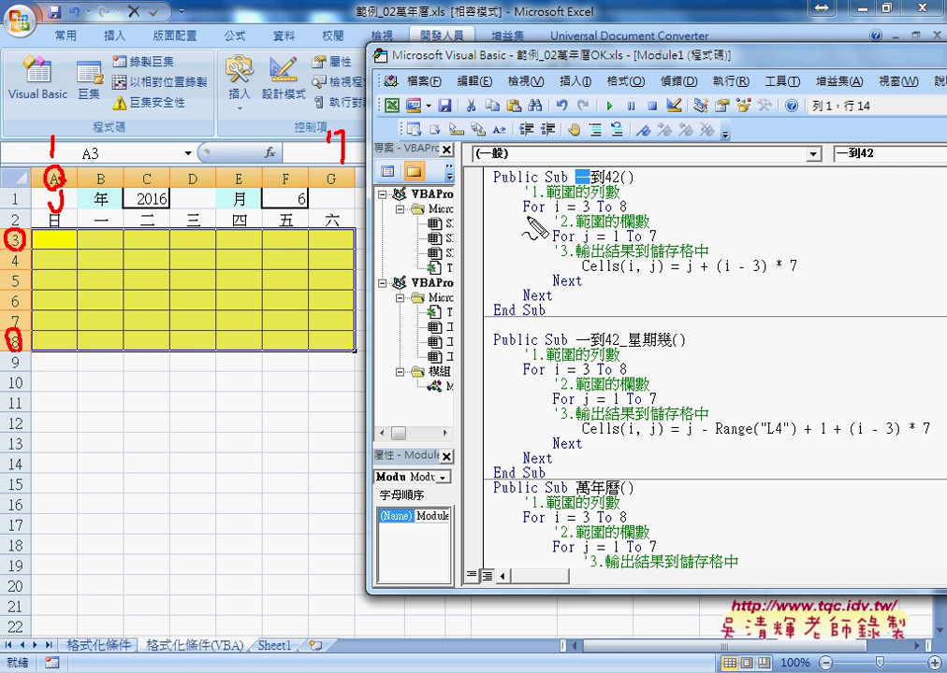
drag(521, 217, 614, 196)
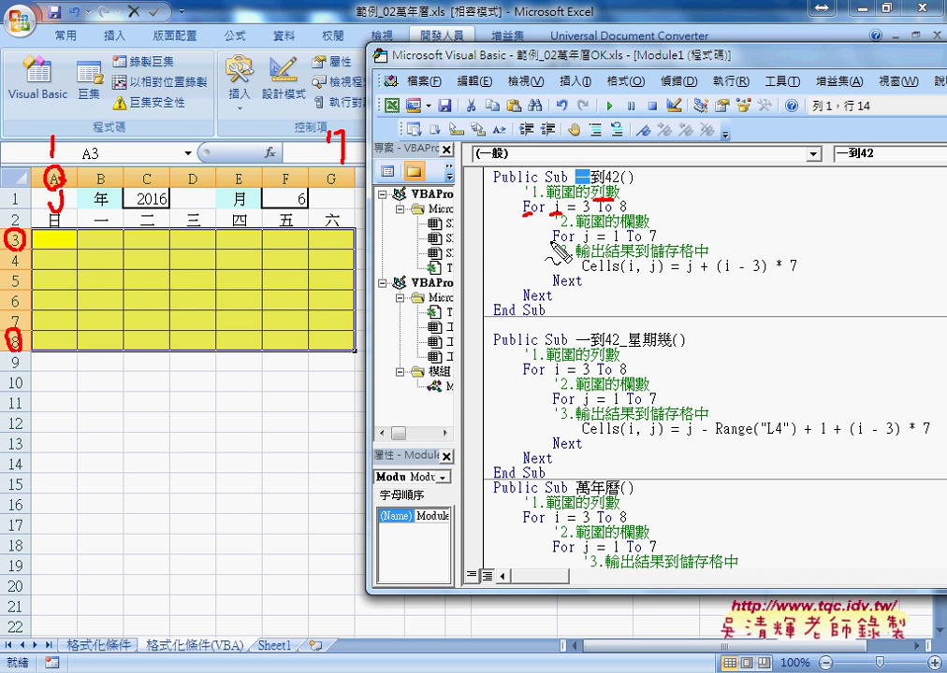
drag(524, 238, 550, 236)
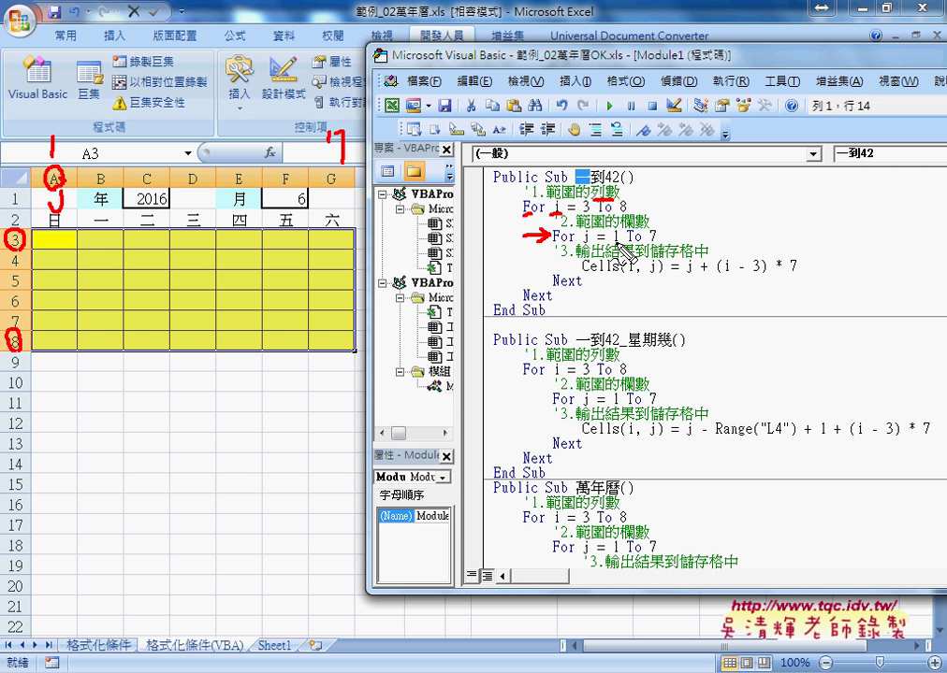
drag(564, 305, 577, 302)
drag(535, 199, 523, 218)
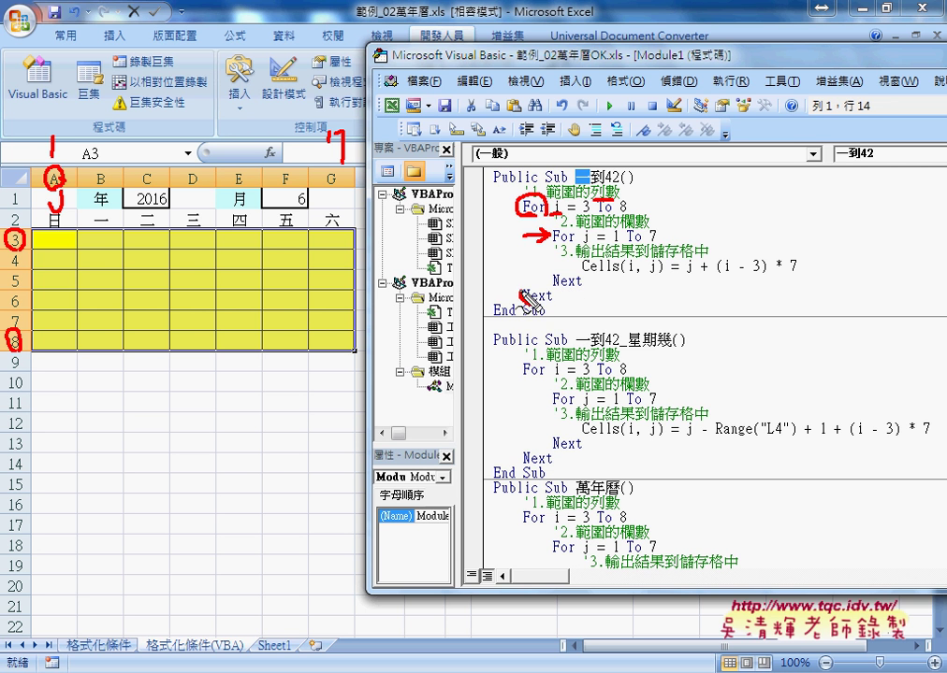
drag(547, 289, 546, 291)
drag(568, 227, 573, 291)
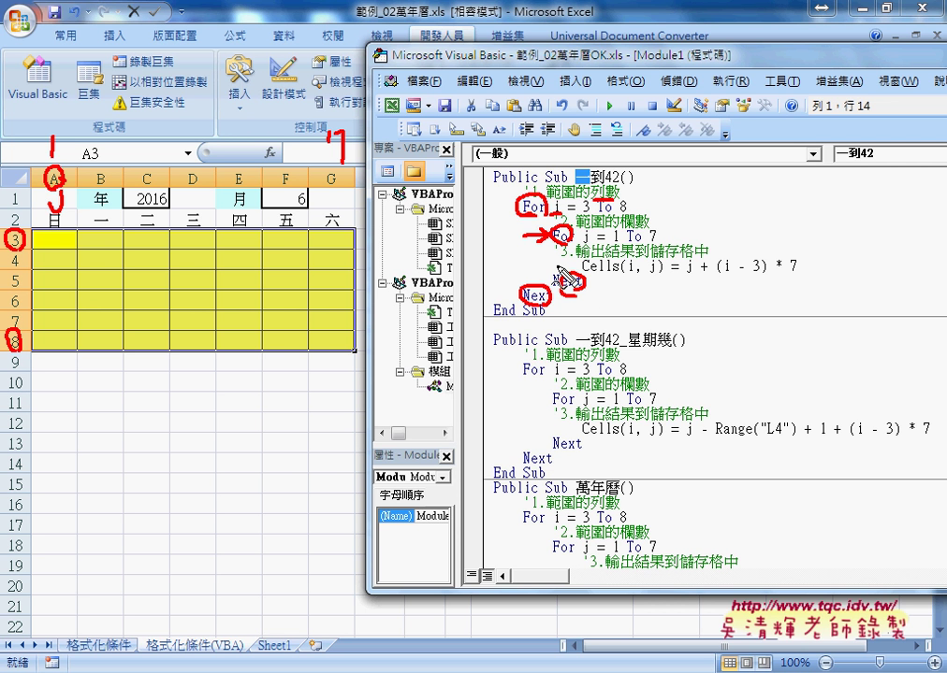
drag(561, 270, 581, 267)
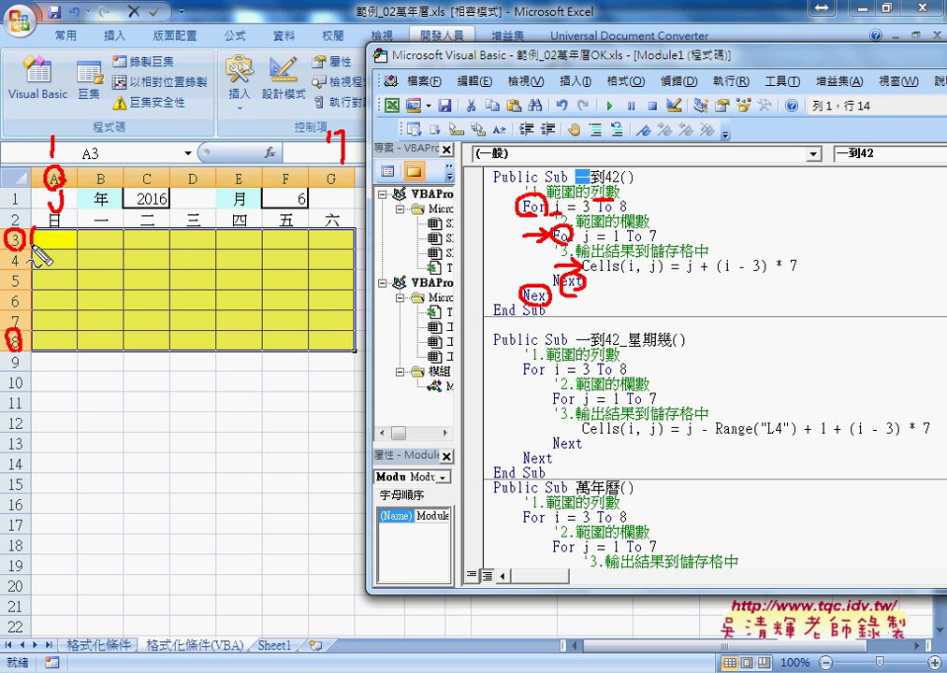
mouse_move(34, 239)
mouse_down()
mouse_move(47, 227)
mouse_move(75, 235)
mouse_up()
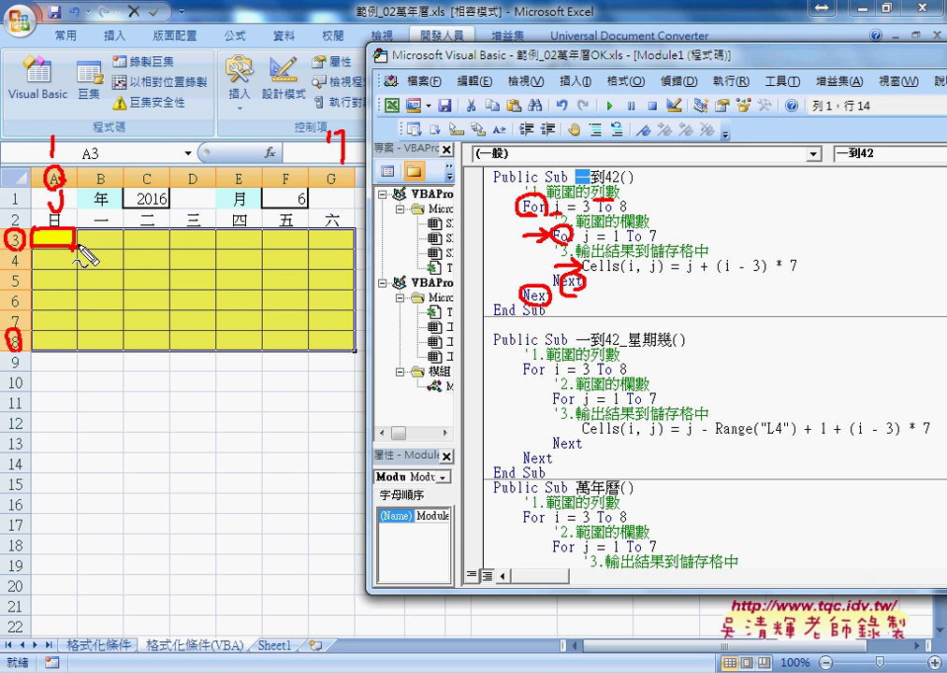
drag(645, 276, 657, 273)
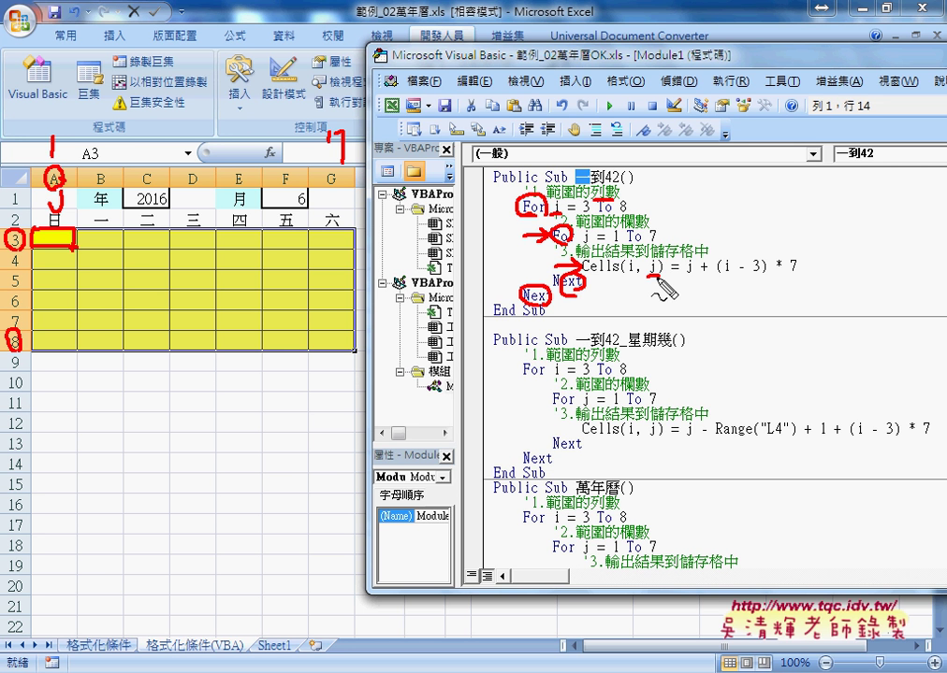
drag(619, 278, 629, 277)
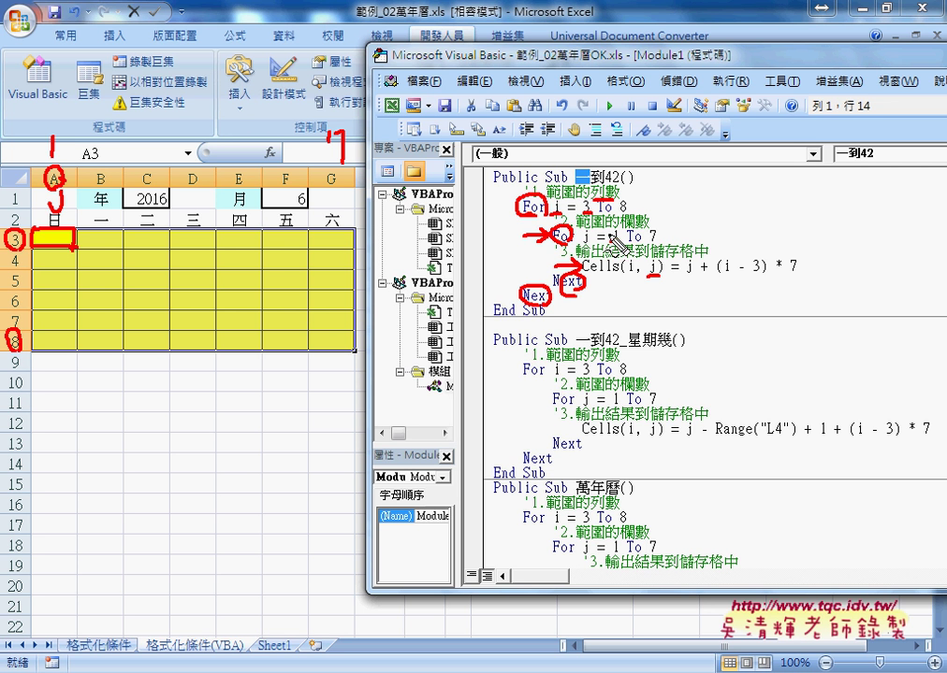
drag(608, 246, 618, 245)
drag(625, 242, 646, 242)
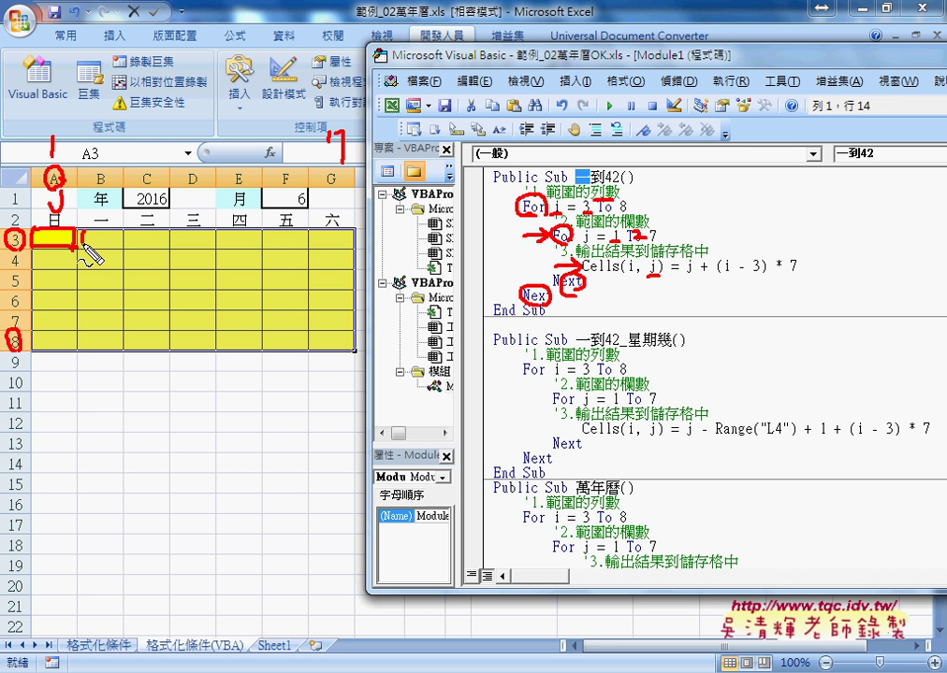
mouse_move(86, 231)
mouse_down()
mouse_move(82, 245)
mouse_move(112, 229)
mouse_move(86, 246)
mouse_move(294, 240)
mouse_up()
drag(49, 258, 181, 260)
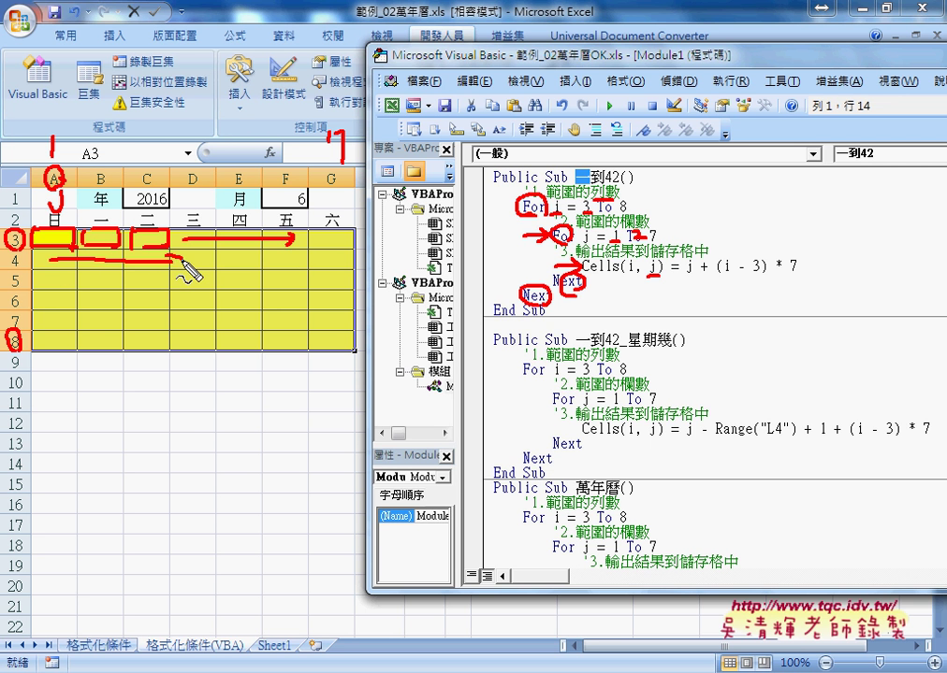
mouse_move(91, 343)
mouse_down()
mouse_move(328, 343)
mouse_move(315, 350)
mouse_up()
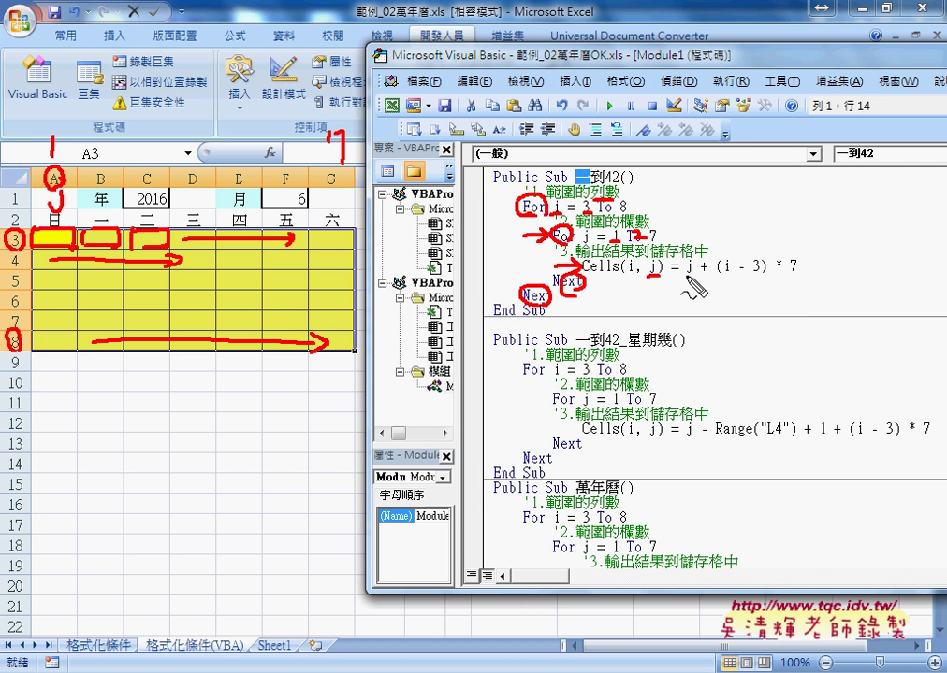
drag(685, 274, 698, 274)
Step: Remove '+ (i - 3) * 7' from the formula and run the macro, giving 1–7 in every row
key(Escape)
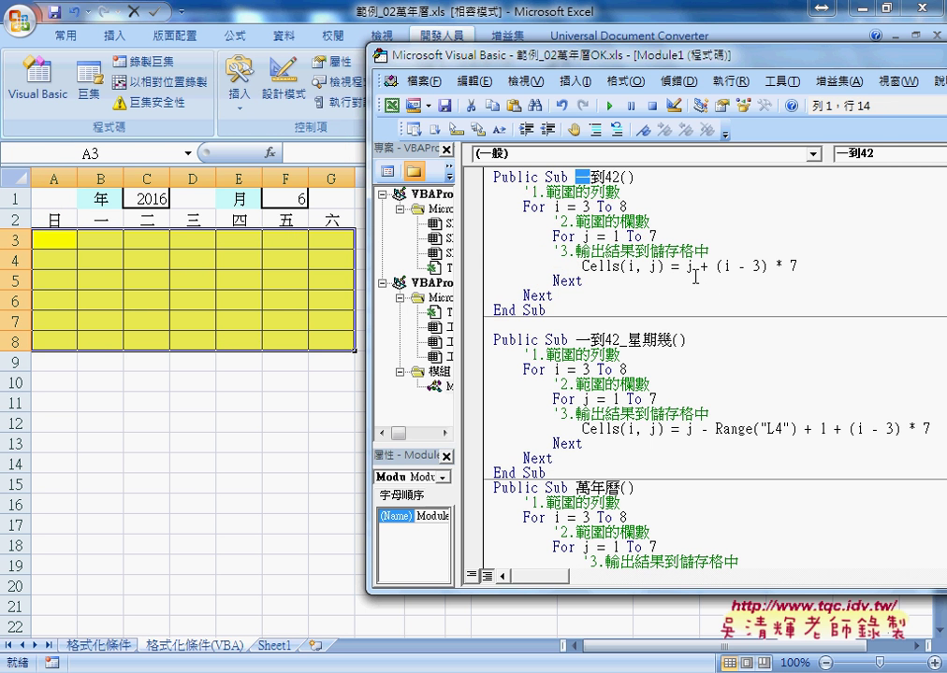
drag(701, 266, 818, 268)
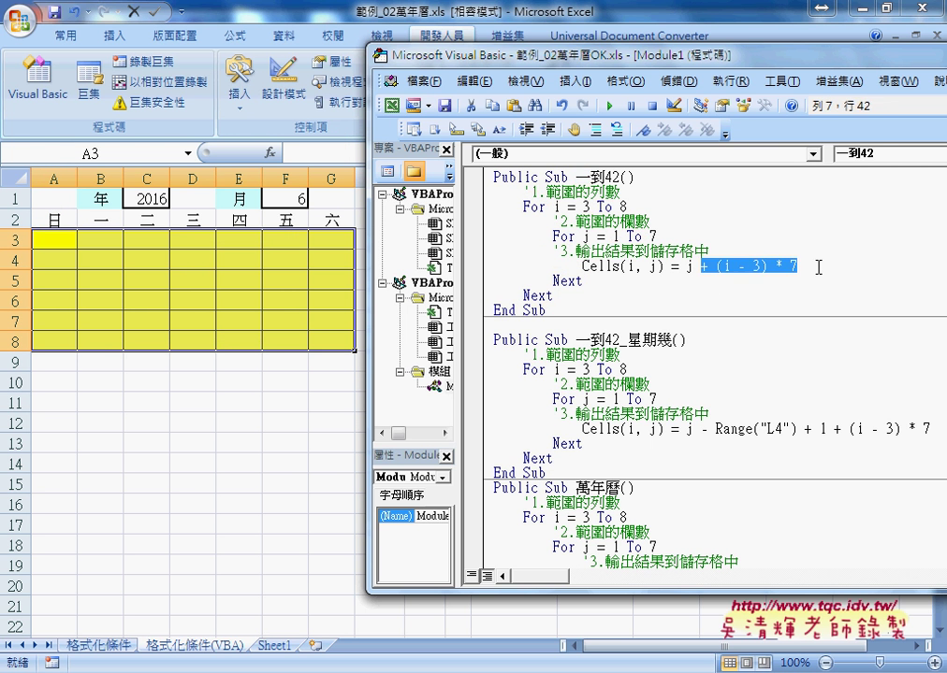
key(Delete)
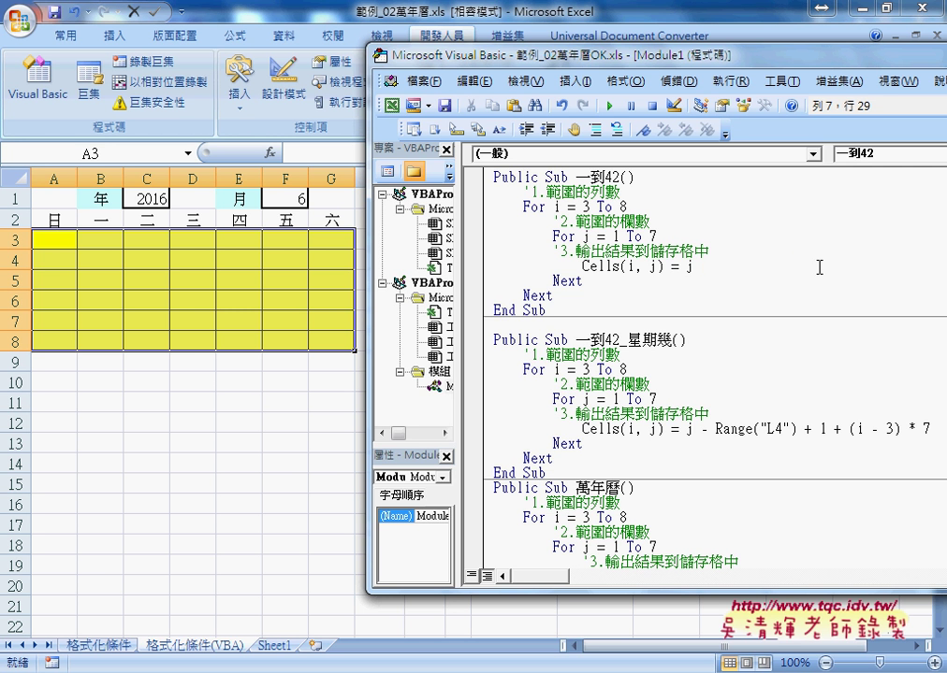
double_click(689, 267)
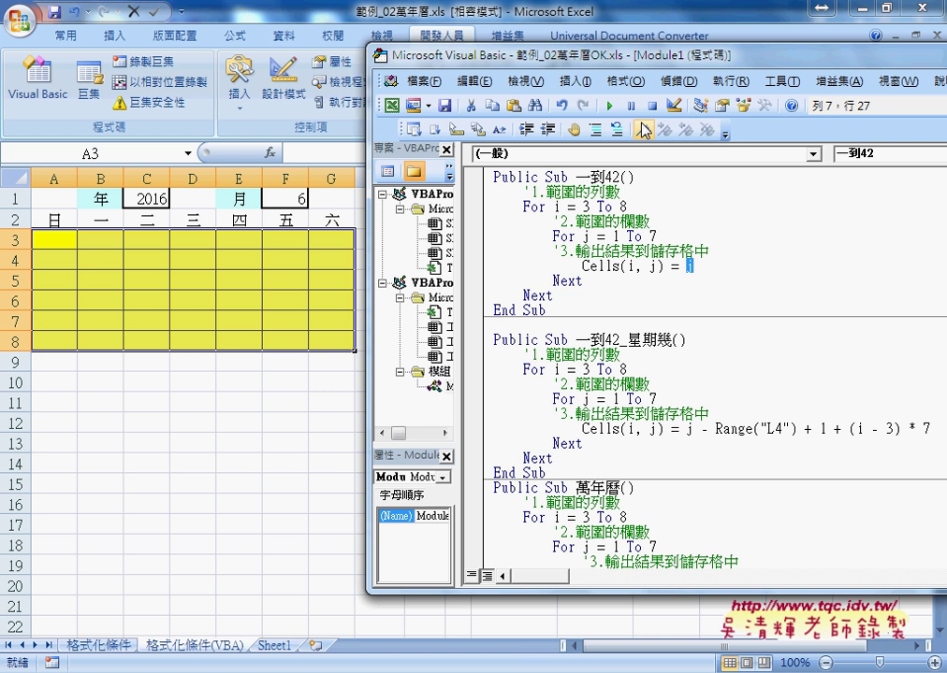
click(612, 107)
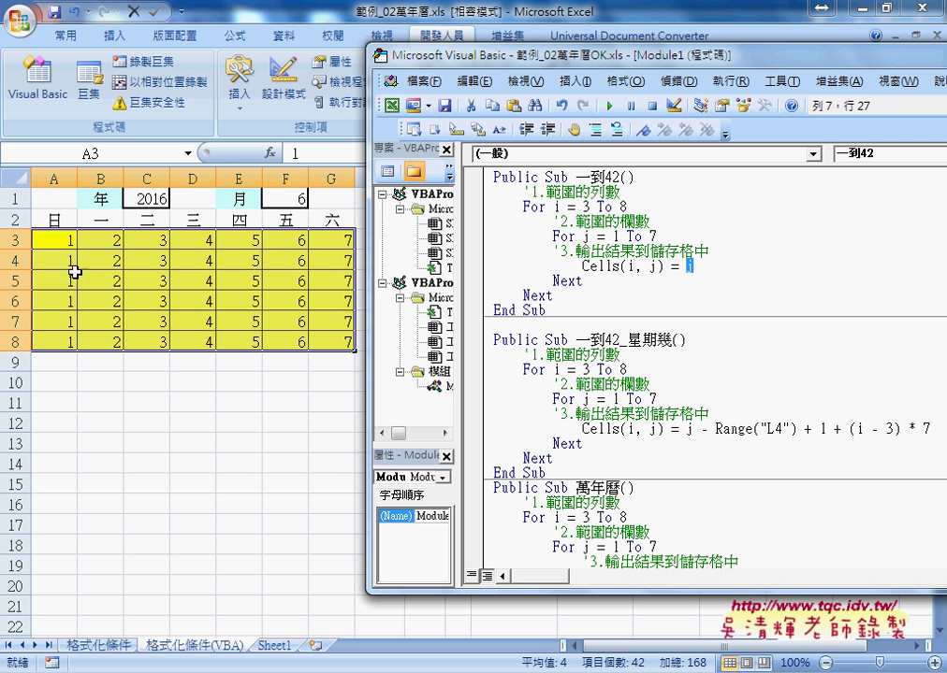
Step: Retype the formula as j+(i-3)*7 and rerun so A3:G8 fills with 1–42
key(Right)
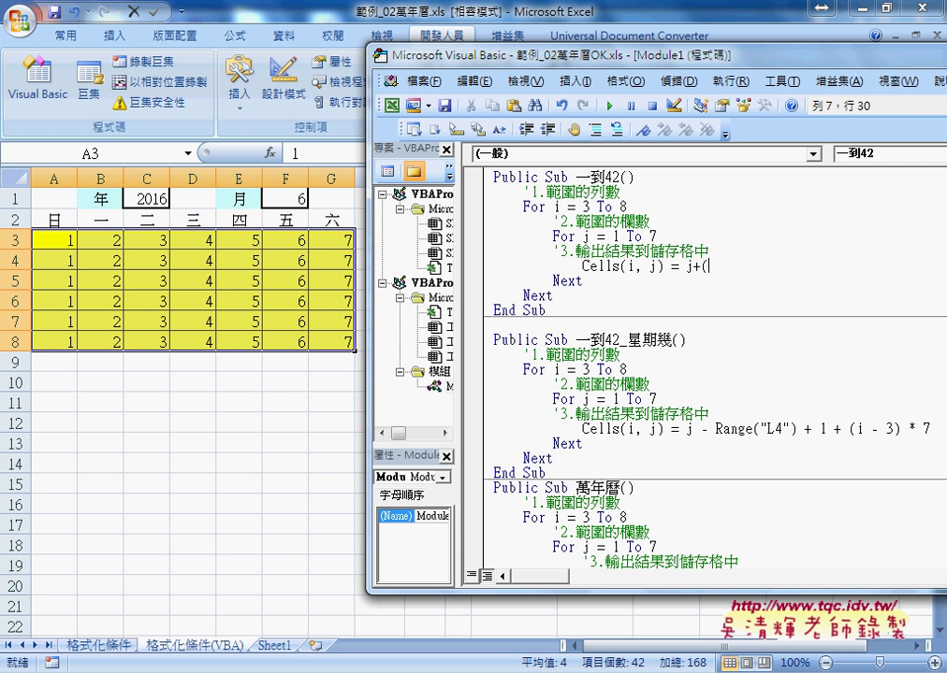
text(i)
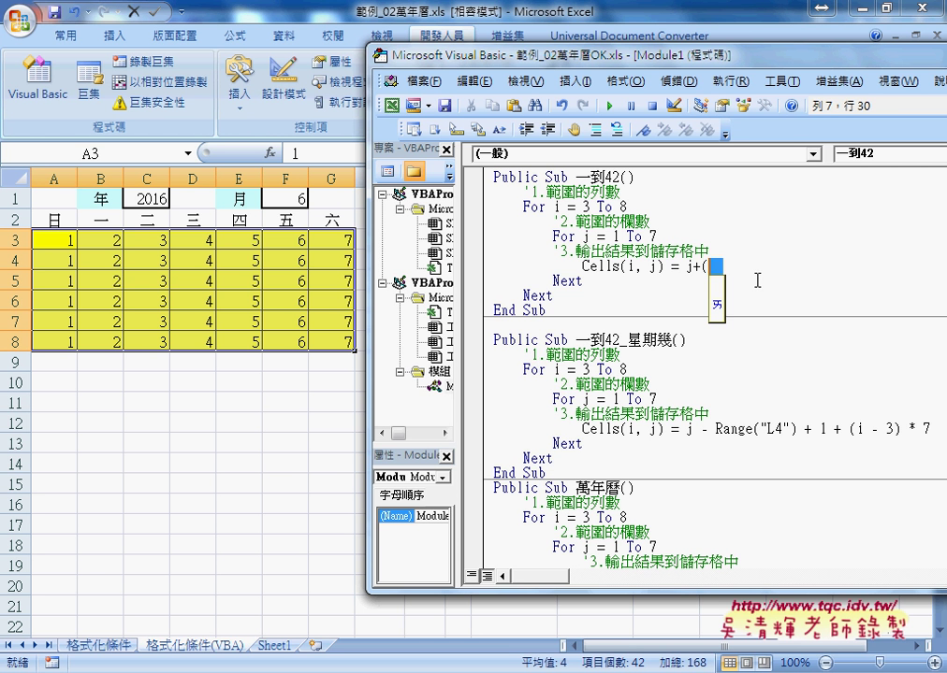
key(BackSpace)
text(i-3)*7)
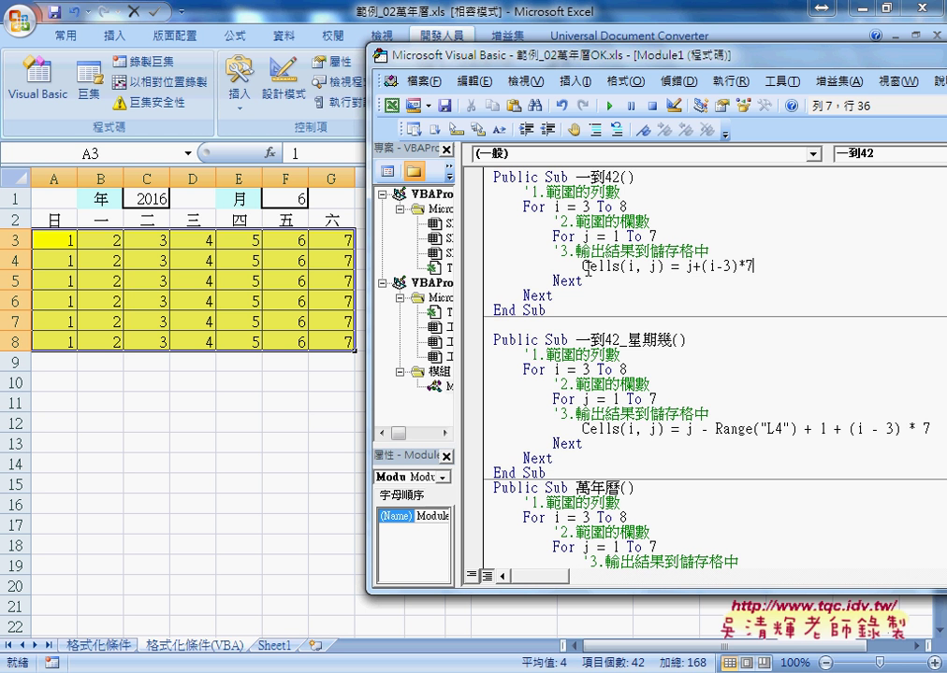
click(609, 105)
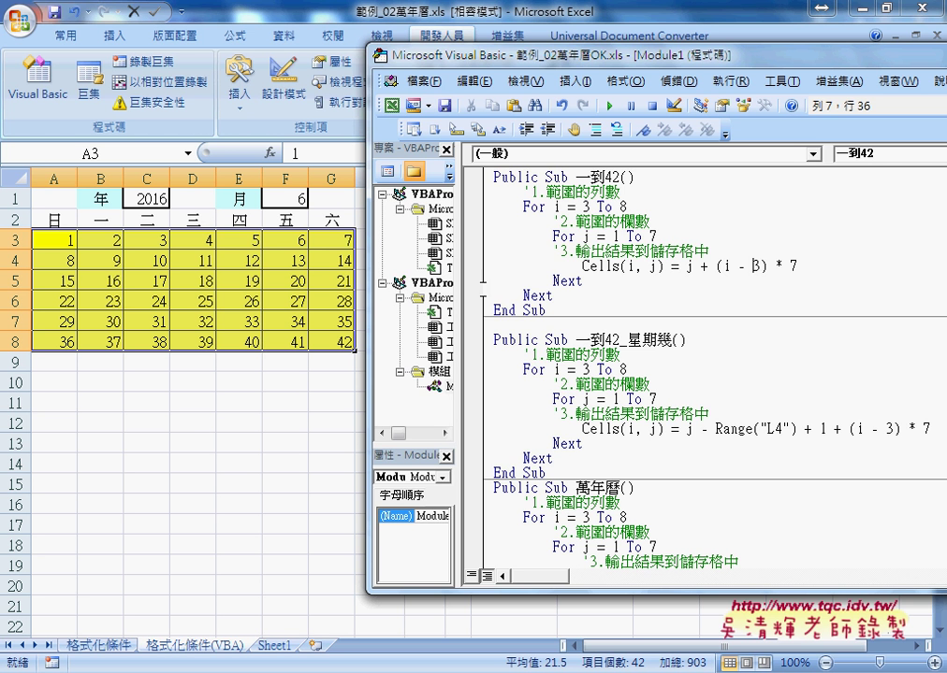
drag(590, 294, 494, 206)
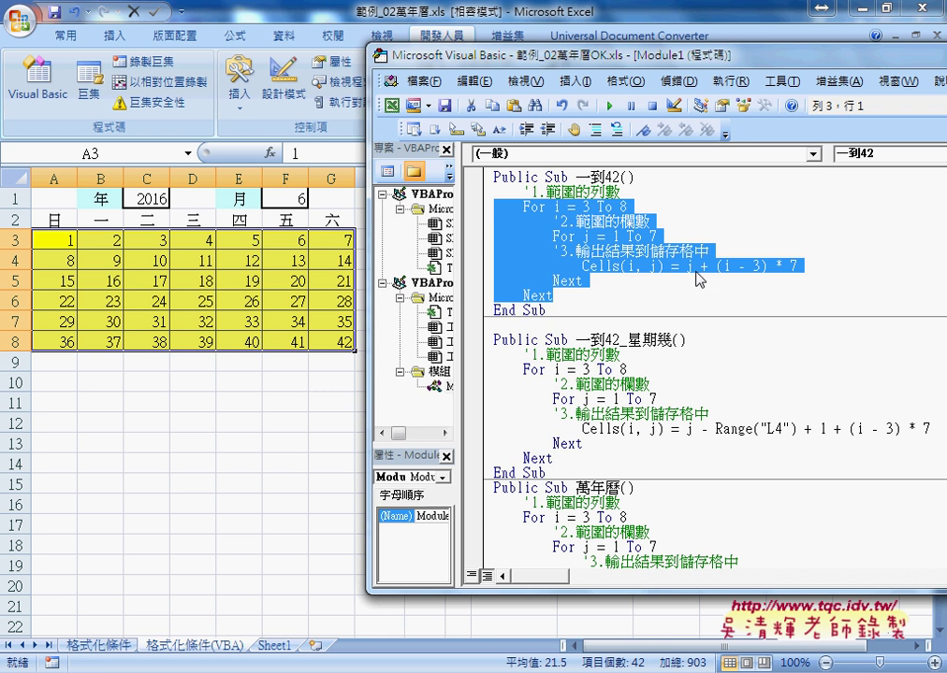
click(94, 647)
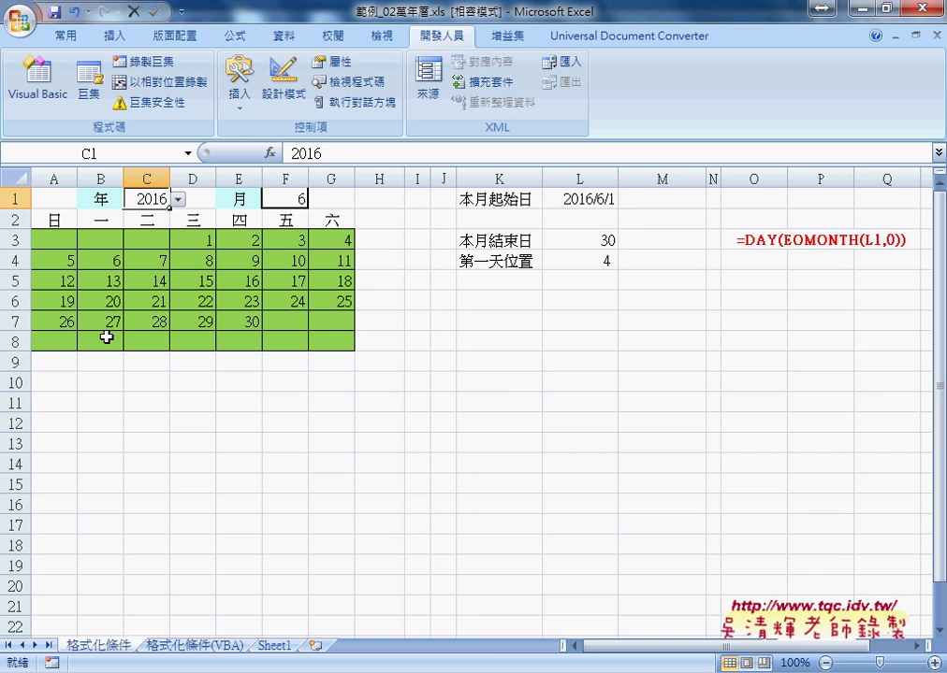
click(65, 245)
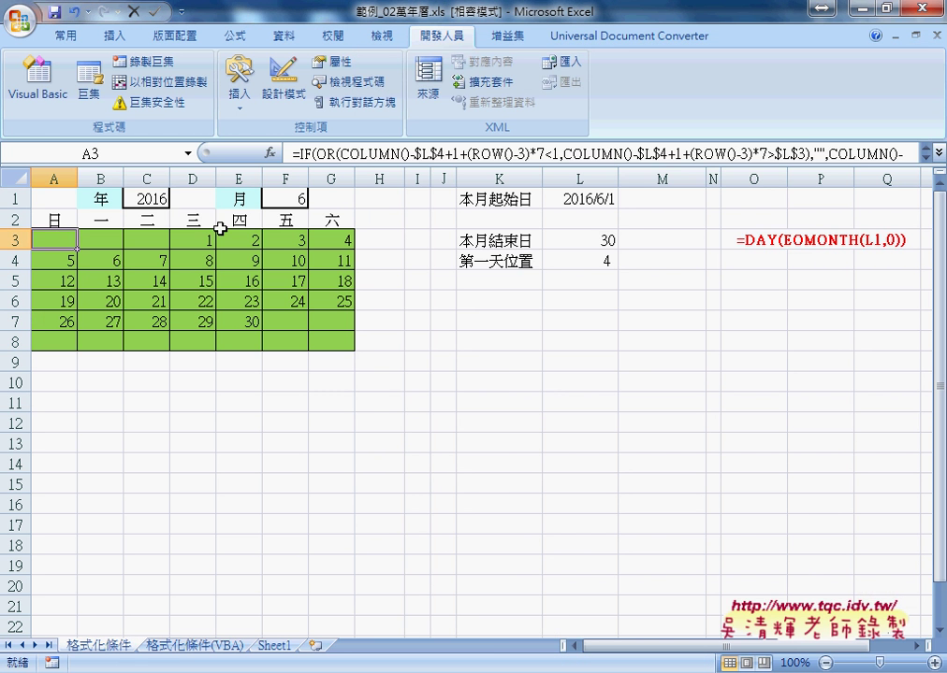
click(182, 647)
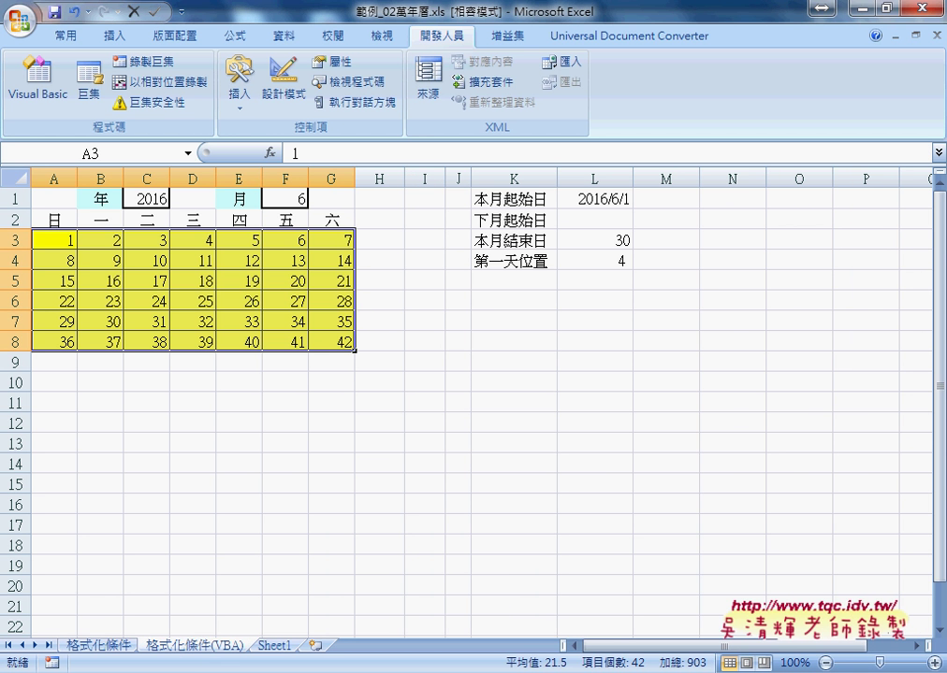
mouse_move(459, 663)
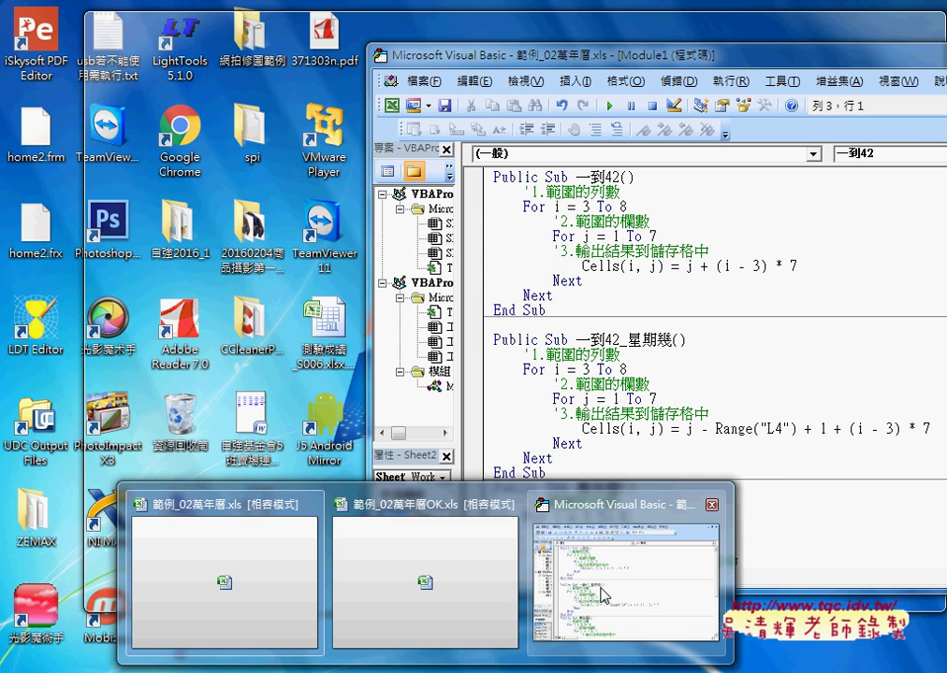
click(601, 595)
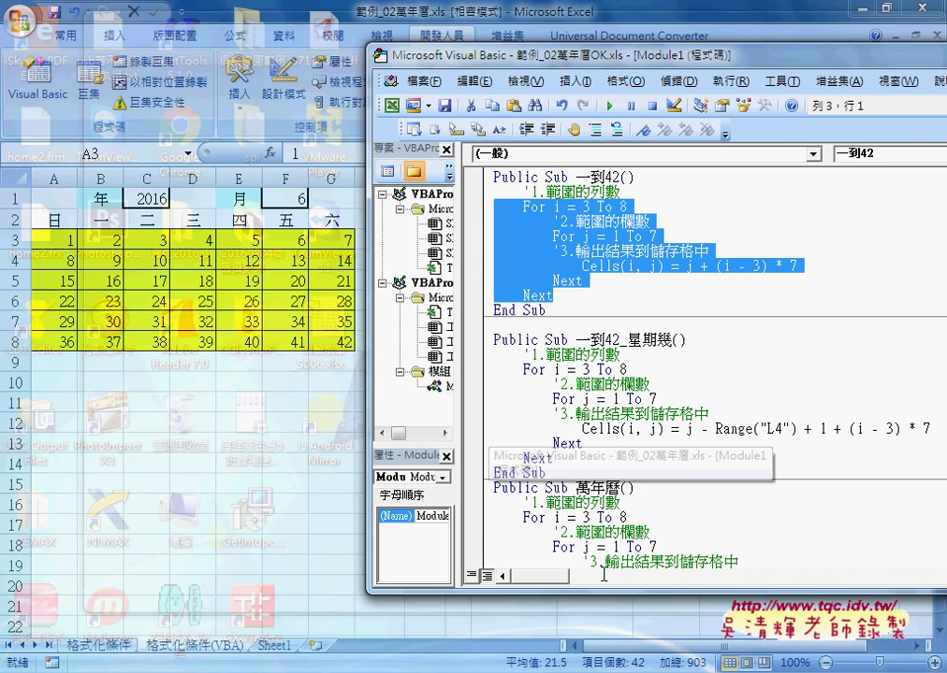
drag(626, 339, 672, 339)
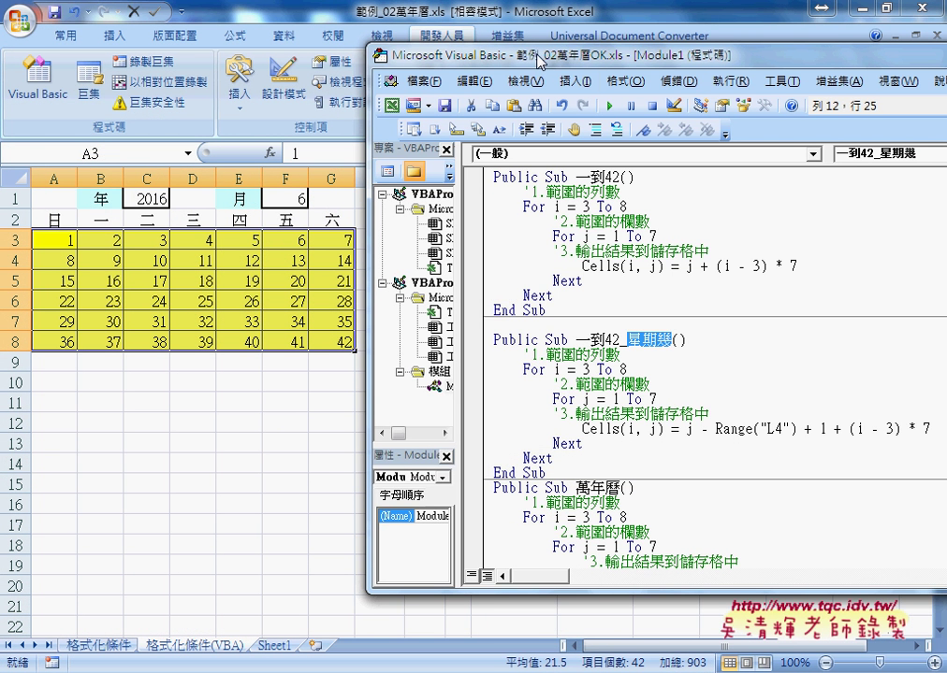
drag(536, 59, 808, 68)
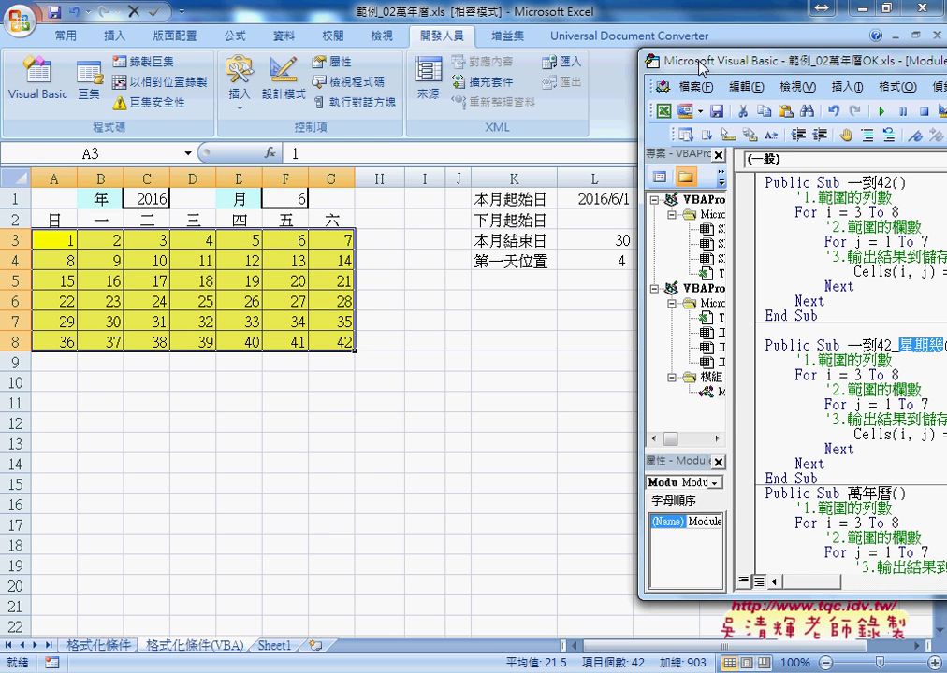
drag(645, 61, 315, 74)
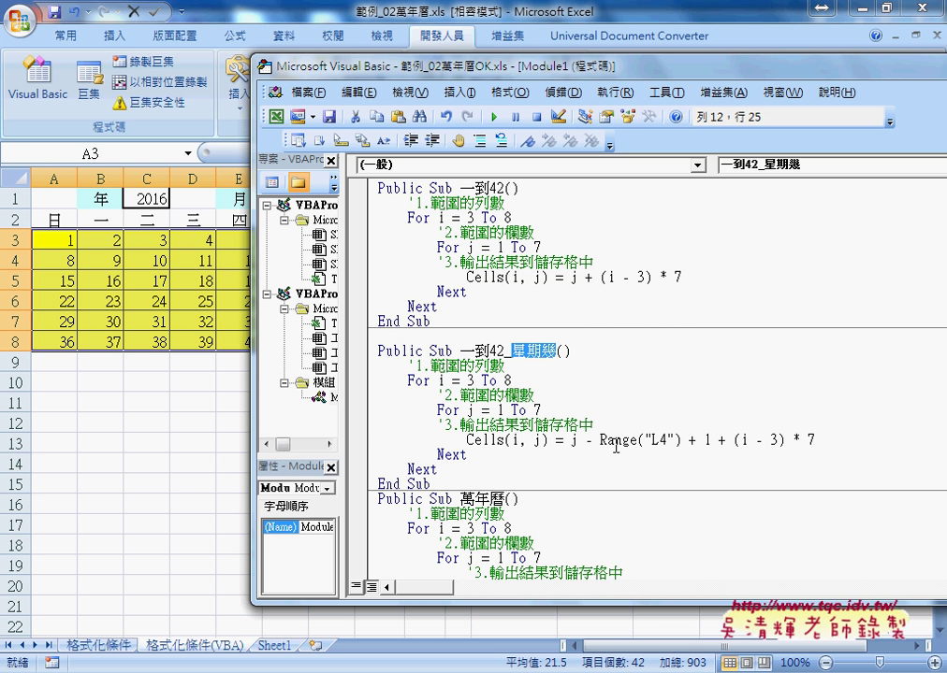
drag(587, 444, 680, 442)
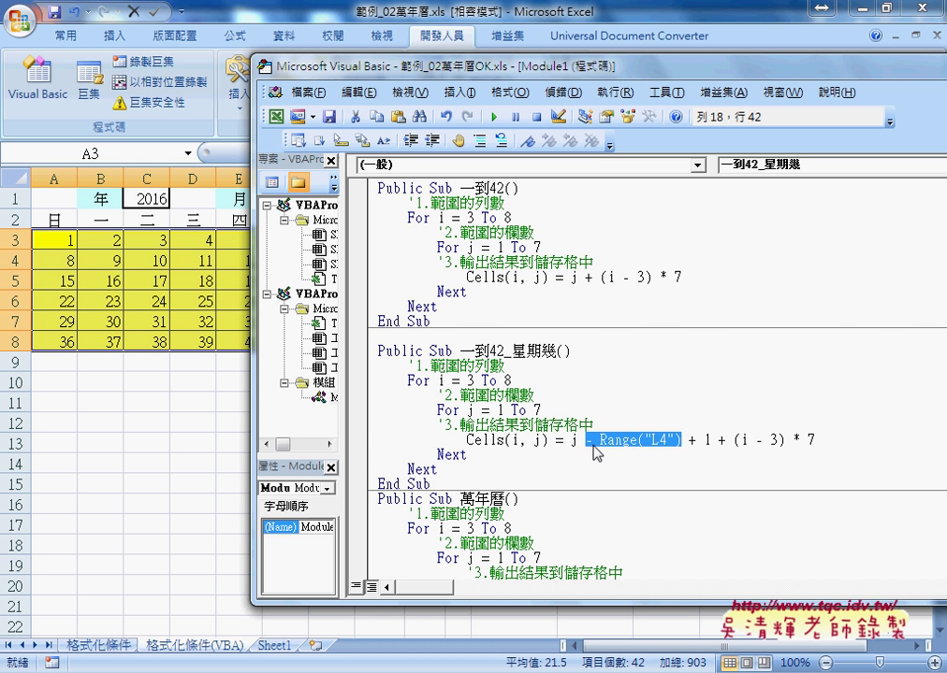
drag(719, 441, 692, 444)
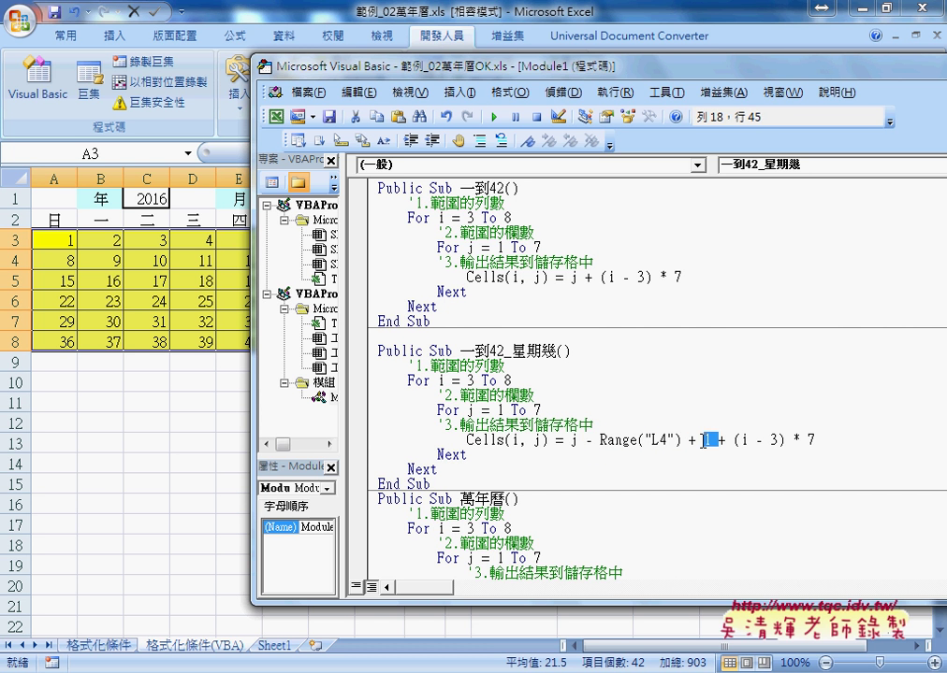
click(642, 443)
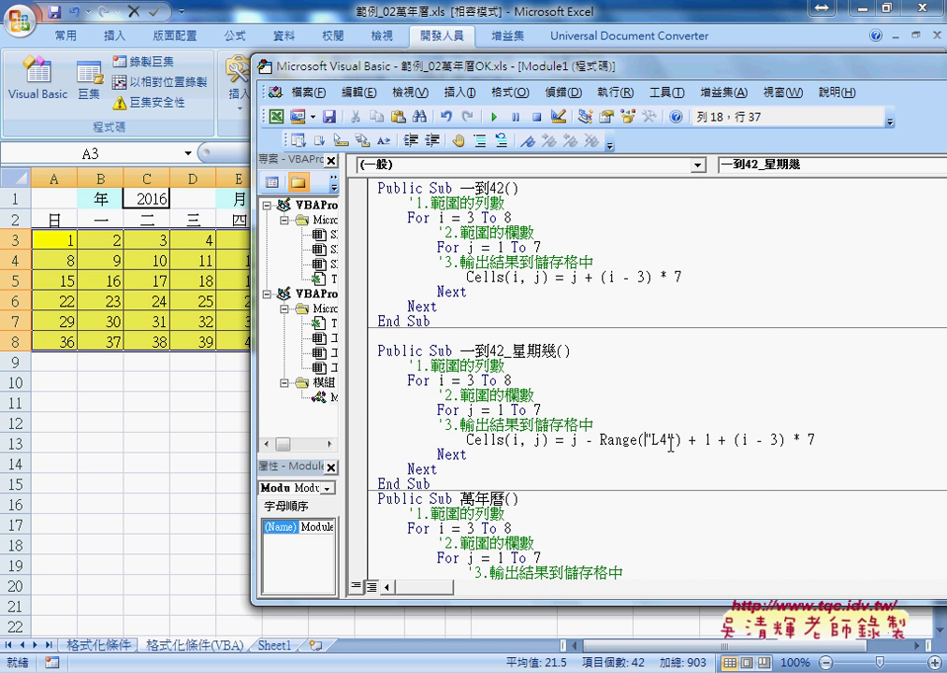
double_click(618, 440)
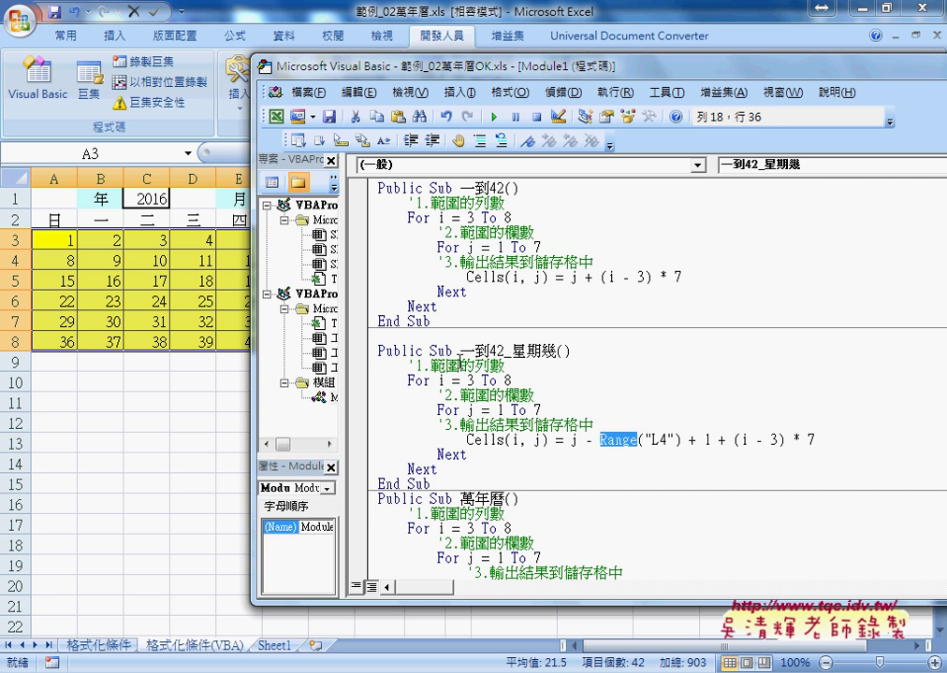
drag(457, 320, 377, 188)
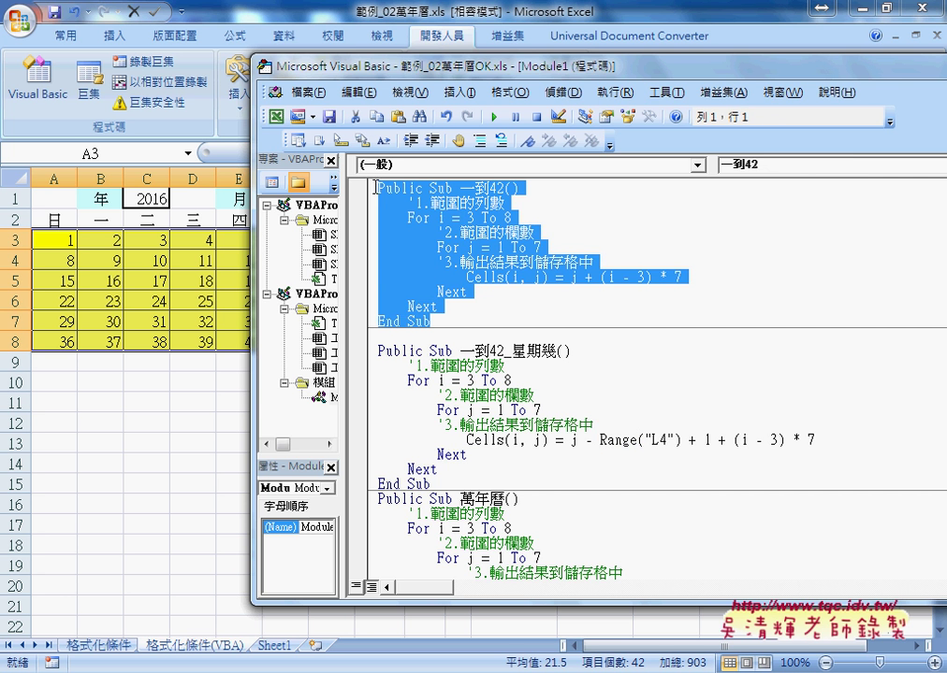
click(436, 484)
scroll(436, 483, down, 1)
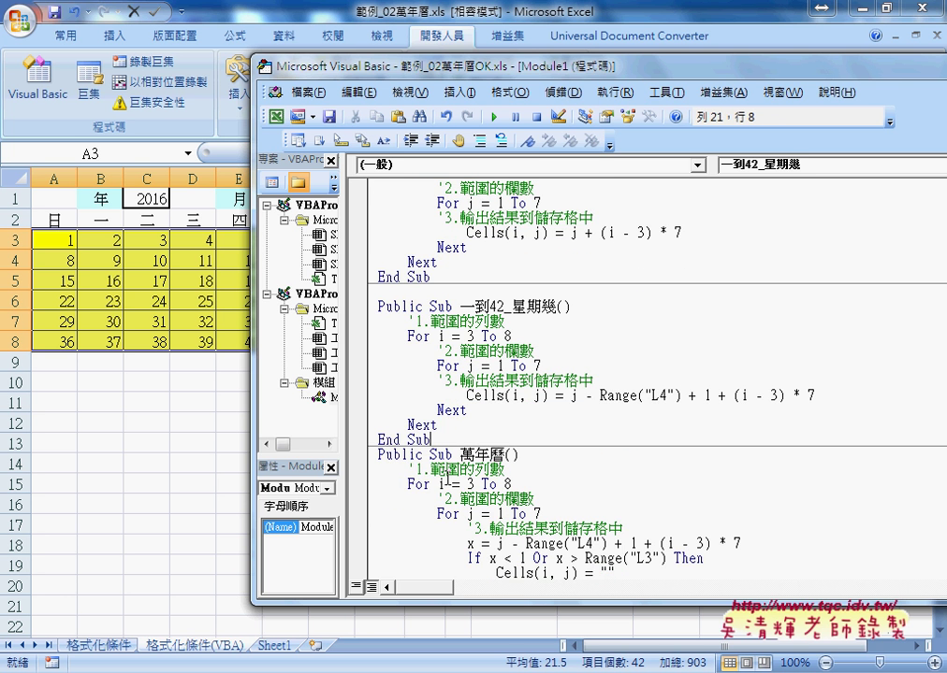
drag(599, 396, 713, 396)
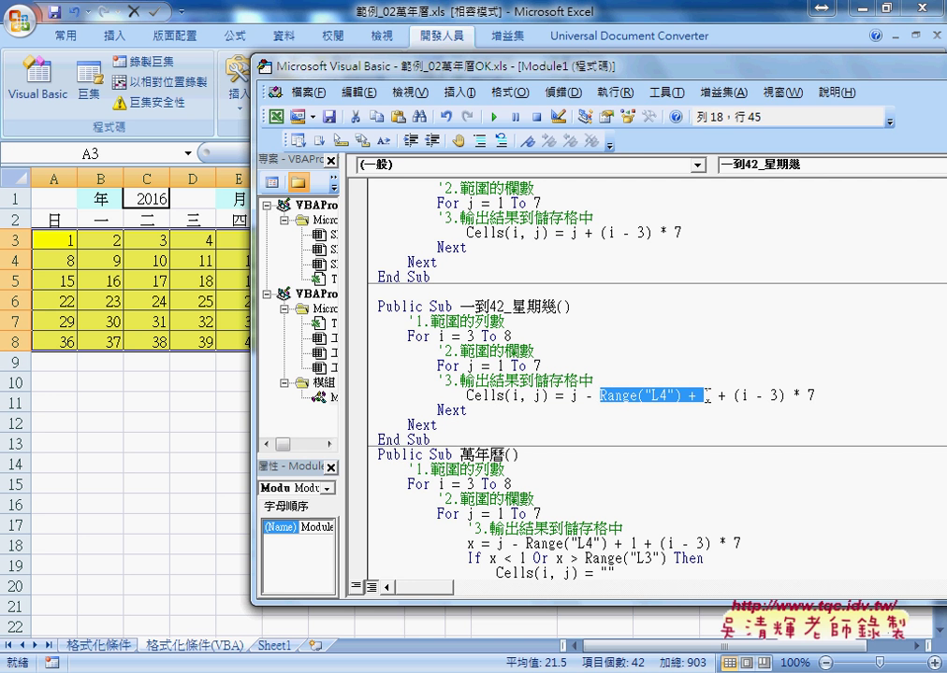
drag(550, 70, 663, 71)
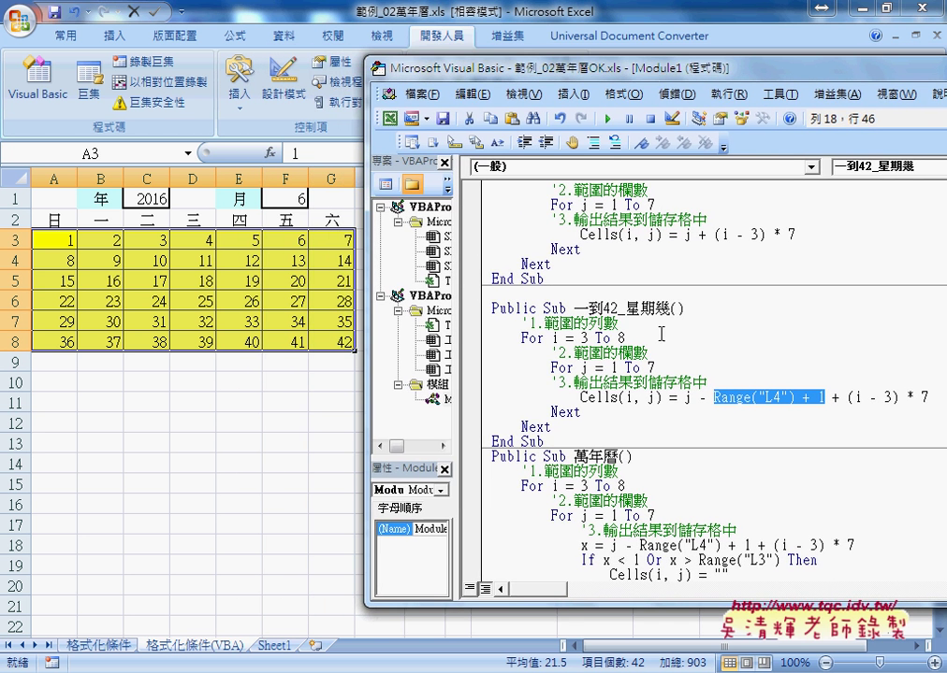
click(609, 120)
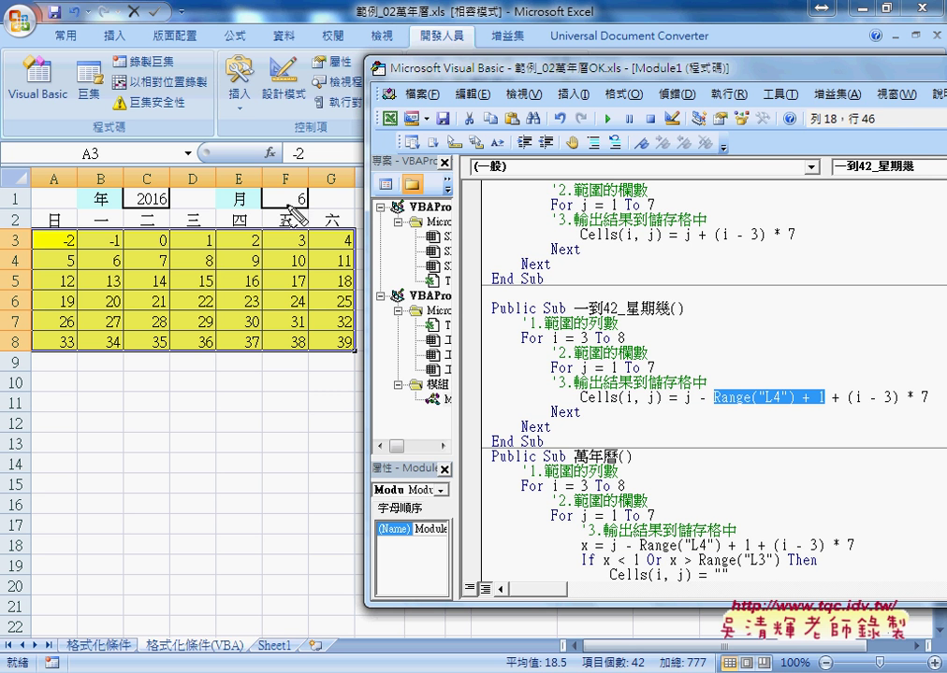
drag(214, 223, 217, 254)
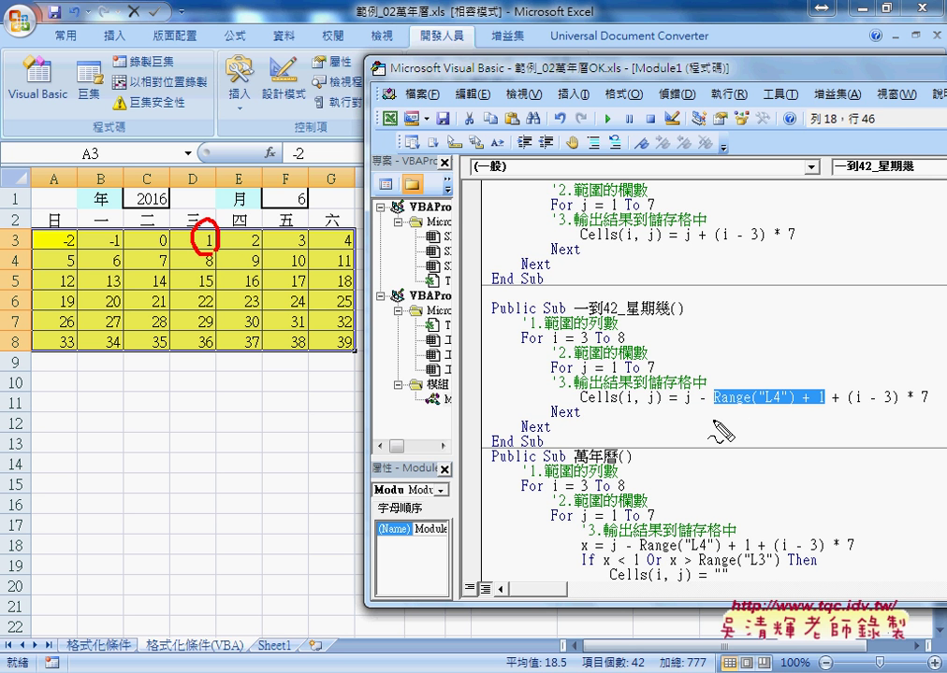
drag(716, 408, 784, 409)
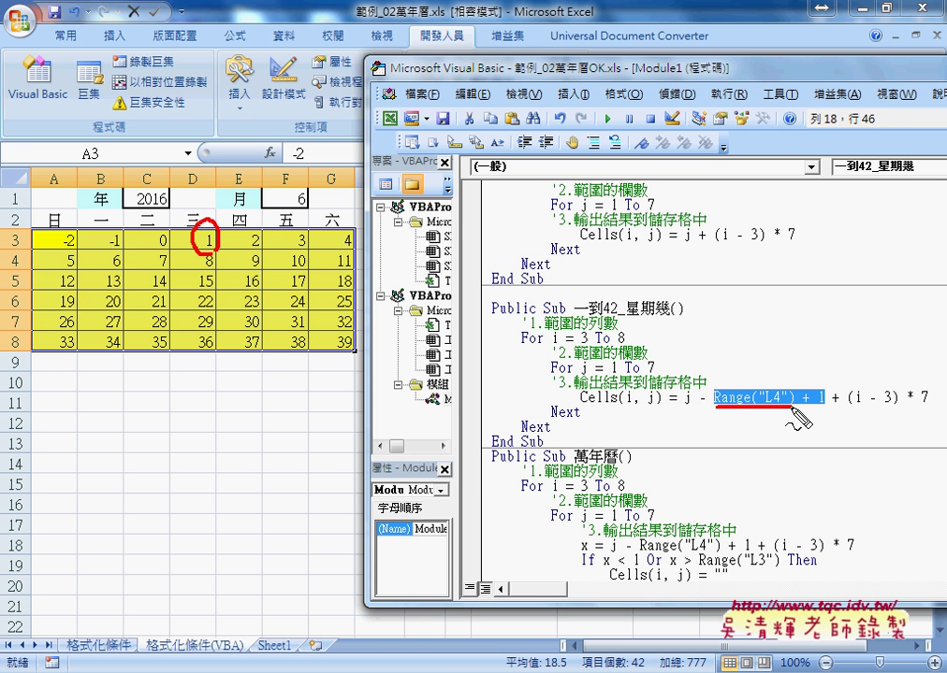
drag(809, 408, 825, 406)
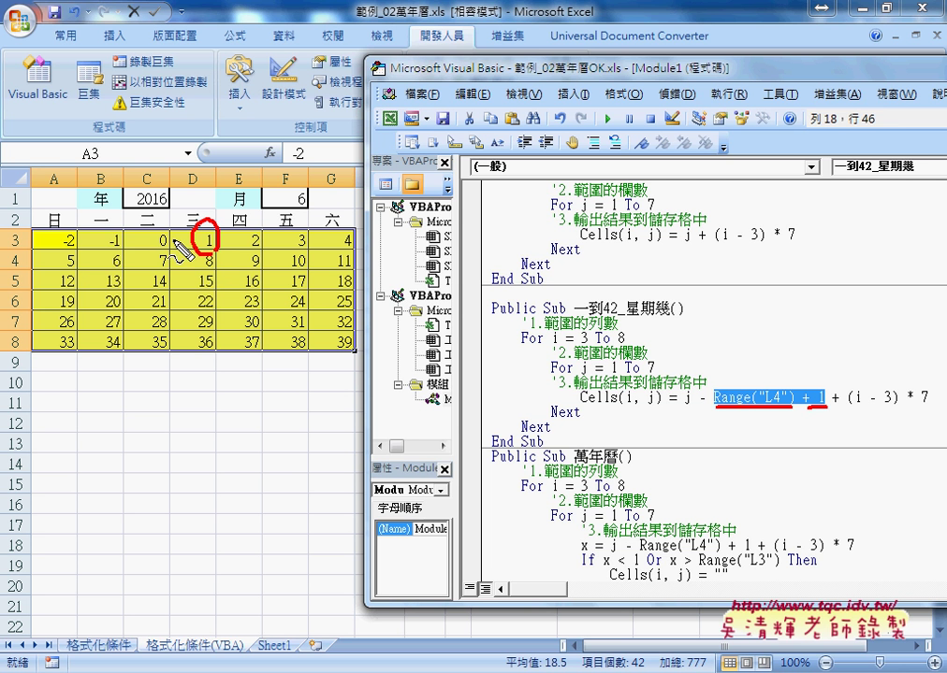
drag(174, 240, 44, 242)
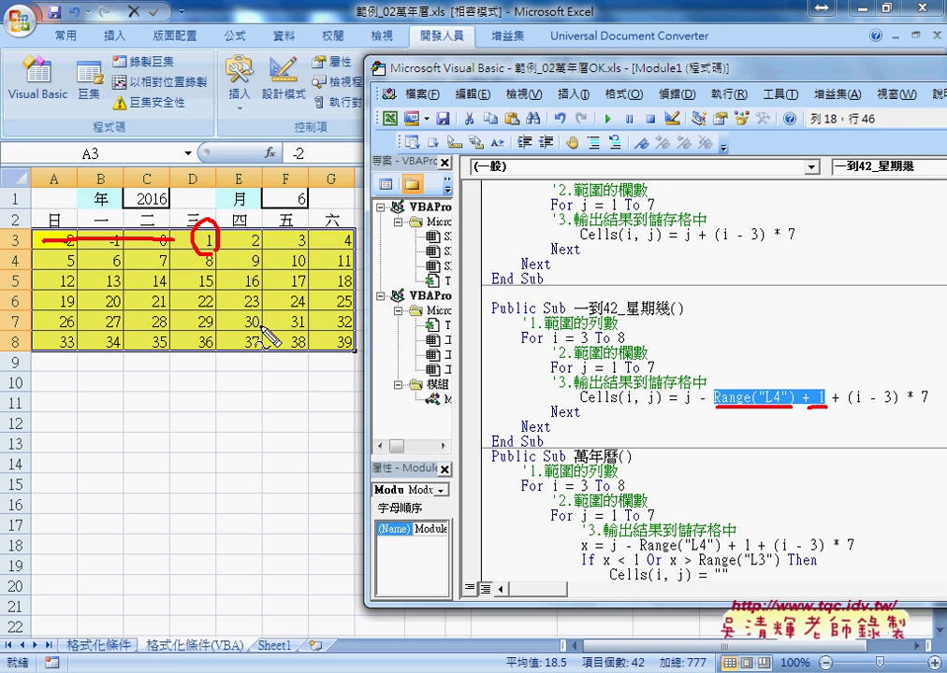
drag(293, 325, 350, 322)
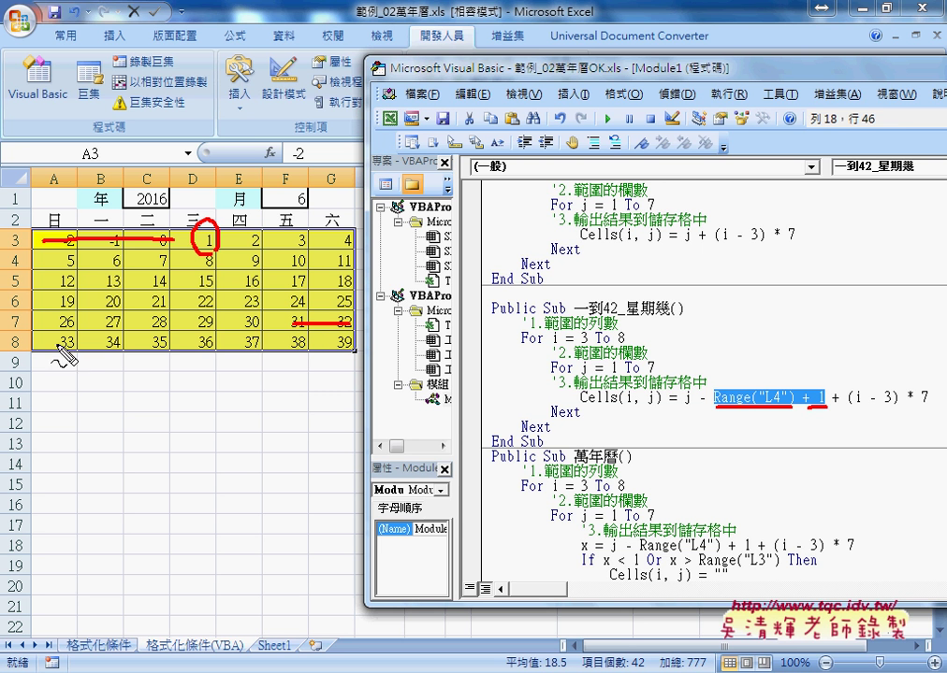
drag(59, 344, 361, 333)
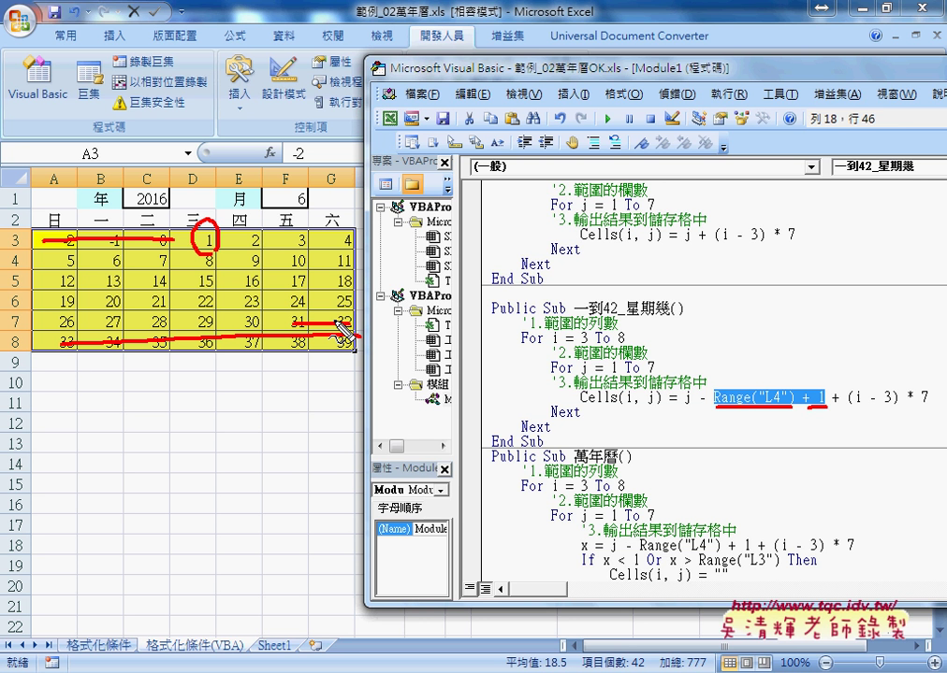
key(Escape)
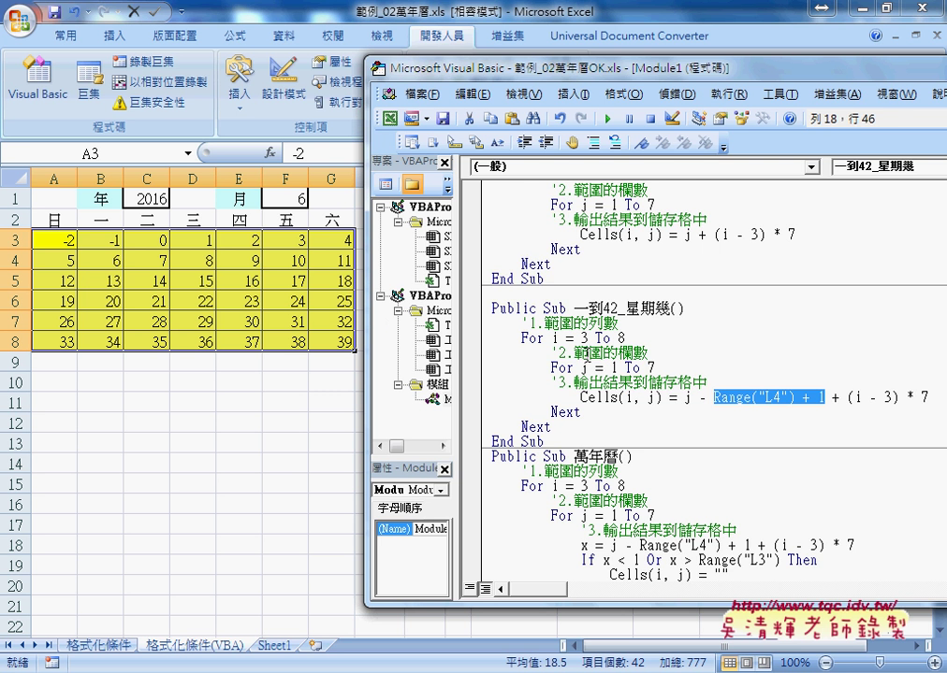
click(587, 353)
Step: Scroll to Sub 萬年曆 and mark the x calculation, the loop variable j and the If test on x
scroll(587, 353, down, 2)
scroll(587, 360, down, 2)
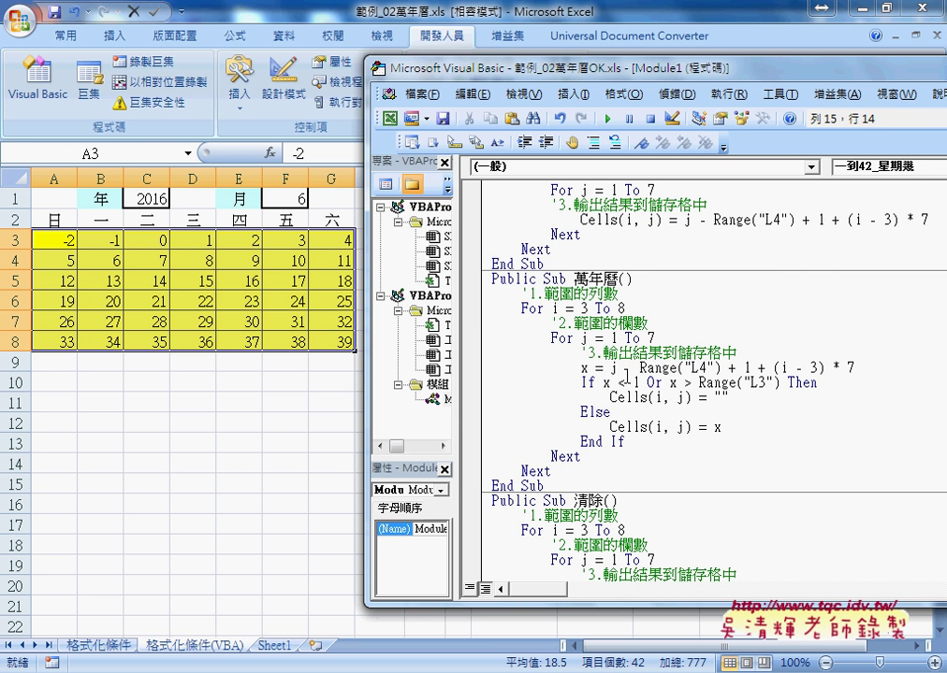
drag(610, 369, 851, 374)
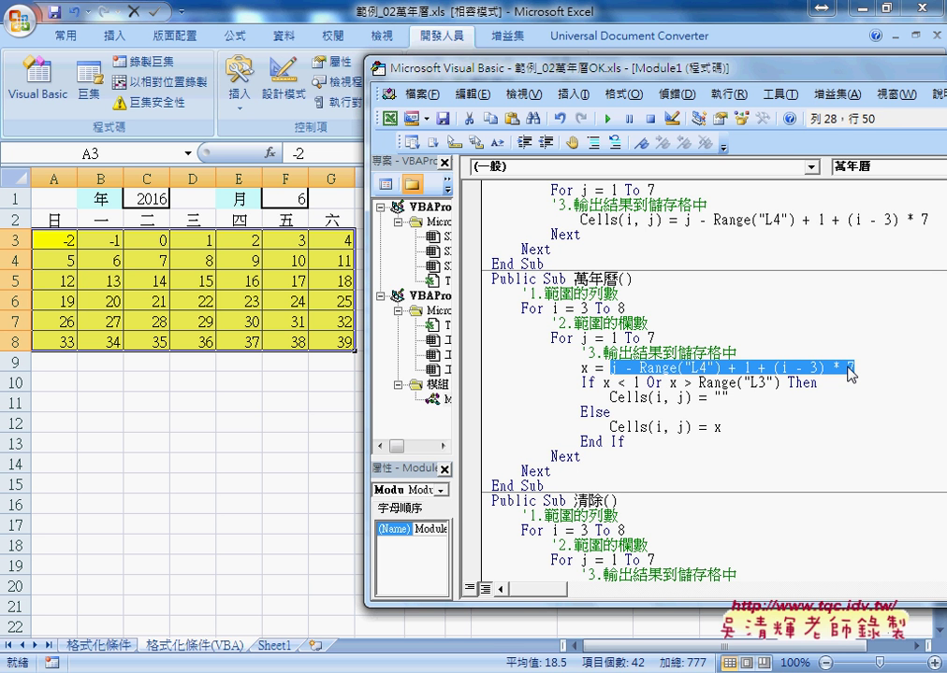
mouse_move(849, 374)
mouse_down()
mouse_move(642, 359)
mouse_move(756, 379)
mouse_up()
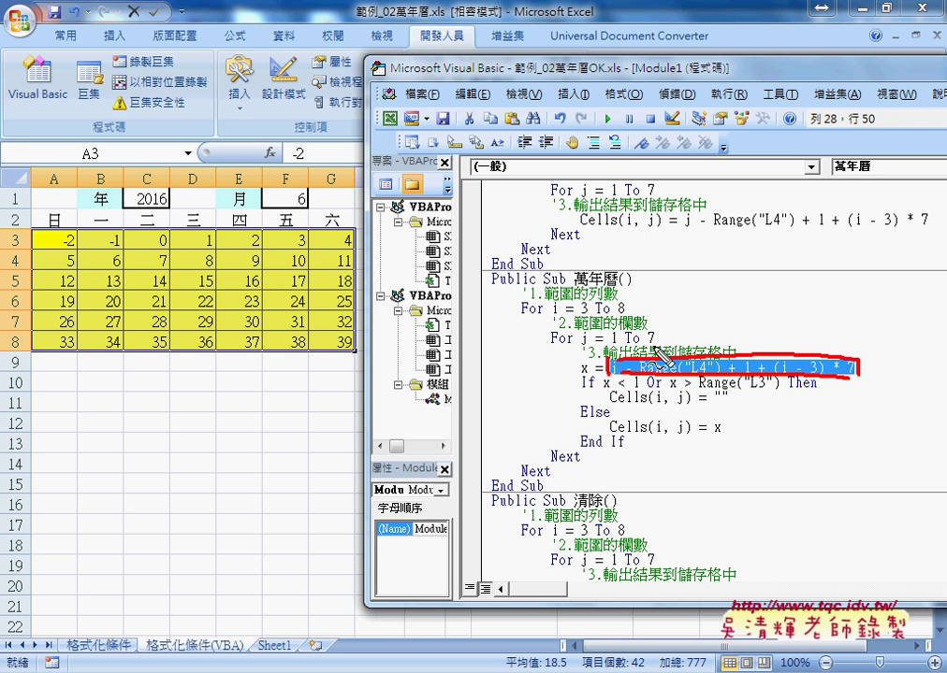
mouse_move(655, 343)
mouse_down()
mouse_move(585, 353)
mouse_move(595, 385)
mouse_up()
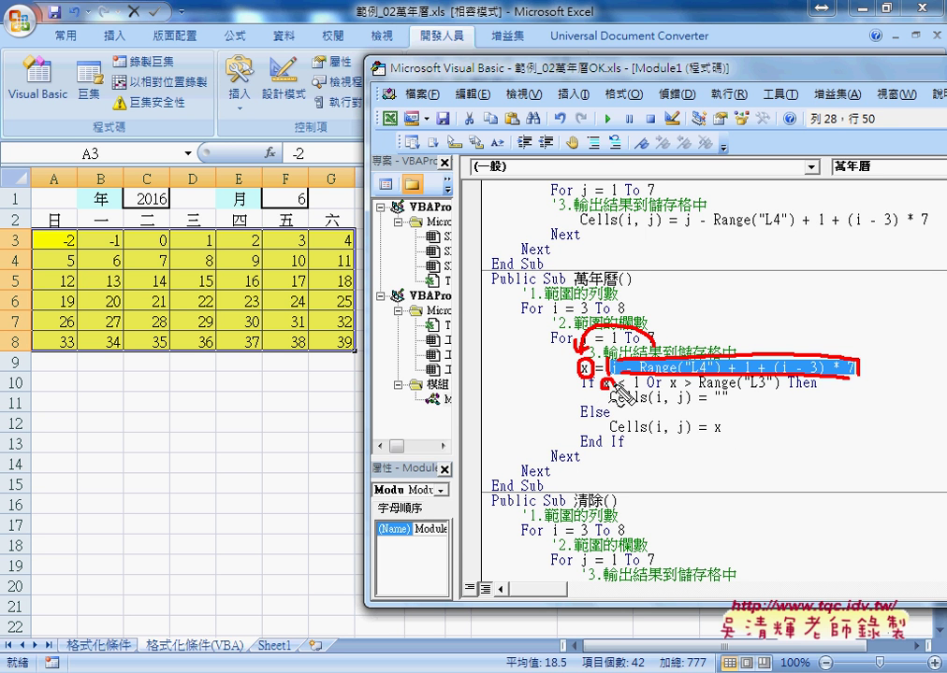
mouse_move(615, 376)
mouse_down()
mouse_move(604, 388)
mouse_move(660, 392)
mouse_move(667, 379)
mouse_up()
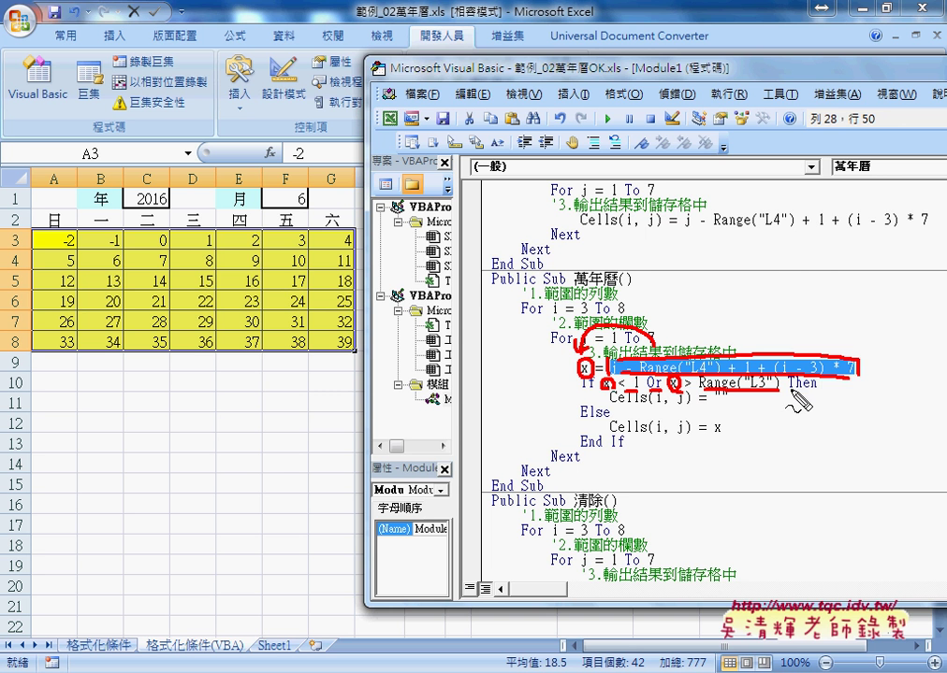
key(Escape)
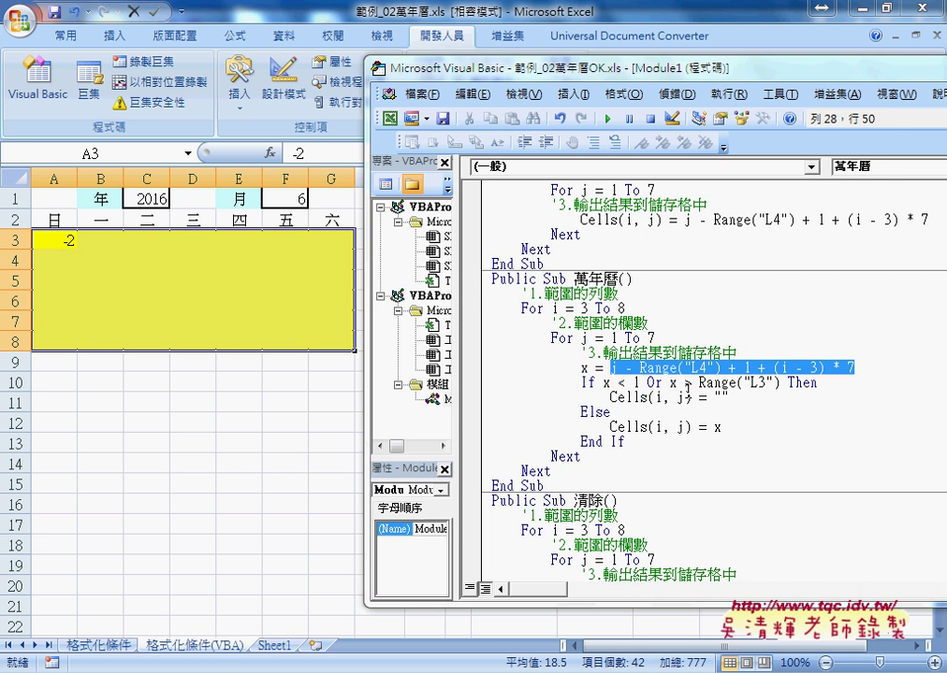
Step: Highlight the empty string "" and the Else-branch x, then place the caret in 萬年曆
click(617, 383)
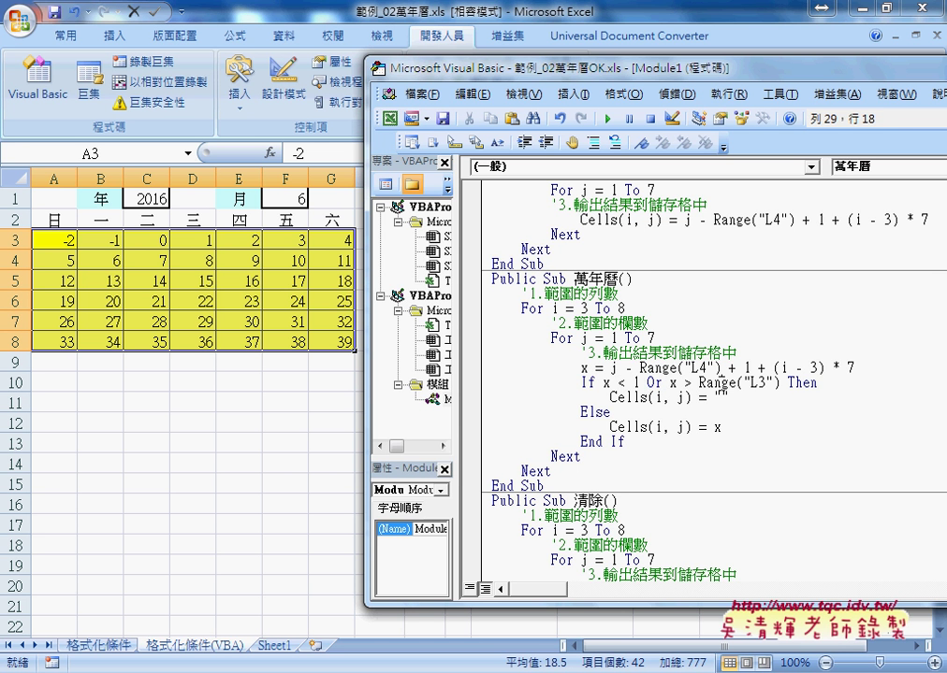
double_click(722, 396)
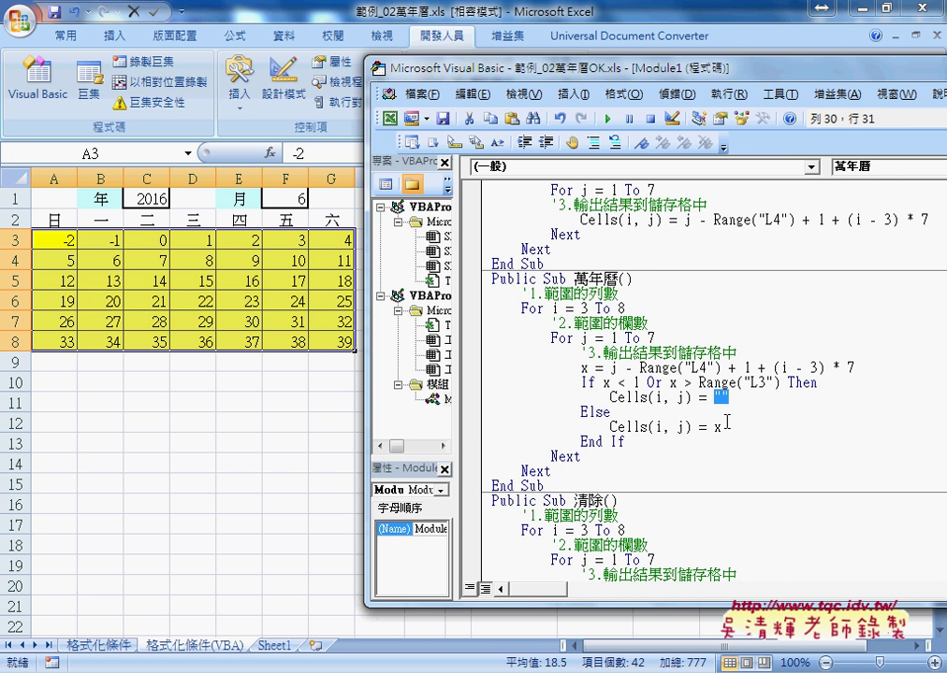
double_click(719, 428)
click(619, 367)
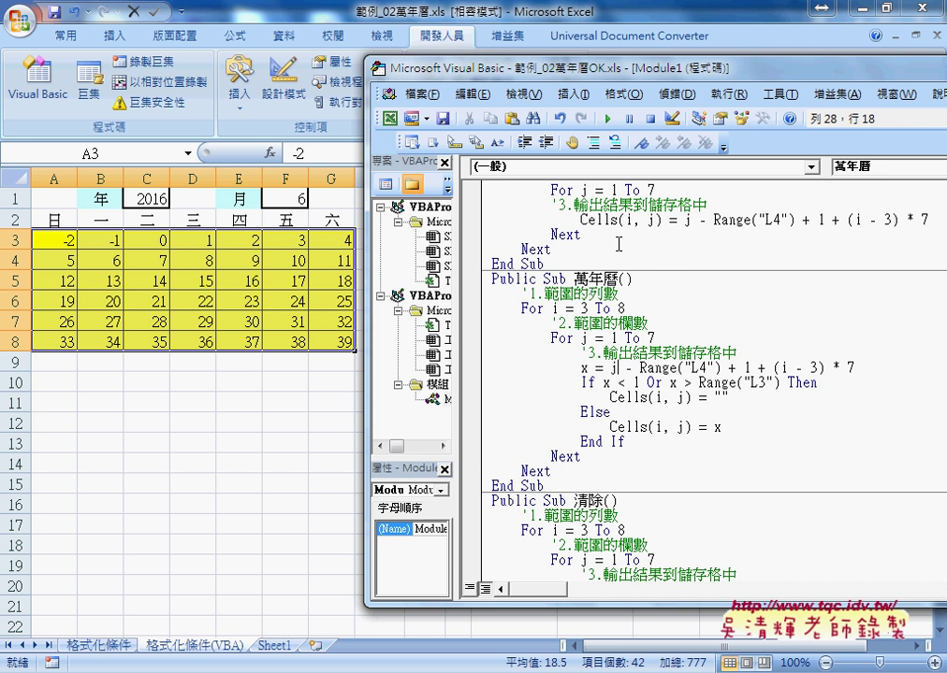
Step: Run 萬年曆 so A3:G8 shows June 2016 as 1–30, with out-of-month cells blank
drag(587, 70, 600, 70)
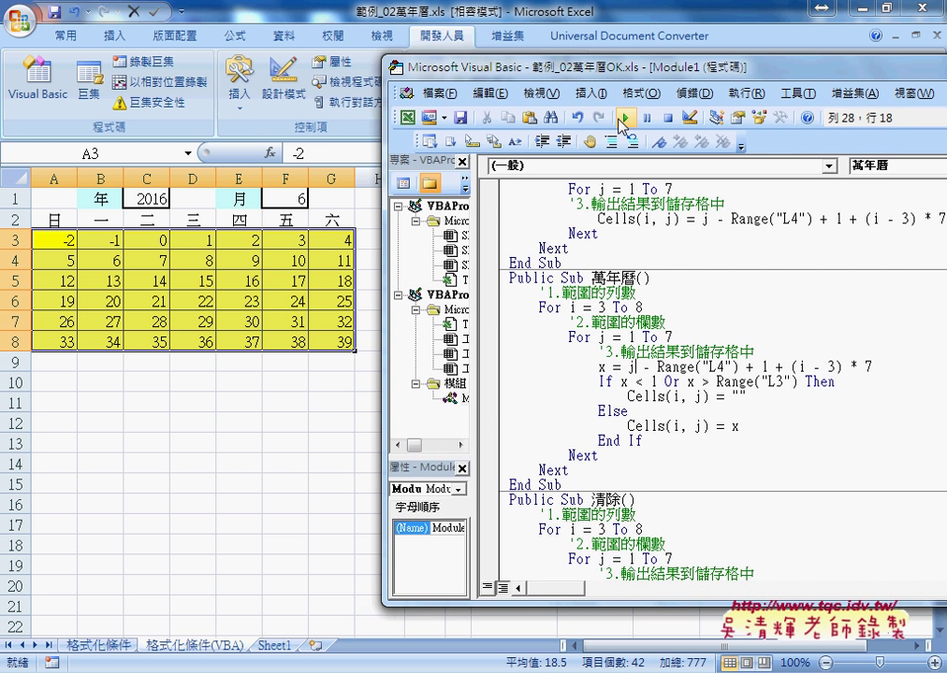
click(622, 119)
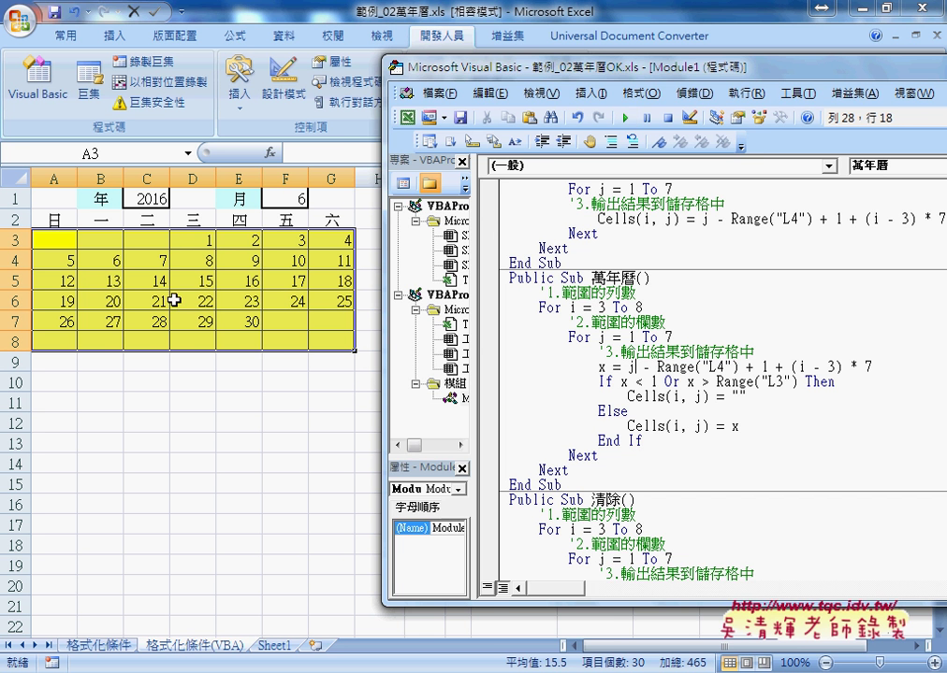
mouse_move(505, 72)
mouse_down()
mouse_move(753, 85)
mouse_move(489, 78)
mouse_up()
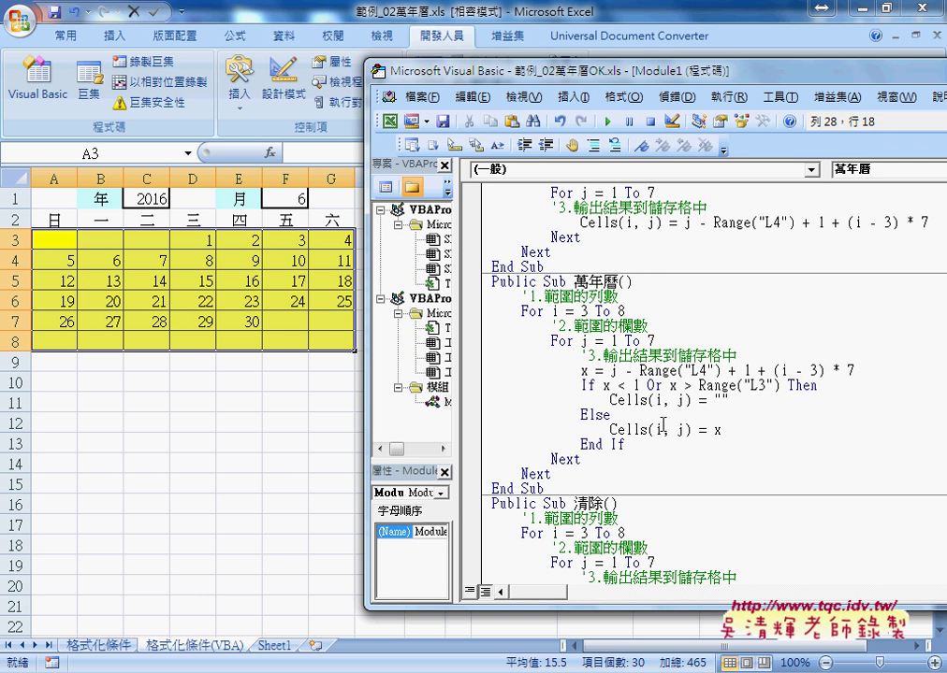
Step: Annotate the If x < 1 Or … Then "" Else x logic on the Cells line with the pen
drag(657, 442, 670, 438)
drag(572, 400, 589, 393)
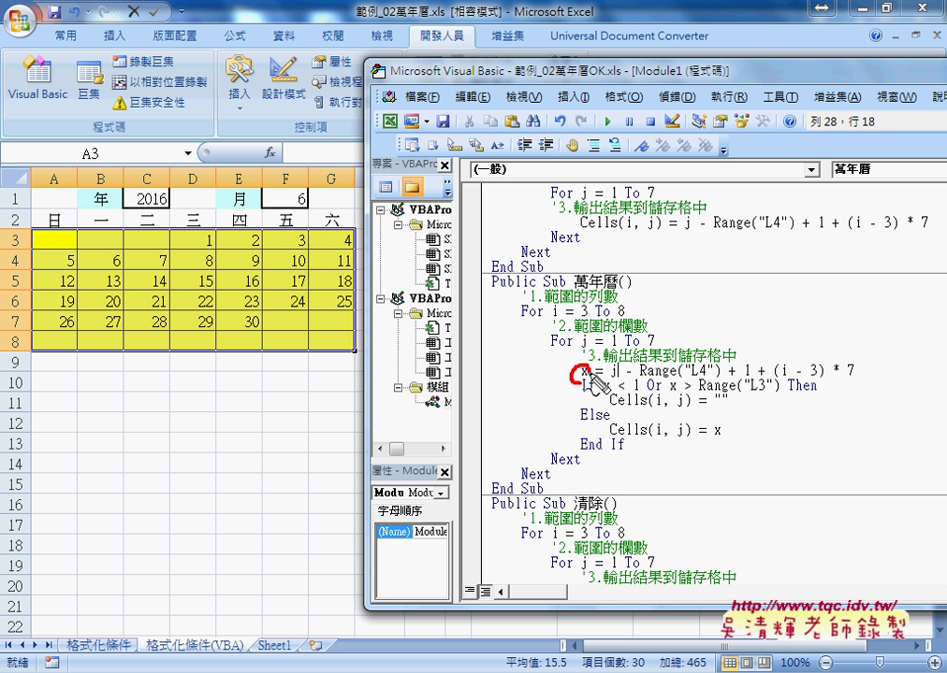
drag(578, 387, 599, 368)
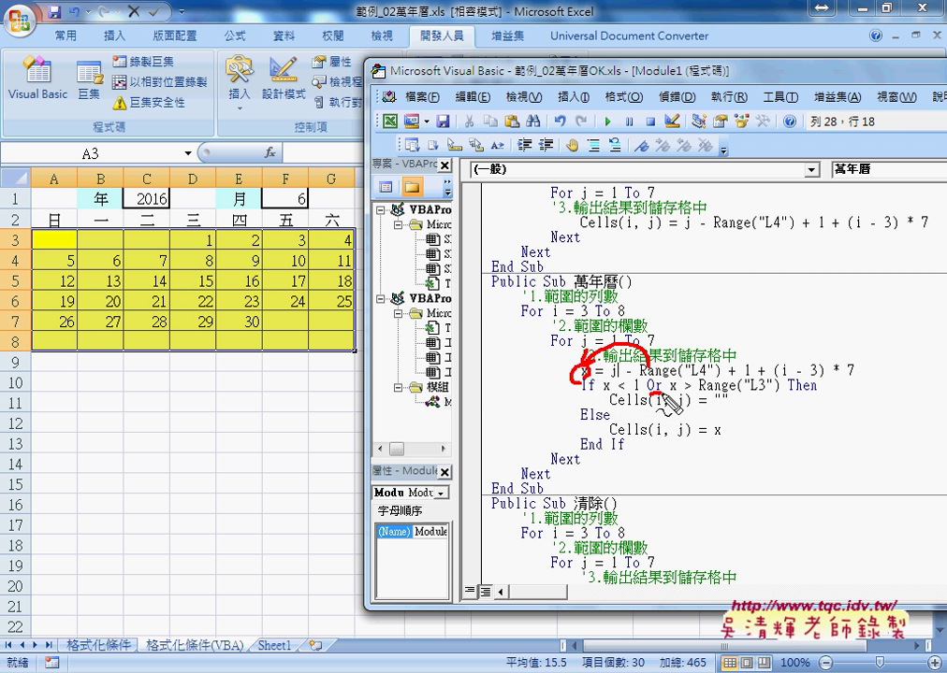
drag(573, 399, 664, 392)
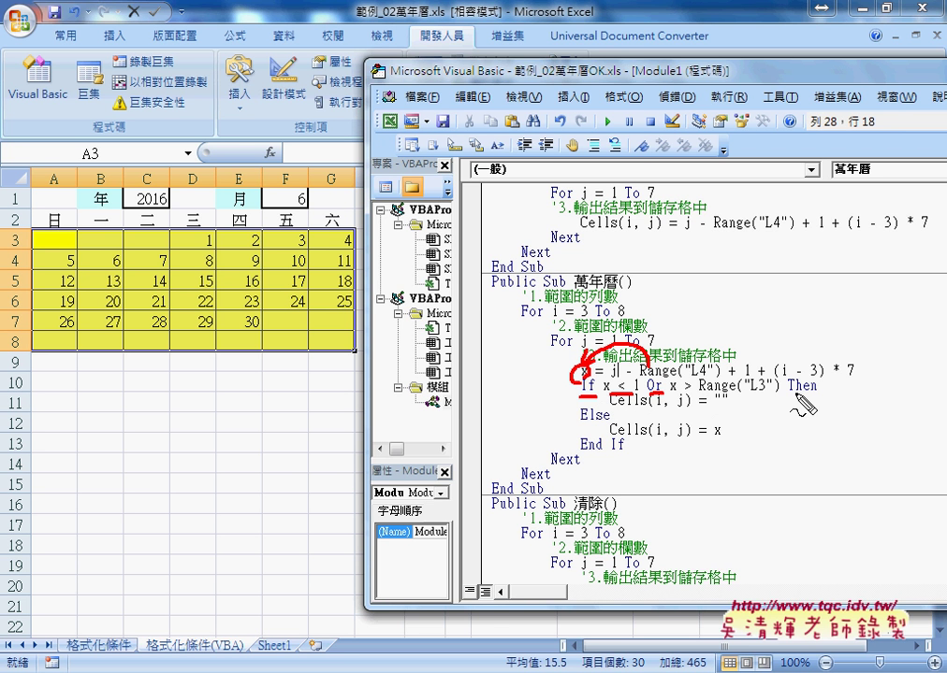
drag(791, 394, 815, 394)
mouse_move(580, 421)
mouse_down()
mouse_move(613, 421)
mouse_move(622, 454)
mouse_up()
drag(580, 401, 596, 402)
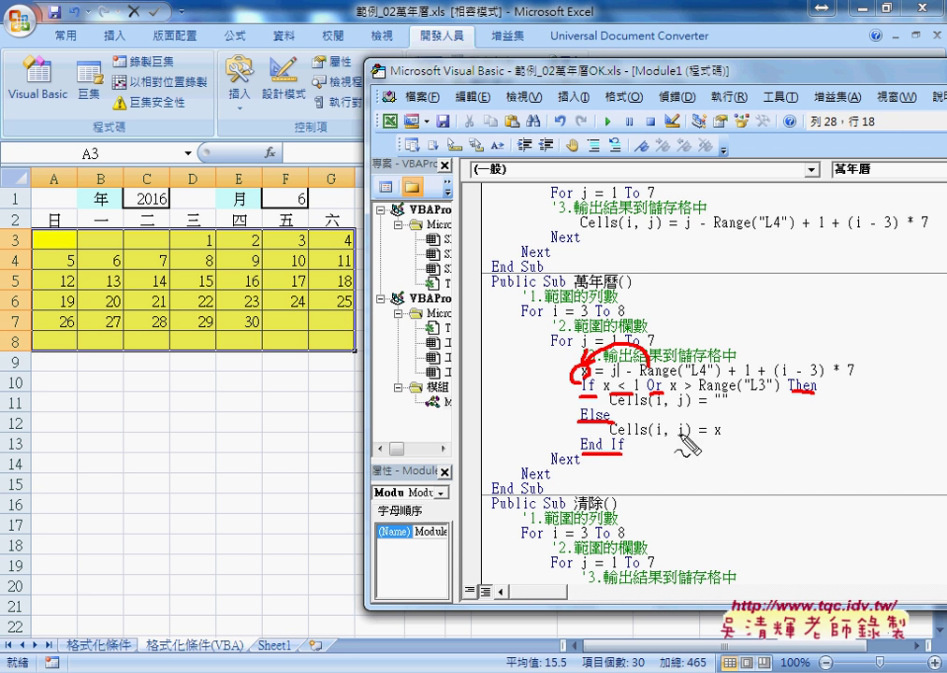
drag(729, 393, 722, 413)
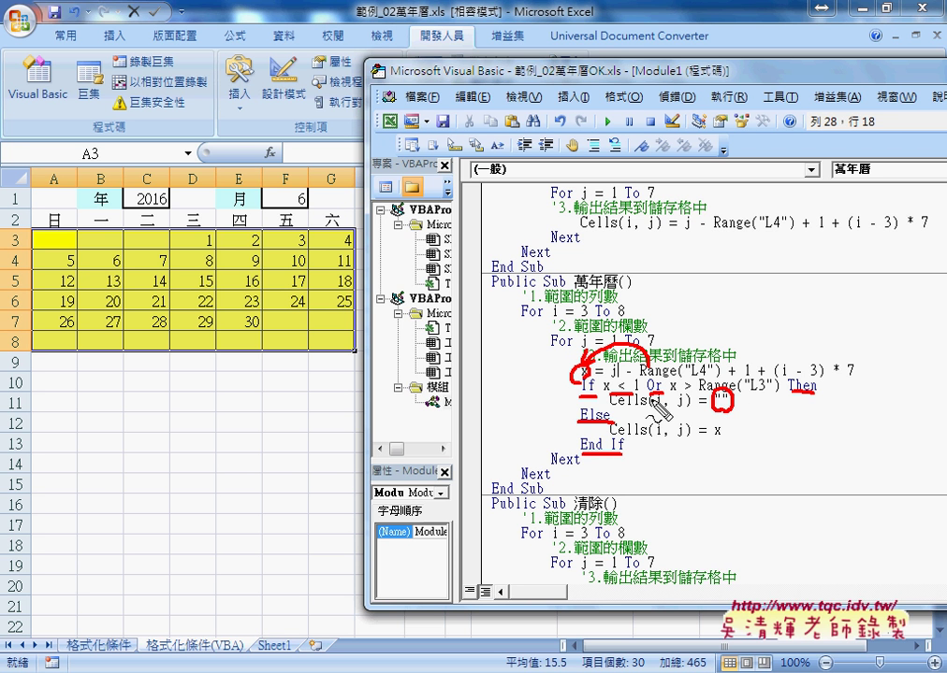
key(Escape)
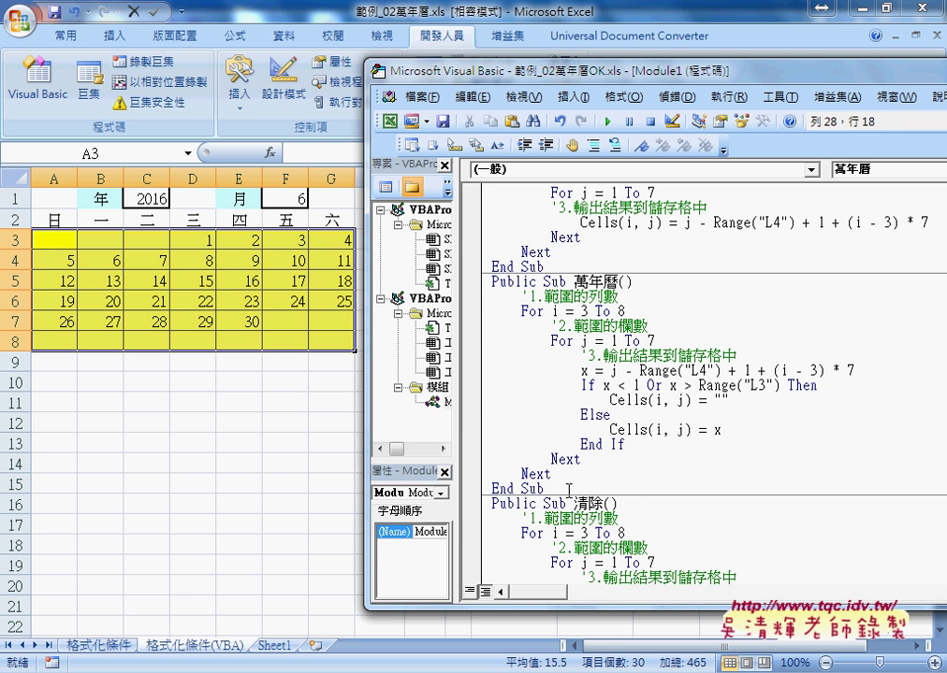
Step: Empty the calendar with the 清除 macro, then refill it by running 萬年曆
click(645, 356)
scroll(644, 357, down, 2)
click(626, 474)
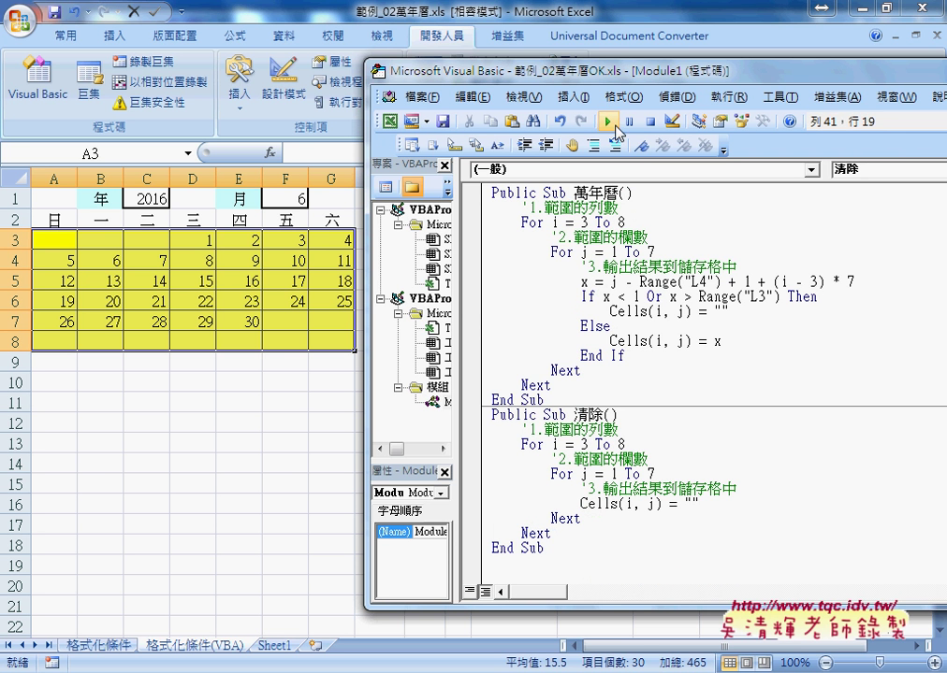
click(609, 122)
click(610, 280)
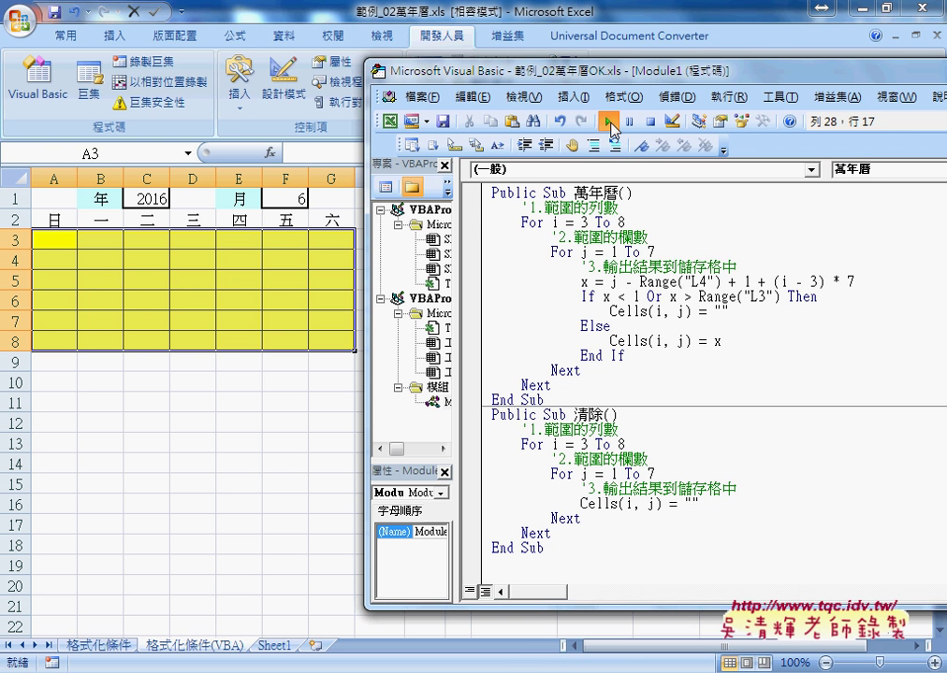
click(609, 122)
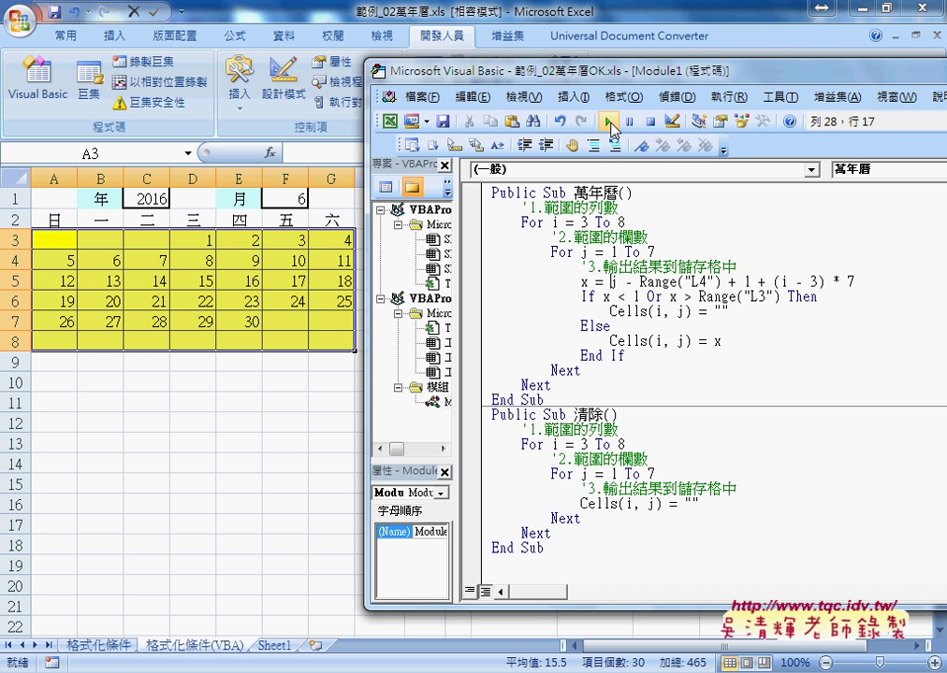
Step: Set the month in F1 to 1 from its dropdown and select the grid A3:G8
click(298, 197)
click(317, 200)
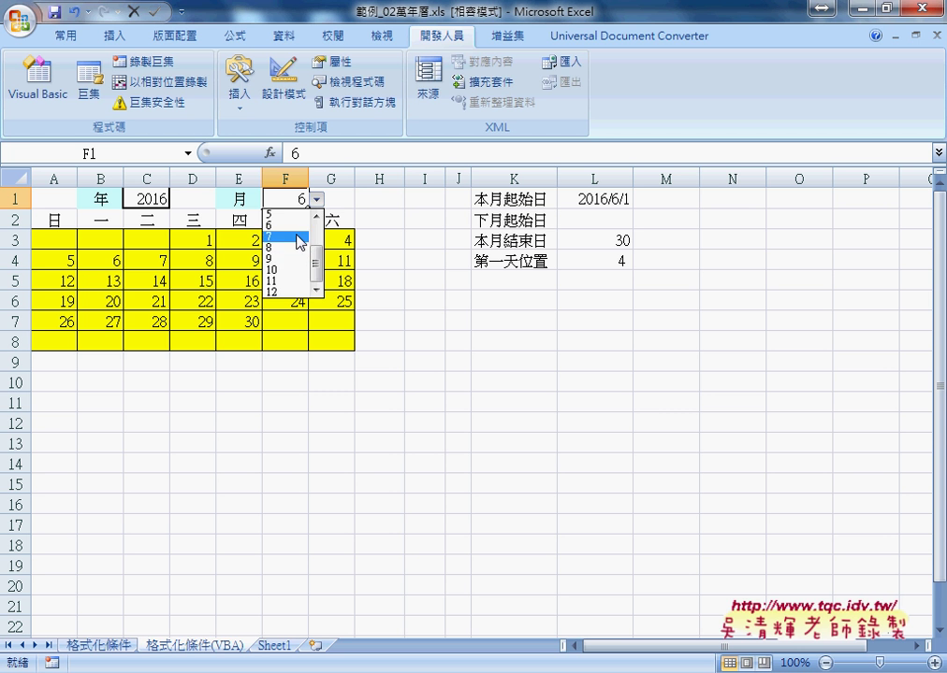
scroll(318, 217, up, 3)
scroll(318, 217, up, 1)
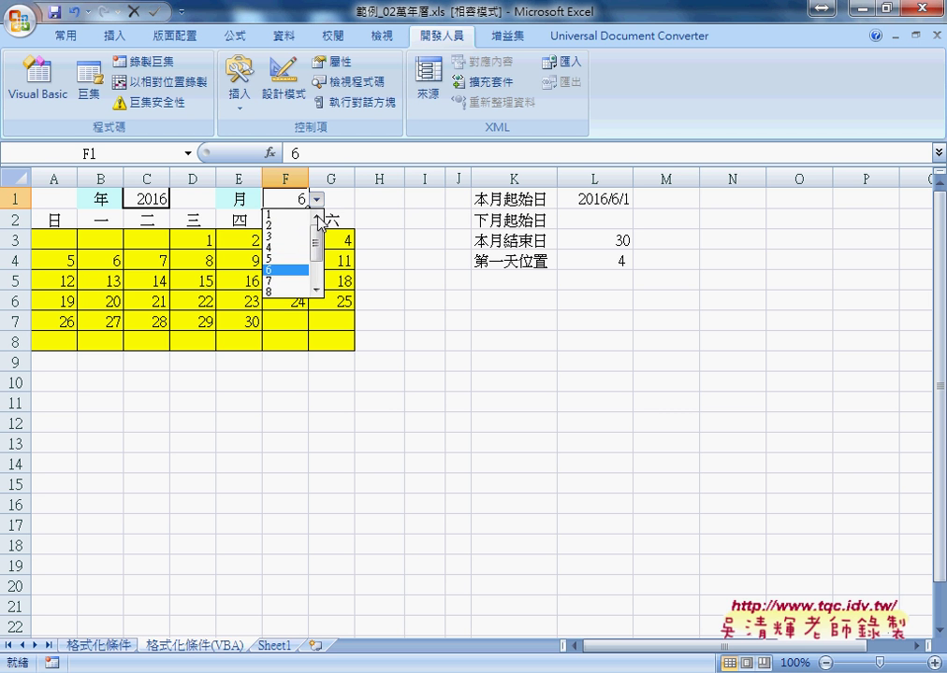
click(297, 222)
click(318, 200)
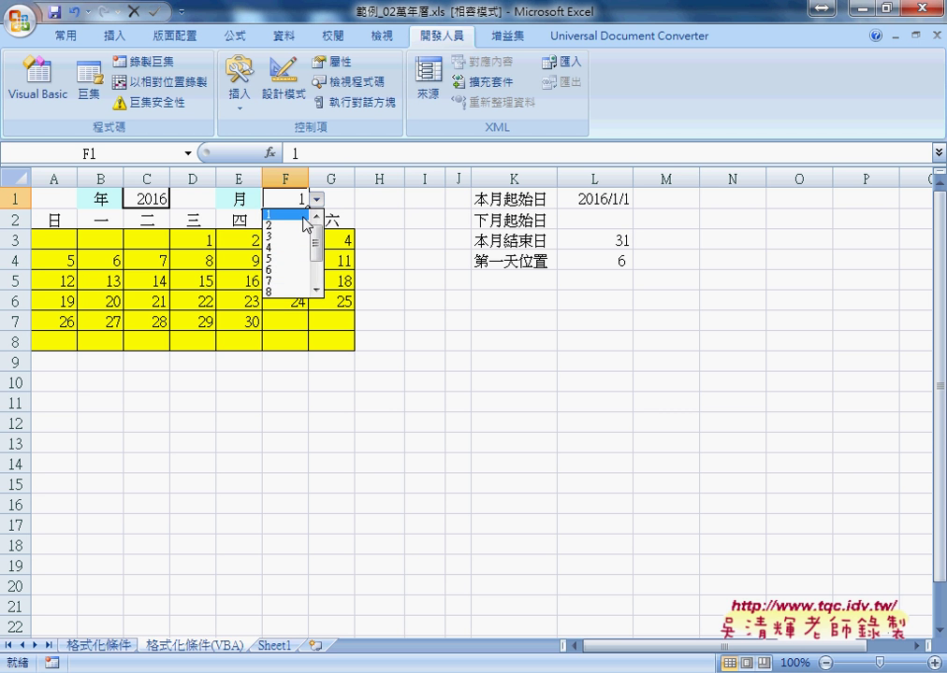
click(298, 222)
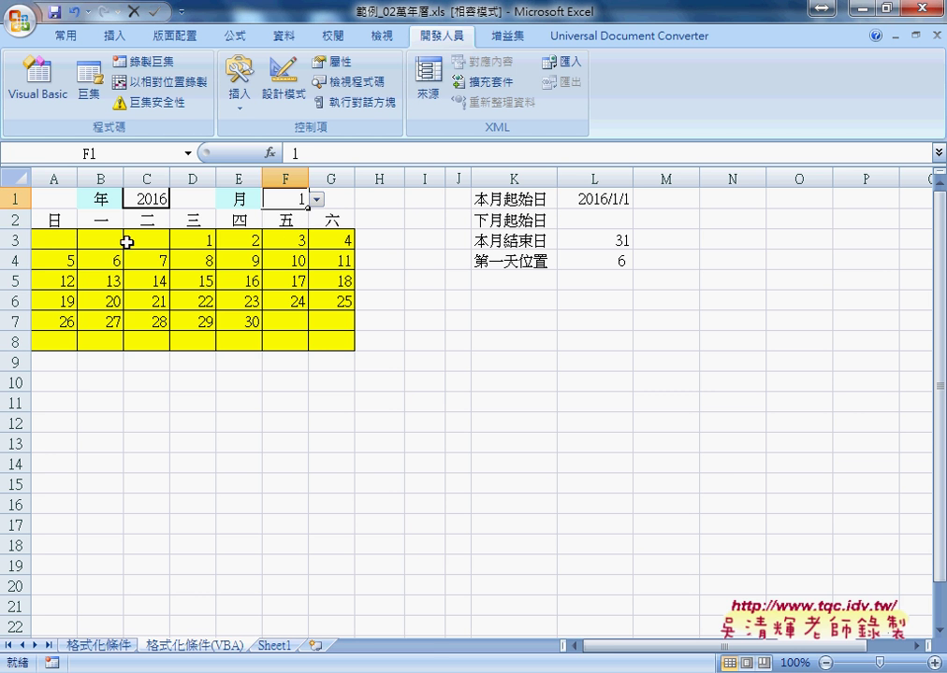
drag(62, 241, 330, 348)
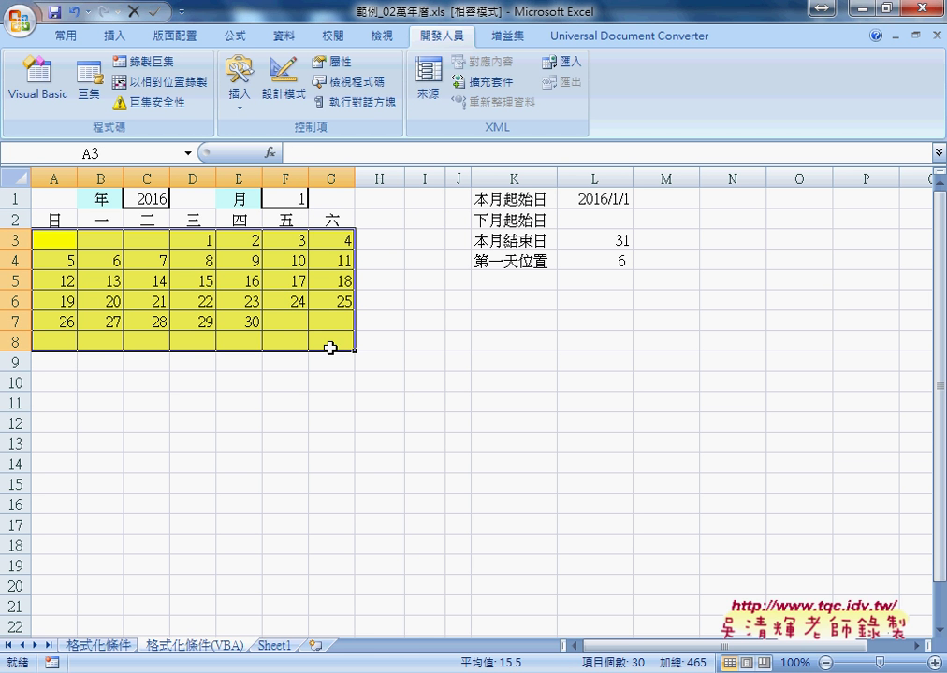
Step: Rerun 萬年曆 from the editor so the grid shows January 2016, days 1–31 from F3
click(411, 672)
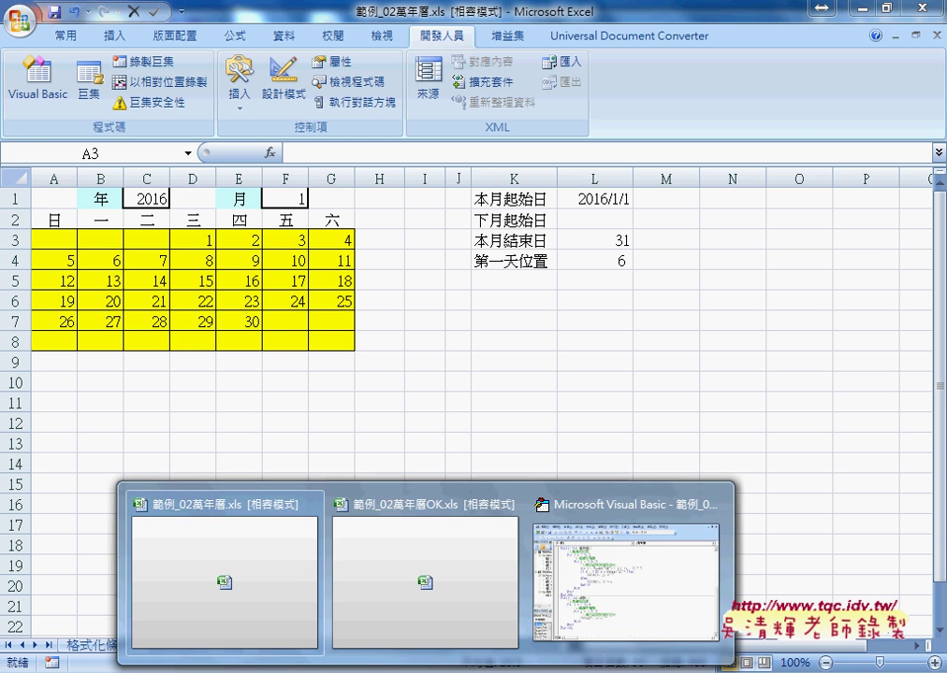
click(591, 613)
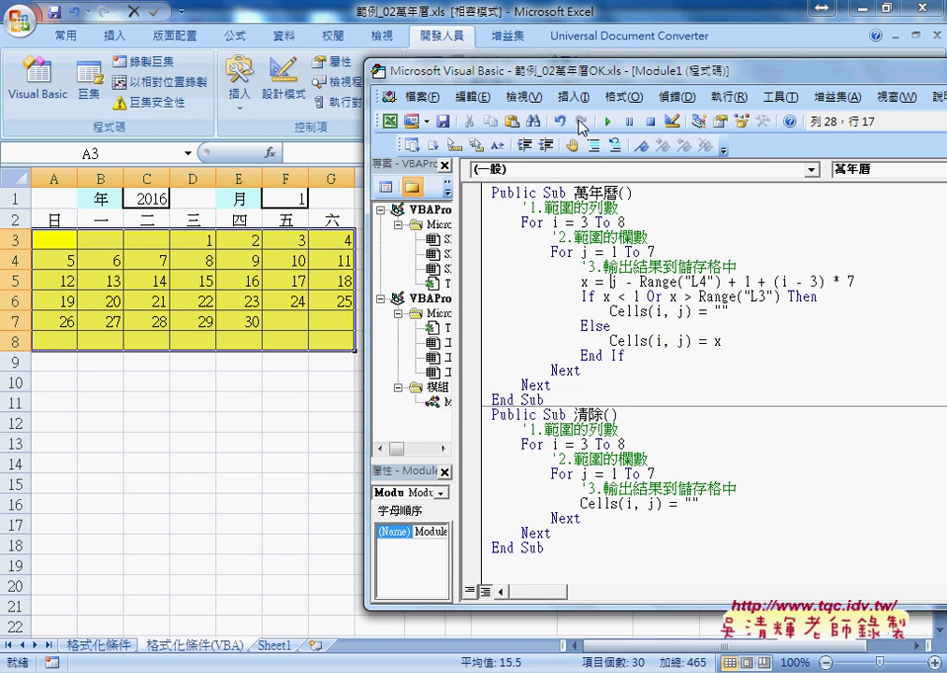
drag(580, 75, 623, 75)
click(622, 504)
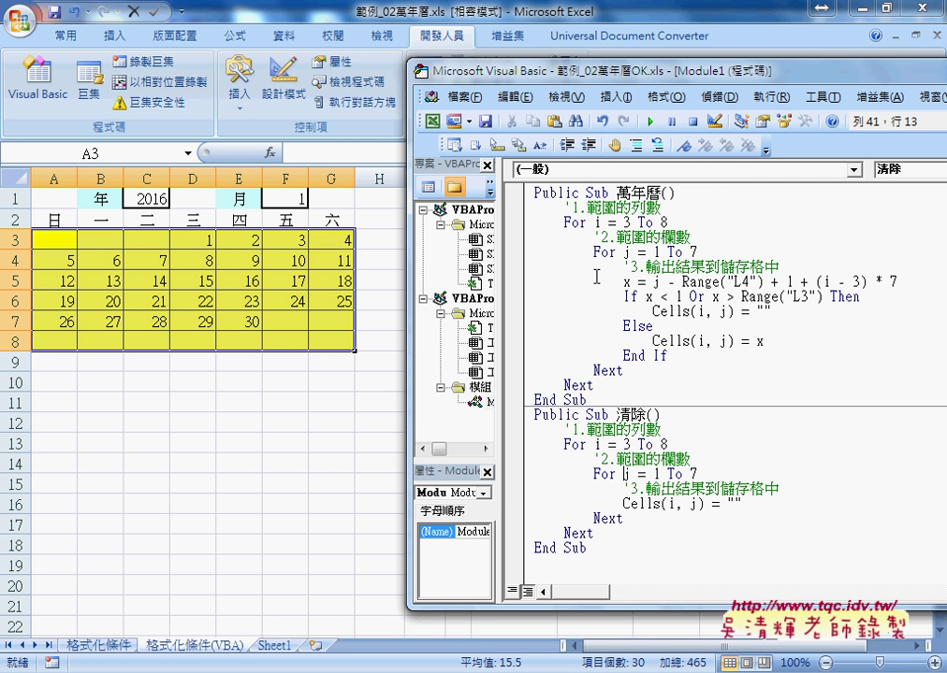
click(681, 282)
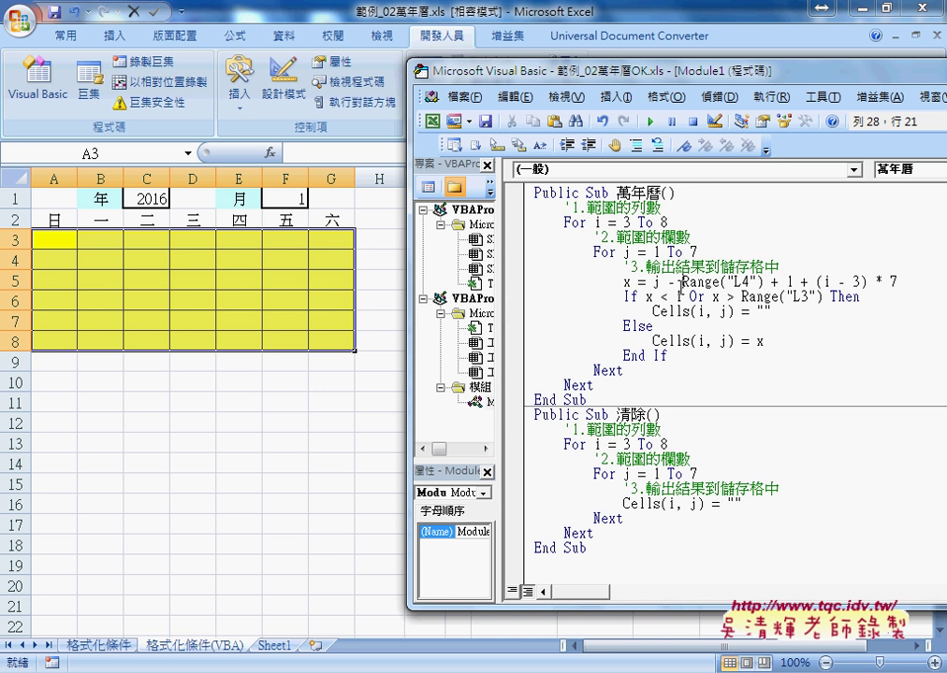
click(649, 122)
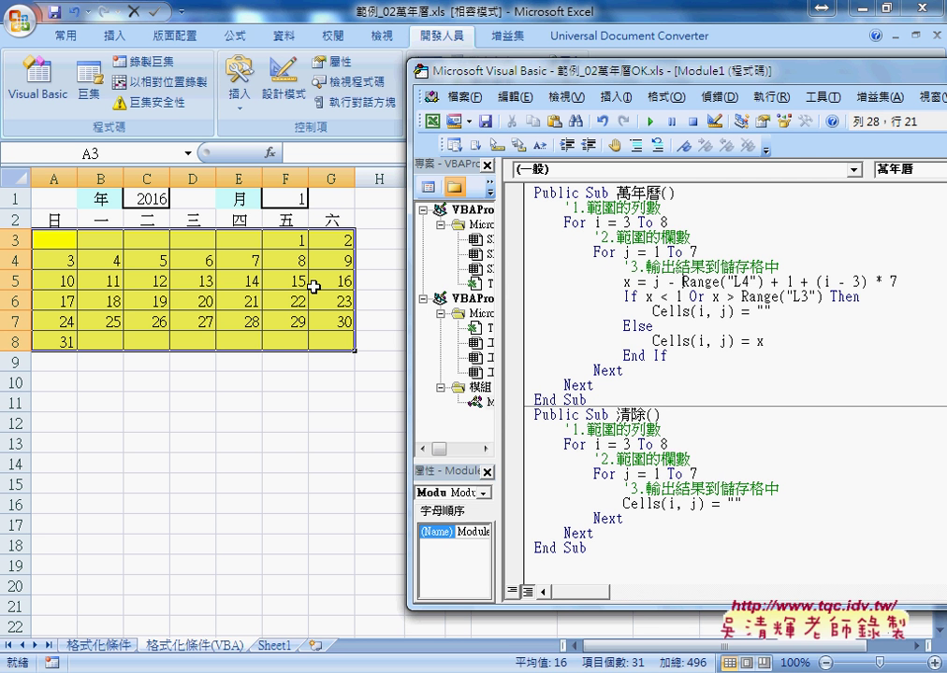
click(295, 199)
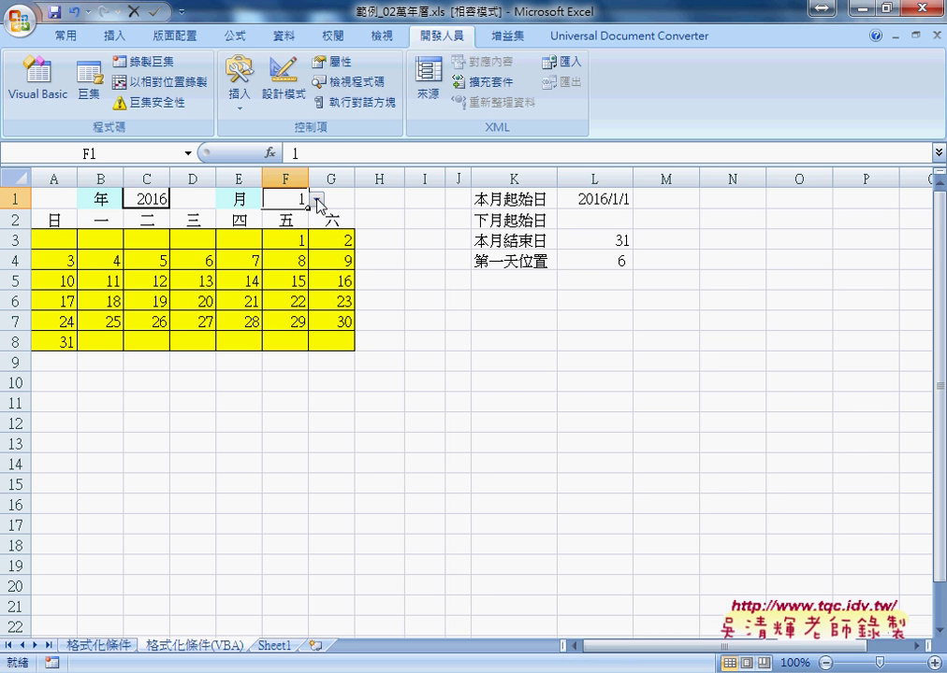
Step: Pick 3 in F1's month dropdown, updating helpers to 2016/3/1 and 31 days, then return to the editor
click(317, 205)
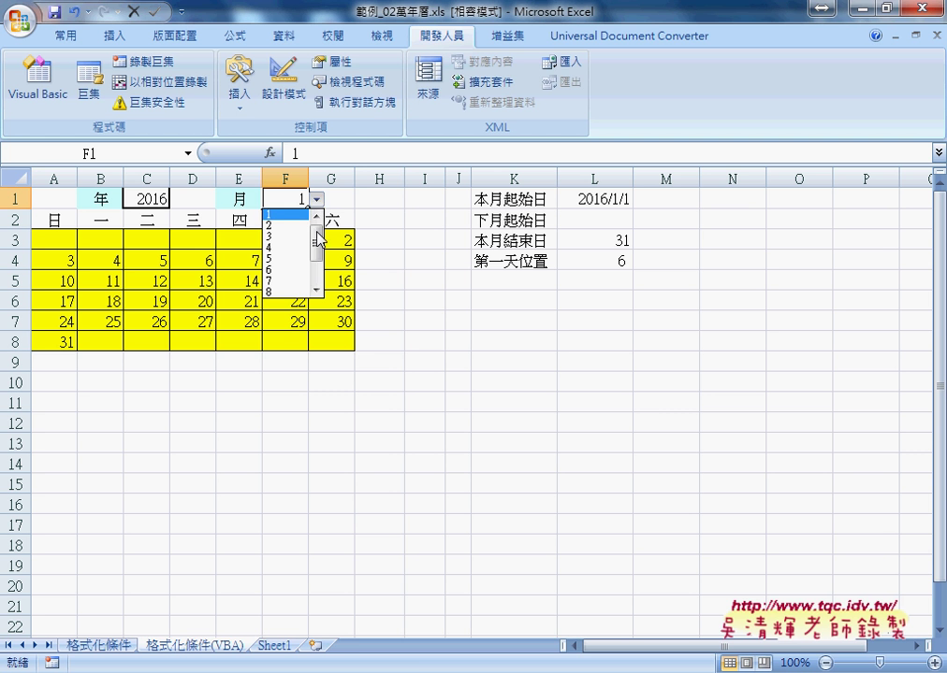
click(300, 235)
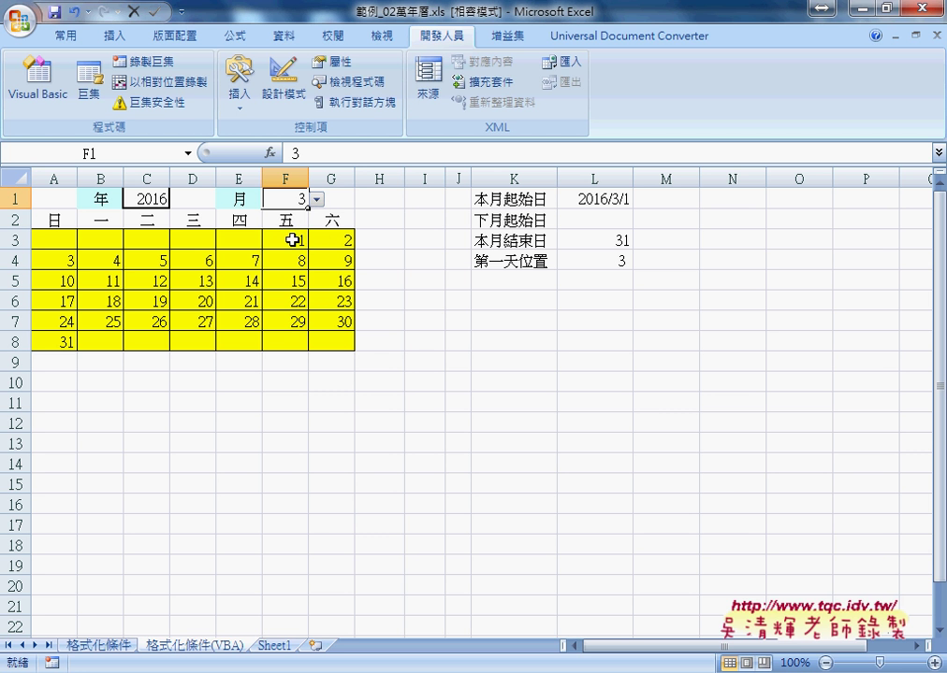
mouse_move(425, 672)
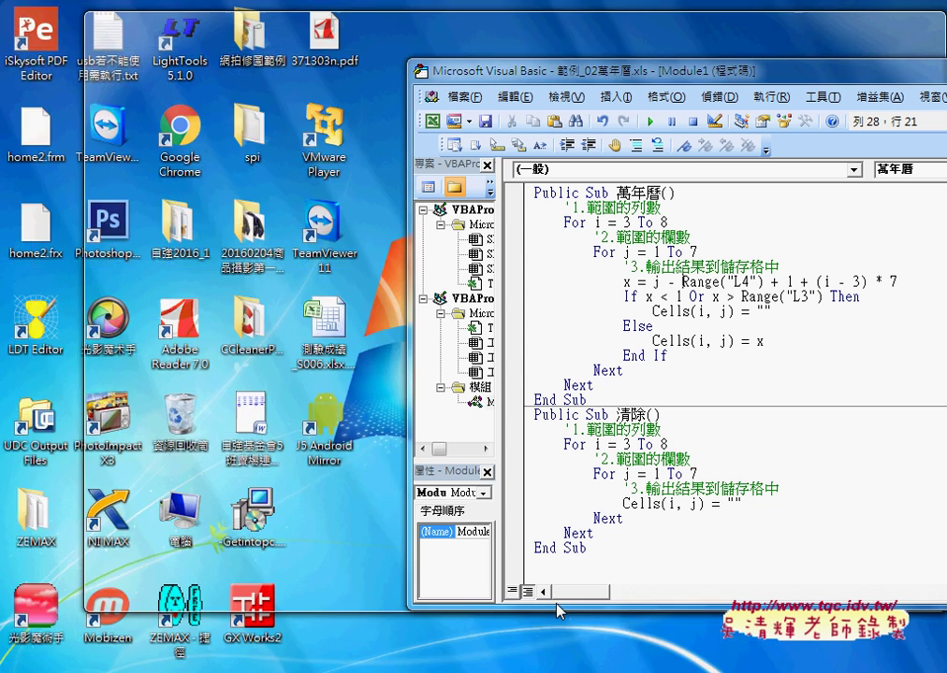
click(556, 606)
Step: Run 萬年曆 and check the sheet: March 2016, 1 in C3 through 31 in E7
click(607, 310)
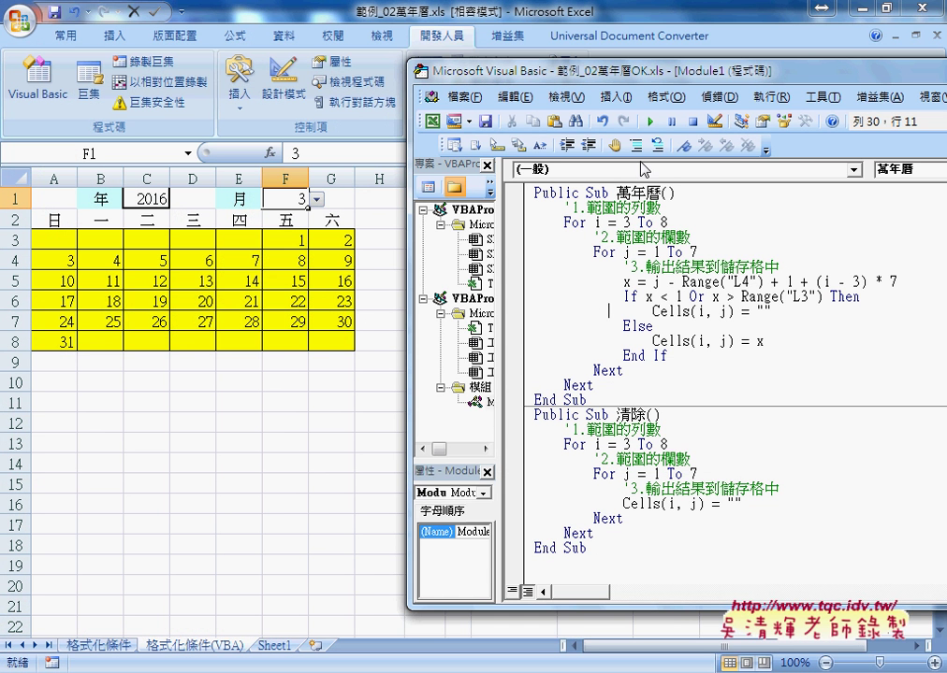
click(648, 120)
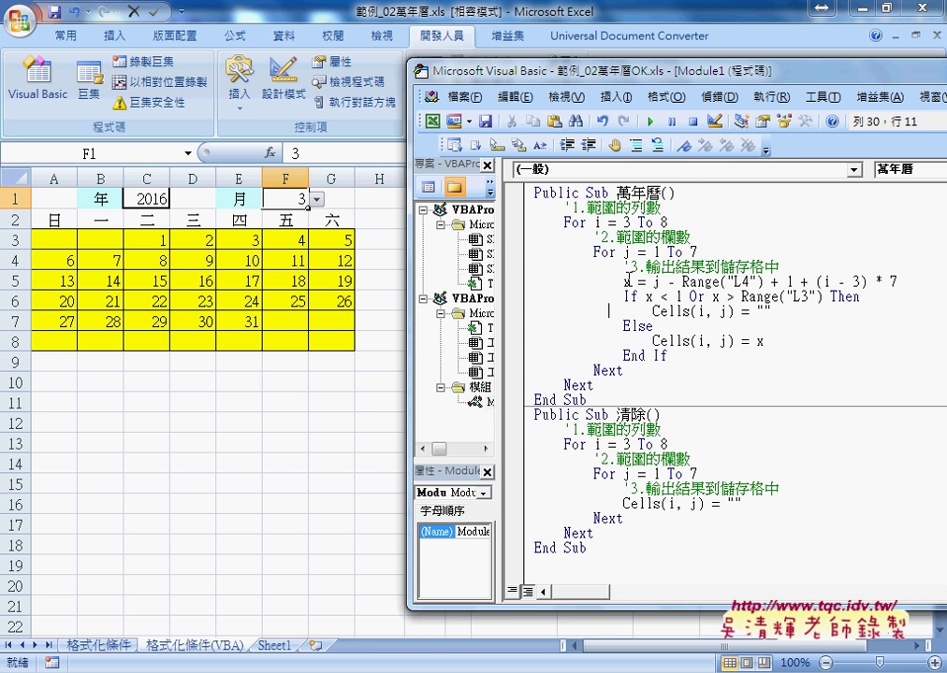
click(145, 199)
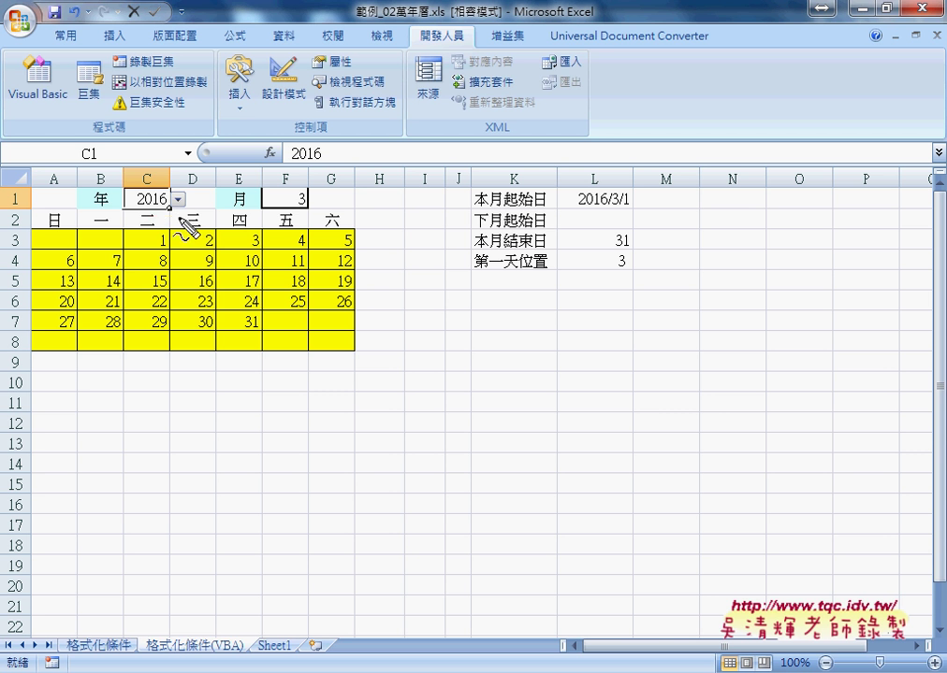
Step: Mark the year cell C1 and month cell F1 with pen circles and arrows, then clear them
drag(174, 183, 174, 212)
drag(298, 215, 306, 224)
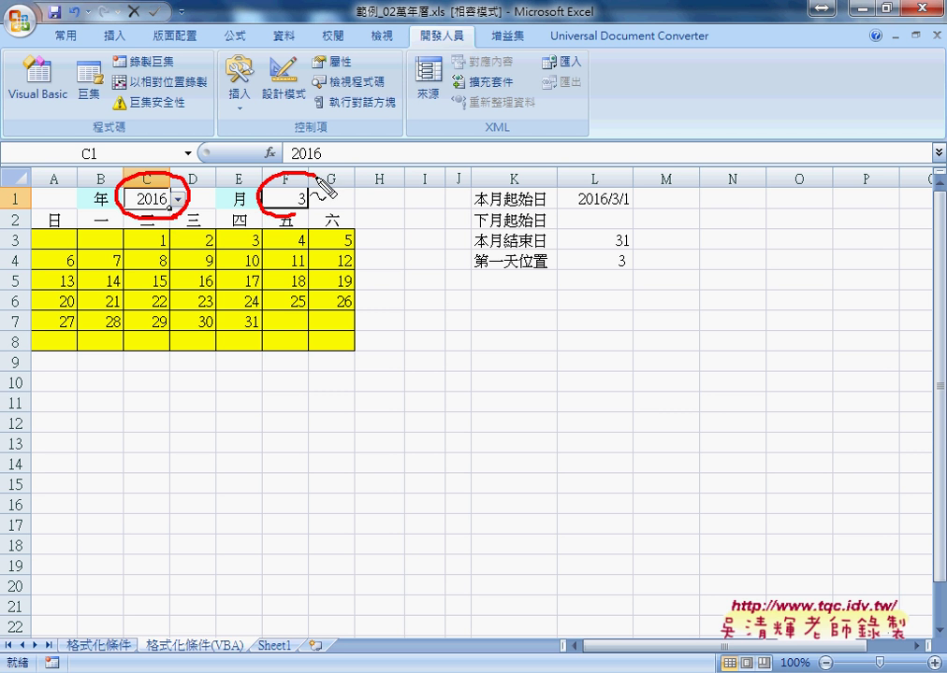
drag(384, 216, 330, 198)
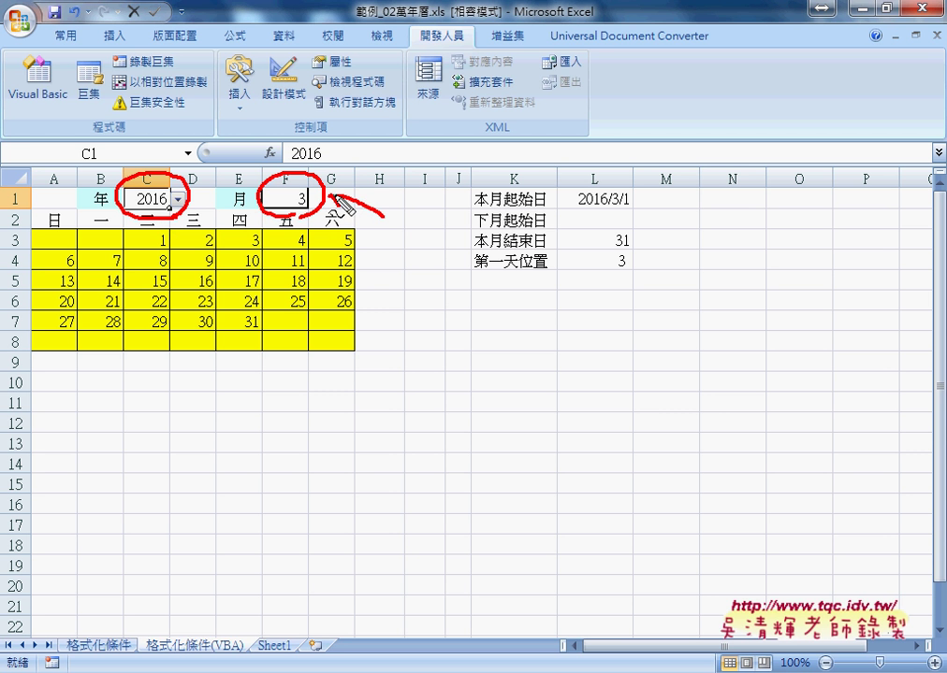
drag(231, 227, 196, 202)
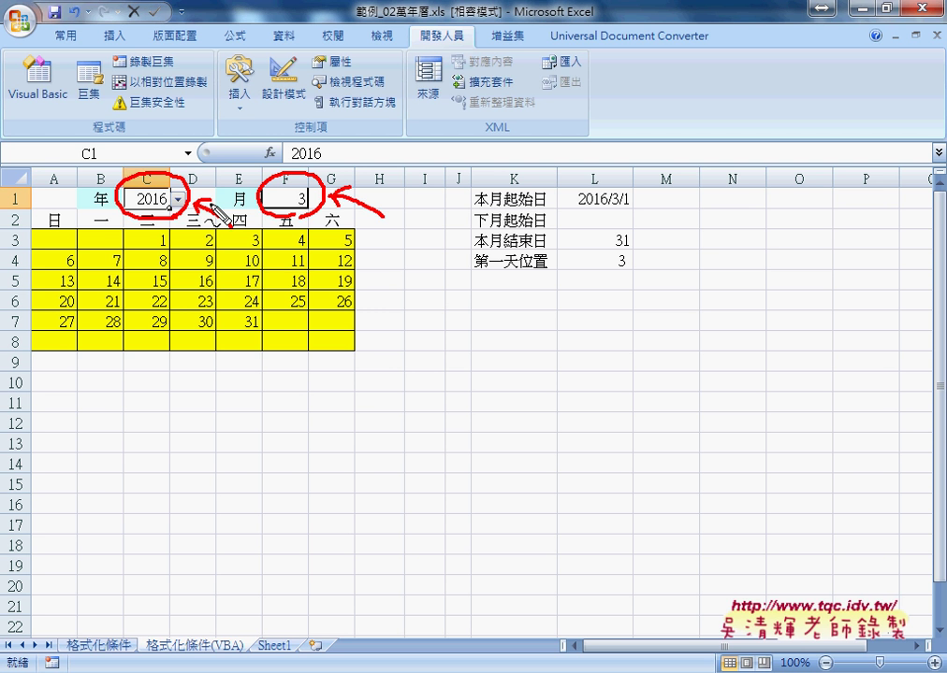
key(Escape)
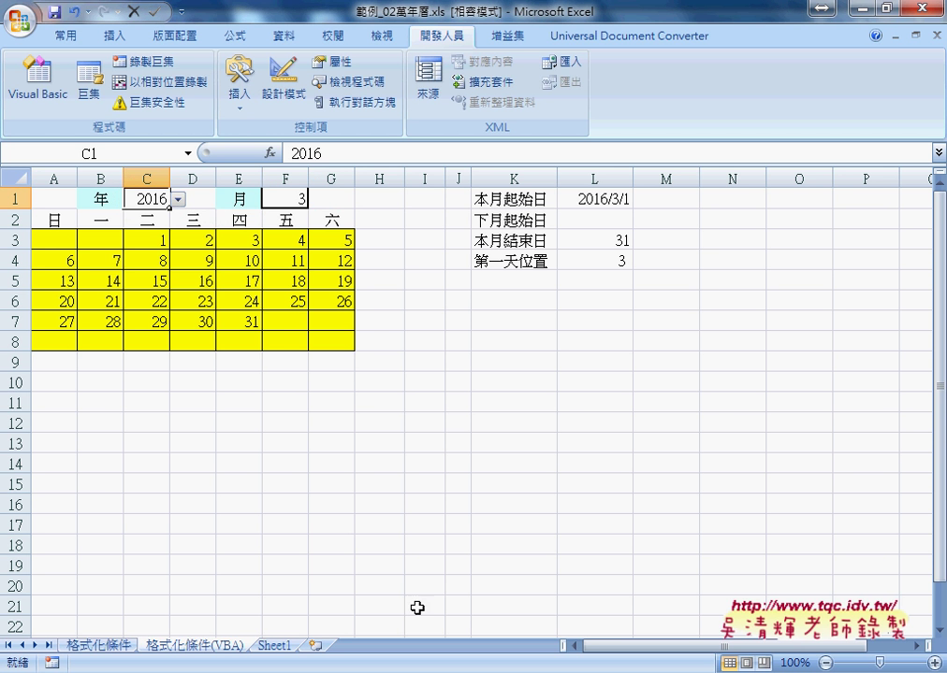
Step: Widen the Project Explorer and double-click Sheet2 (格式化條件(VBA)) to open its empty code window
mouse_move(425, 672)
click(578, 603)
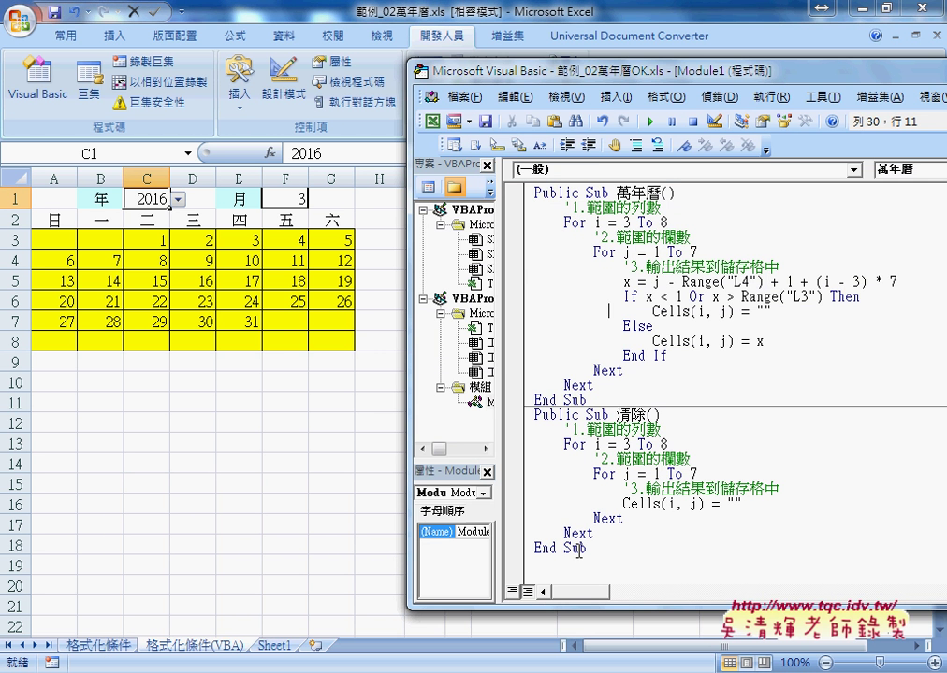
drag(495, 370, 582, 368)
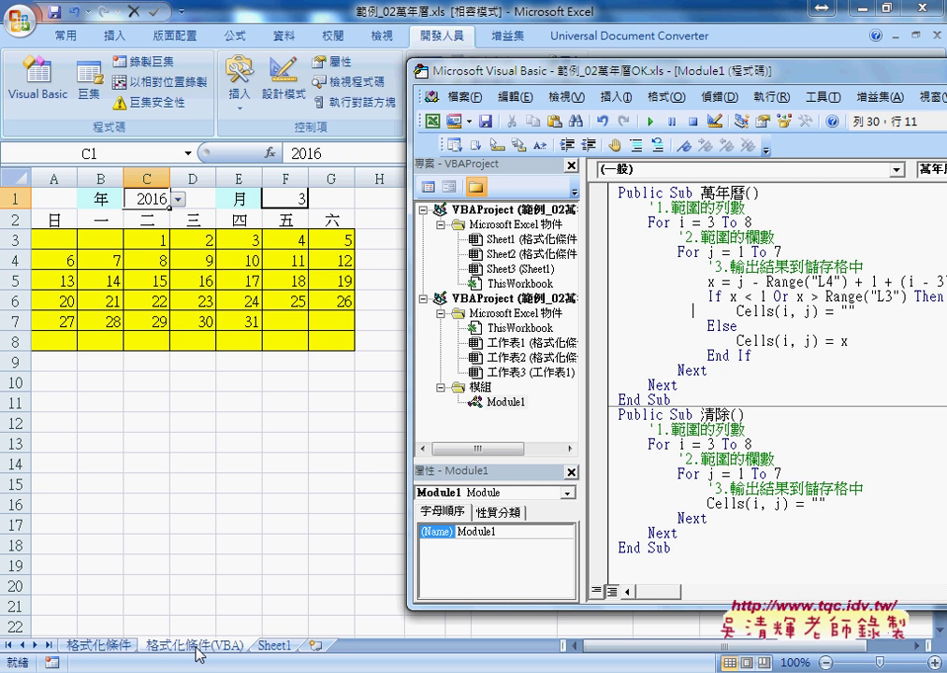
drag(588, 300, 667, 299)
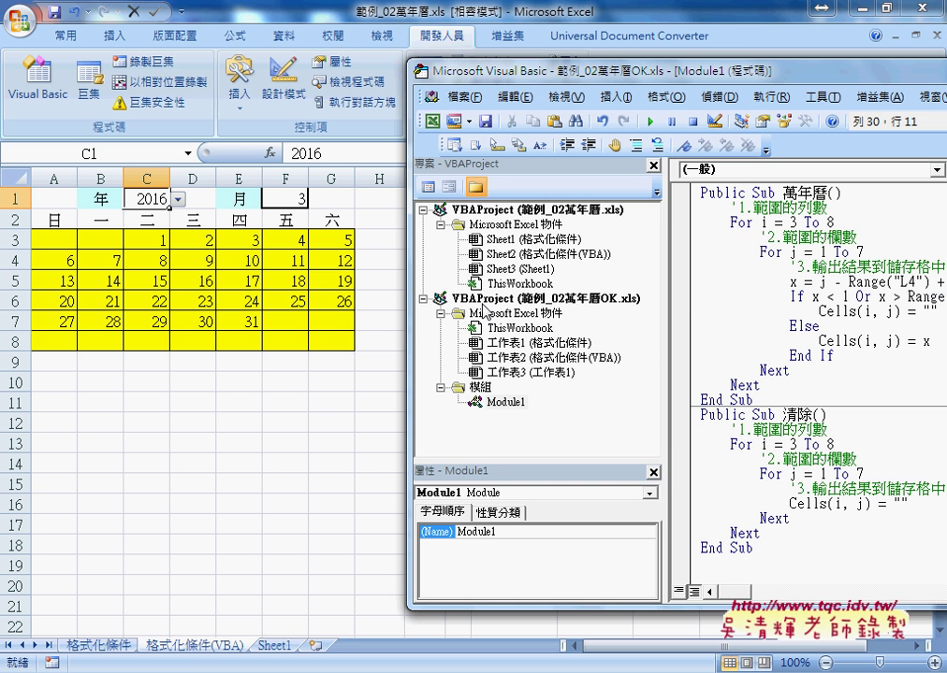
drag(412, 67, 358, 73)
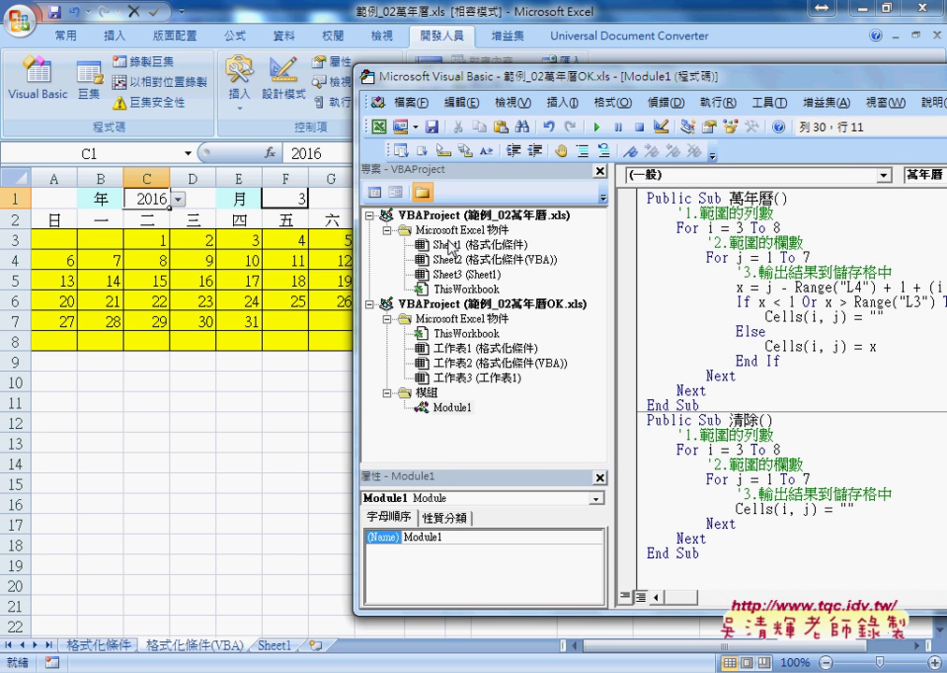
click(496, 260)
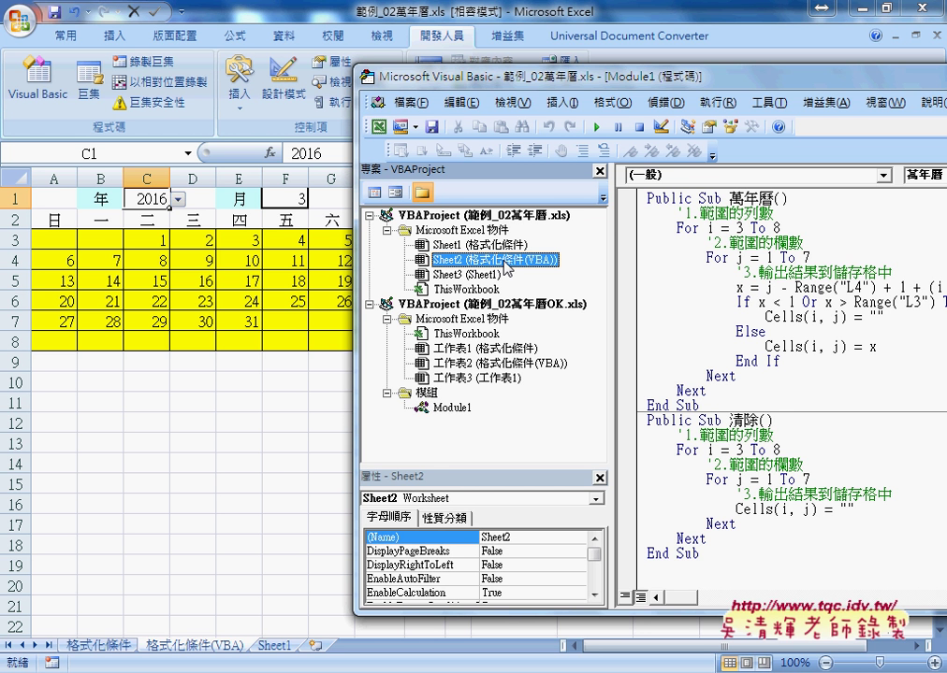
double_click(505, 262)
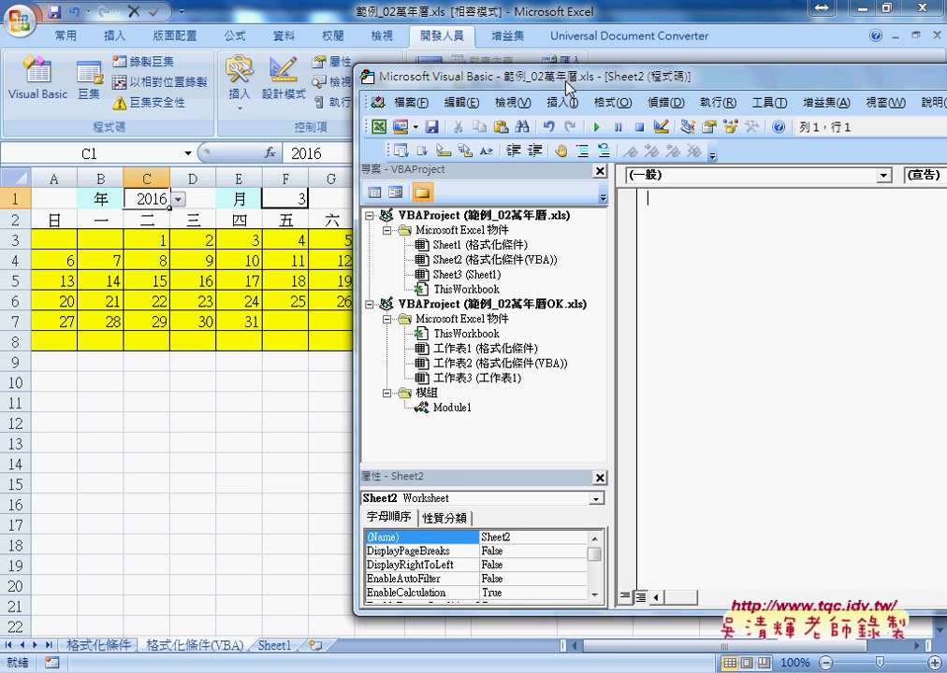
Step: Choose Worksheet in the object list and add a Worksheet_Change event procedure to Sheet2
drag(564, 84, 387, 93)
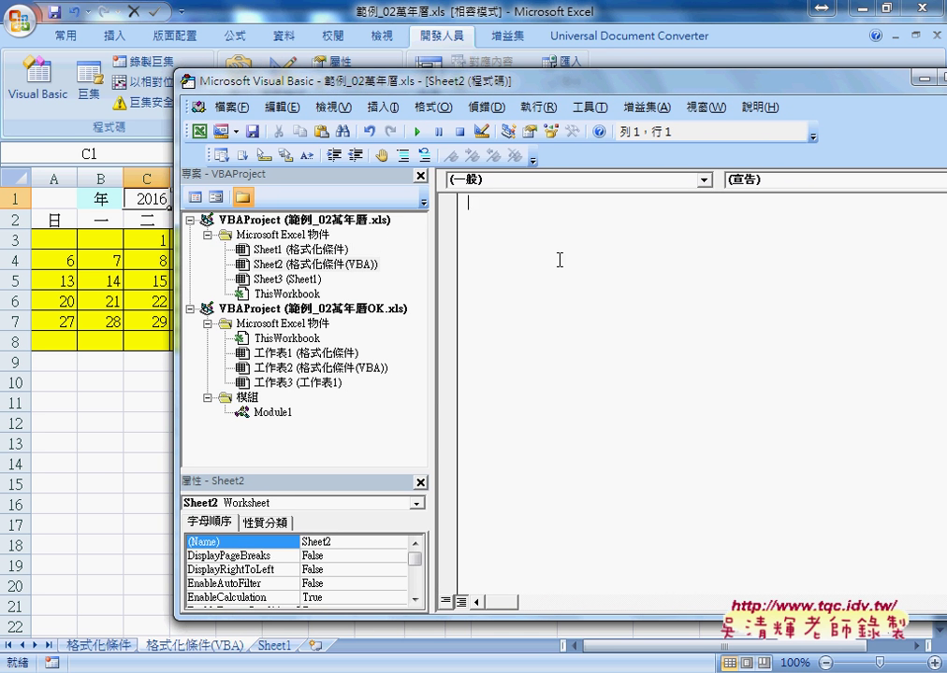
click(540, 180)
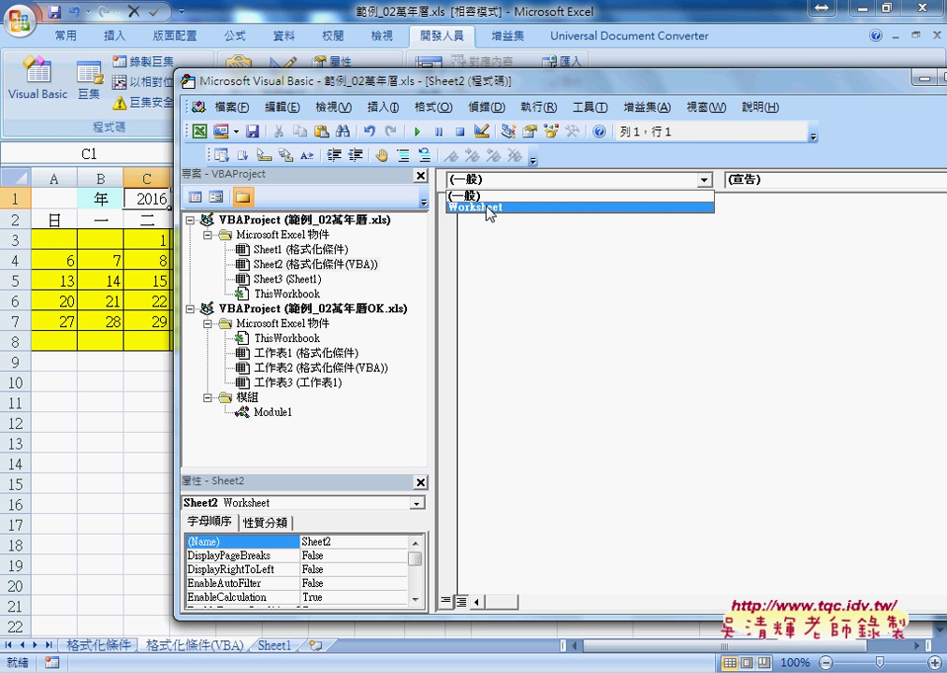
click(488, 207)
click(766, 180)
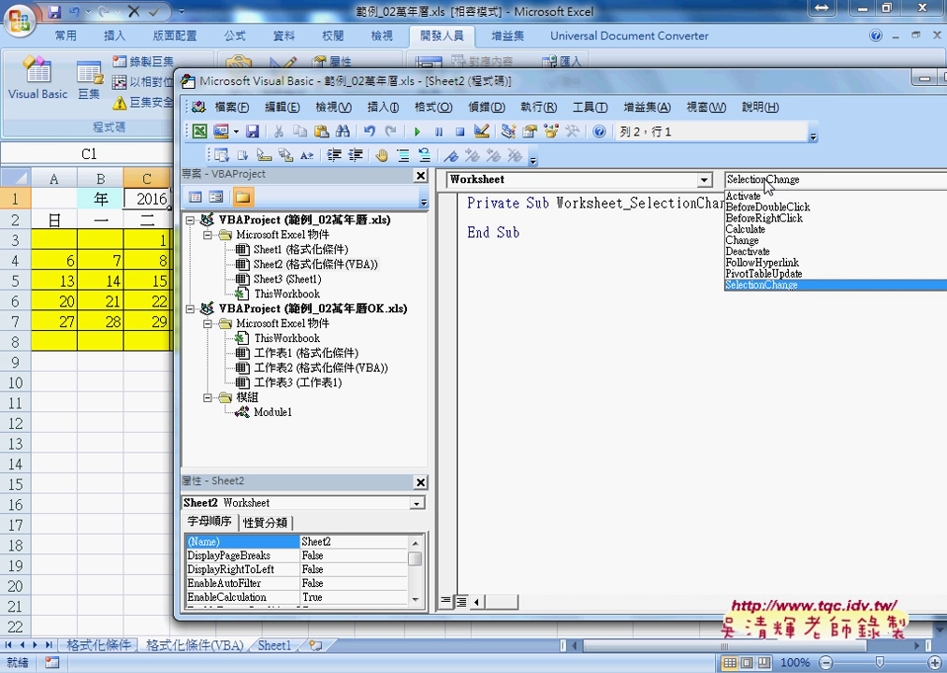
click(365, 80)
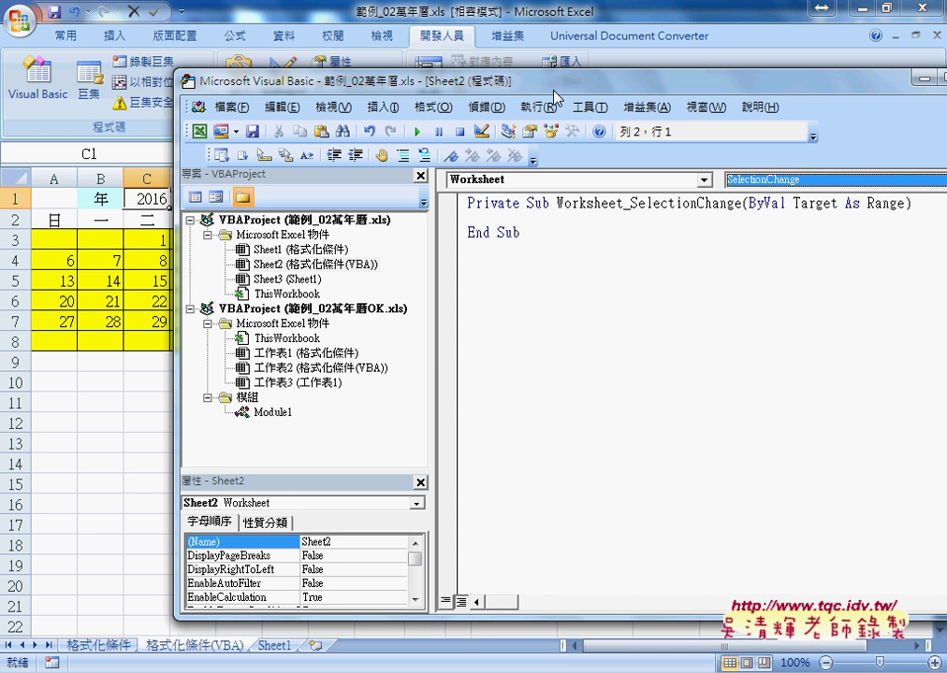
drag(481, 91, 637, 99)
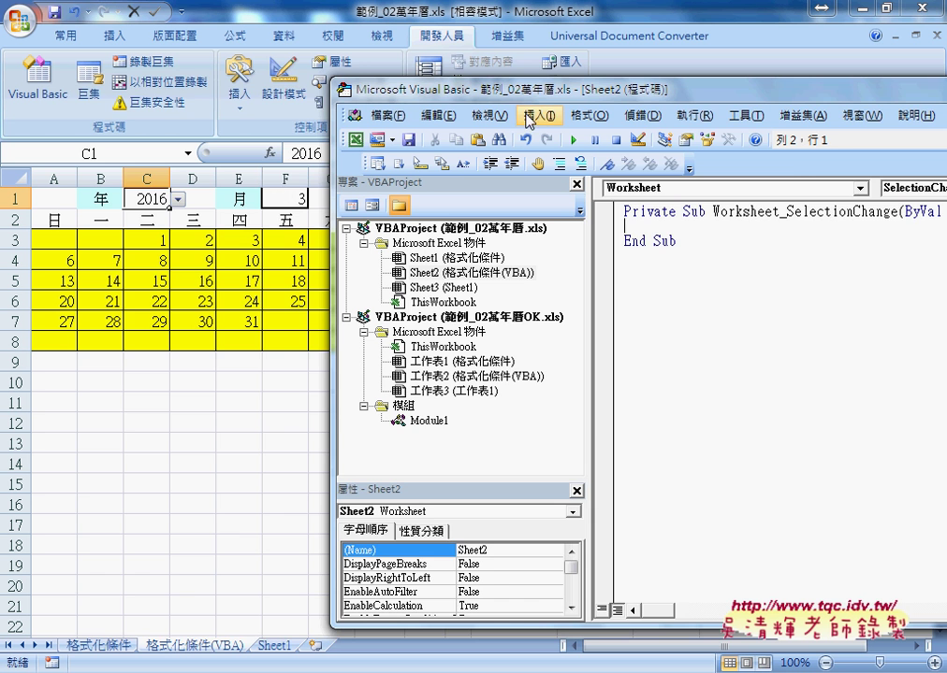
drag(524, 90, 283, 98)
click(692, 184)
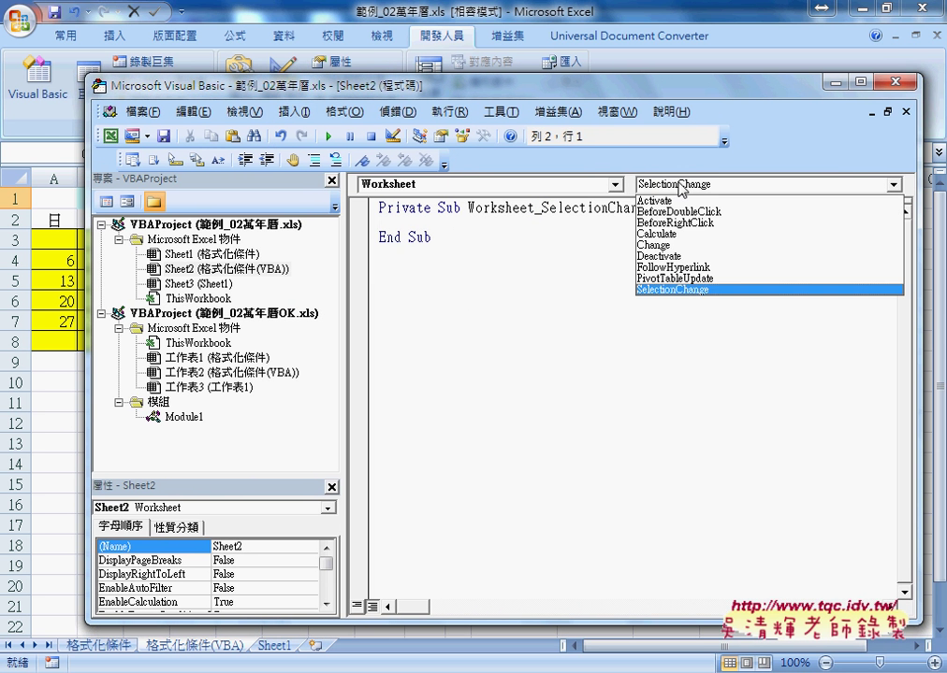
click(655, 245)
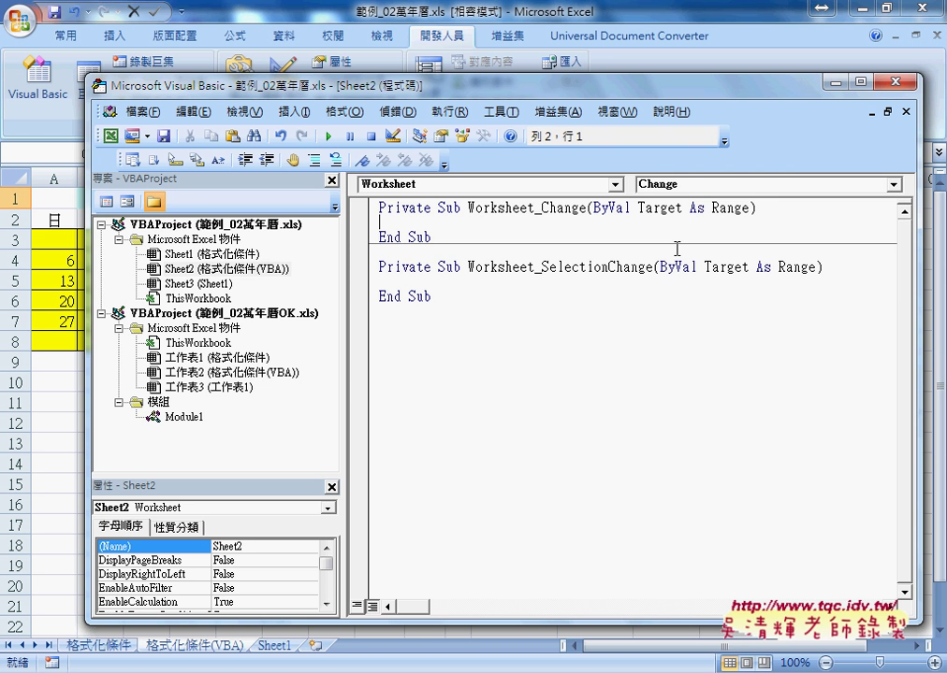
Step: Delete the auto-created empty Worksheet_SelectionChange procedure
drag(541, 266, 646, 266)
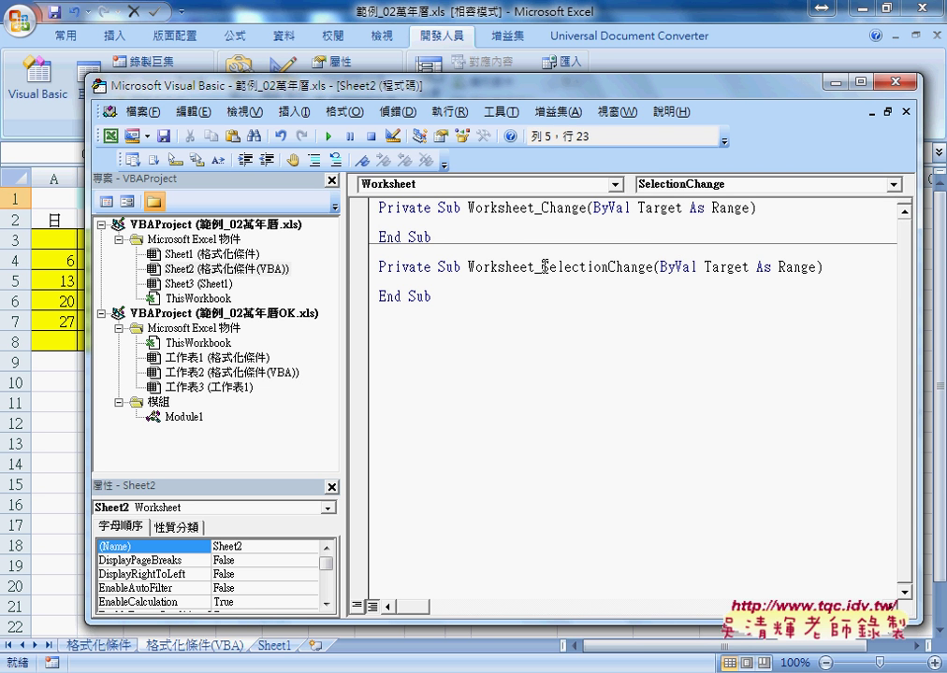
drag(541, 208, 602, 208)
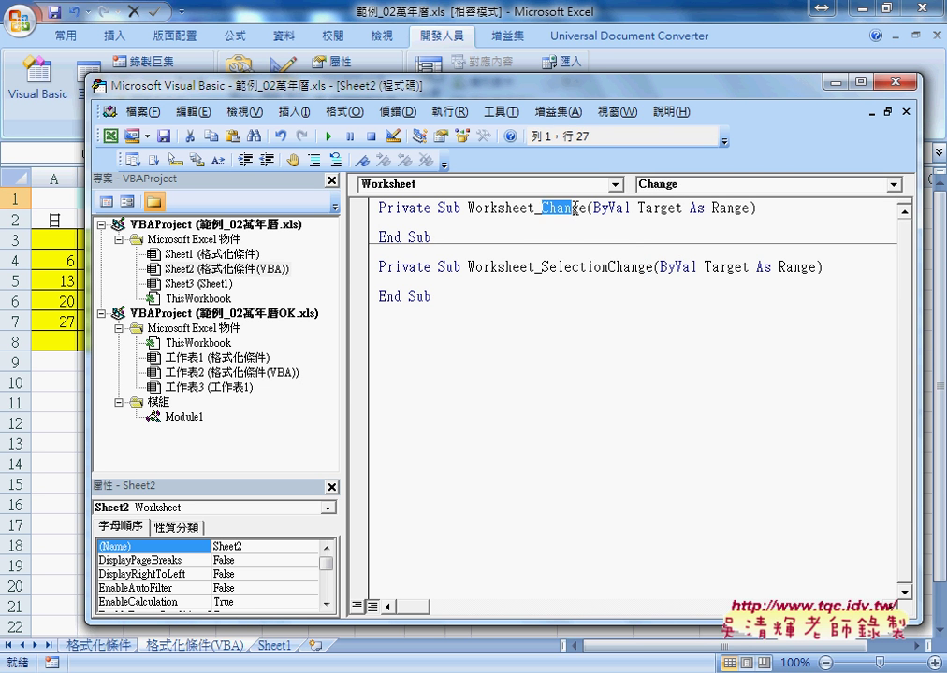
drag(542, 267, 651, 270)
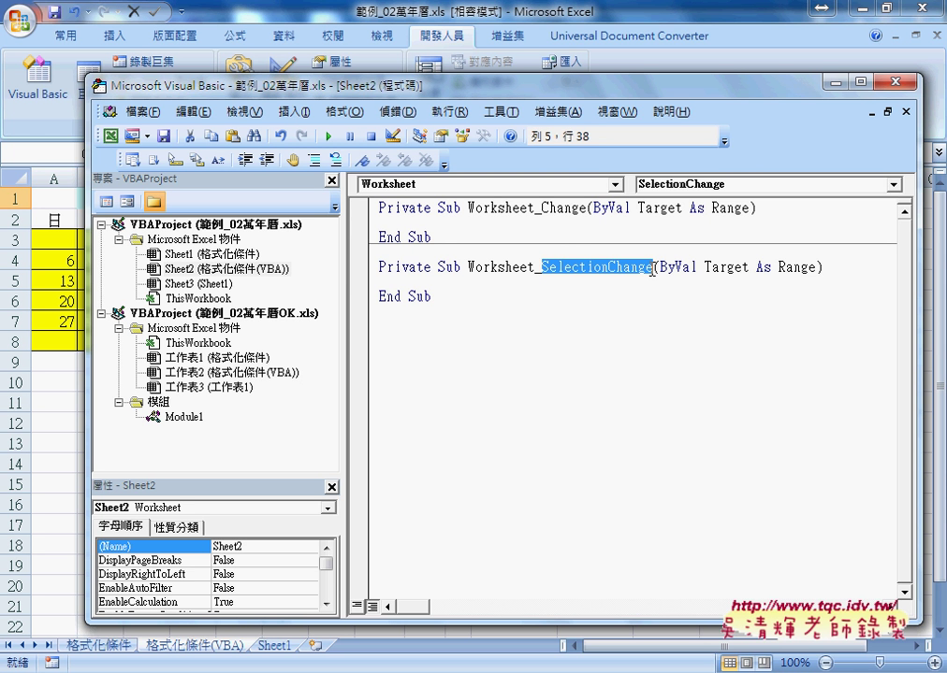
click(666, 191)
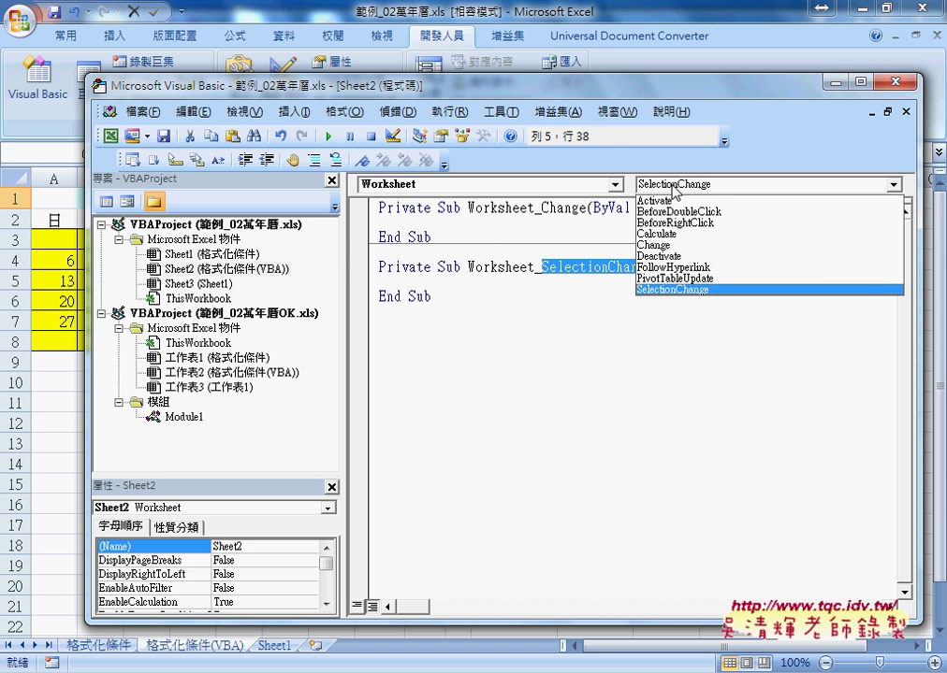
key(Escape)
drag(372, 295, 370, 269)
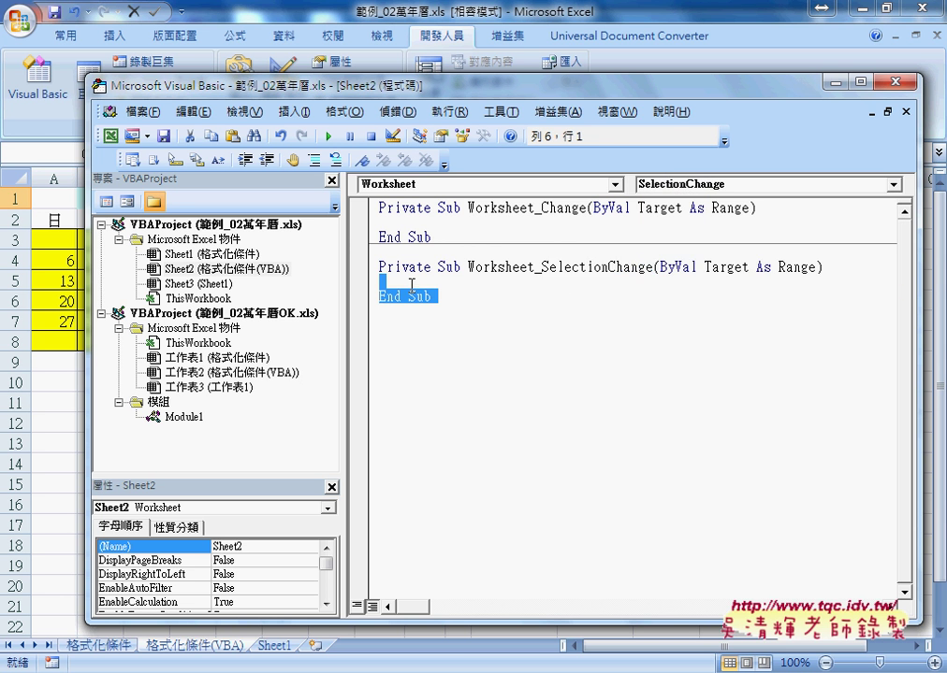
key(Delete)
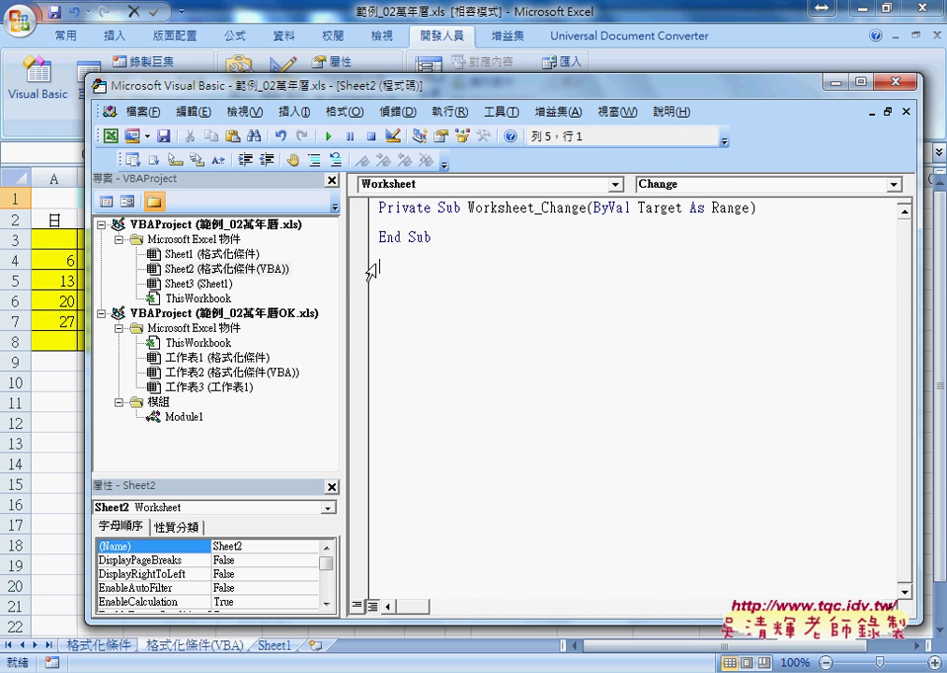
Step: Point out Worksheet, Change and the Target parameter in the header, then reveal the calendar beside the editor
click(545, 208)
drag(545, 207, 587, 208)
drag(467, 208, 531, 208)
click(574, 207)
drag(640, 207, 684, 207)
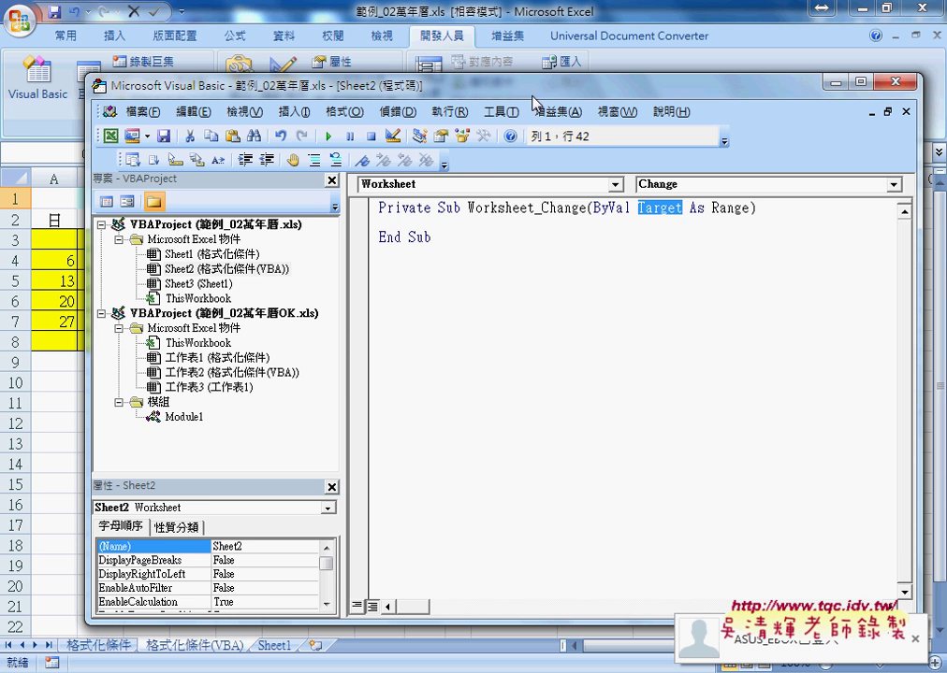
drag(538, 92, 712, 88)
drag(744, 94, 767, 94)
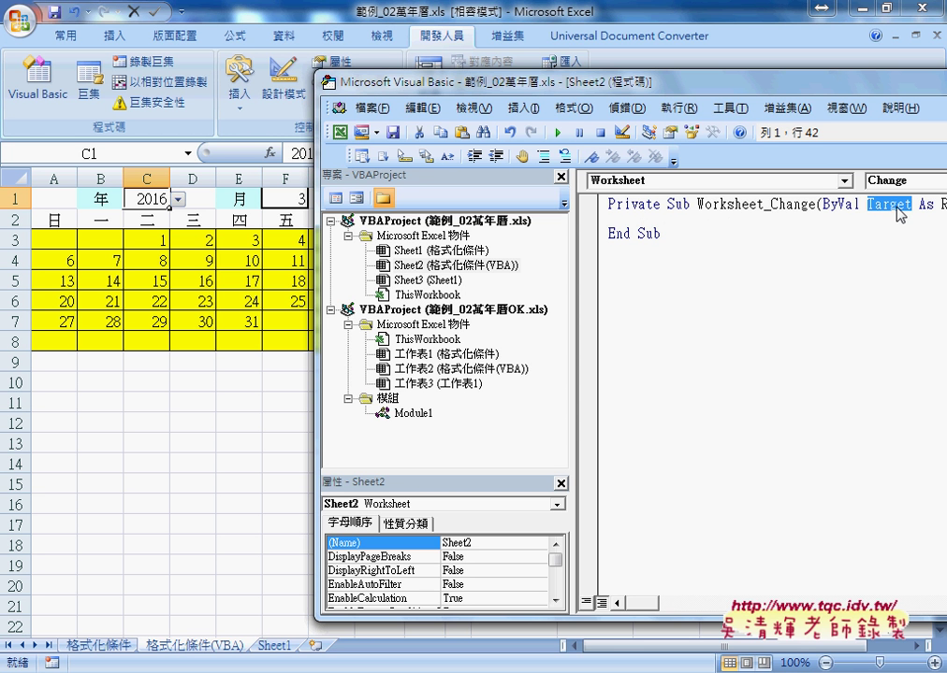
Step: Write an If line testing Target.Address = "$C$1" Or a pasted second Target.Address comparison
click(758, 219)
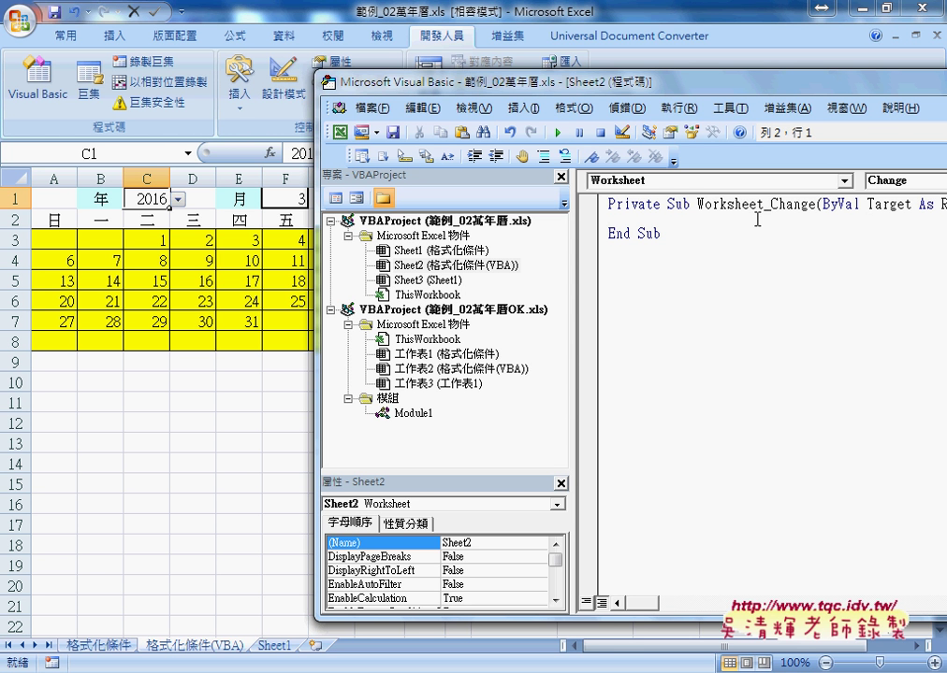
key(Tab)
text(f )
text(ta)
text(rget.)
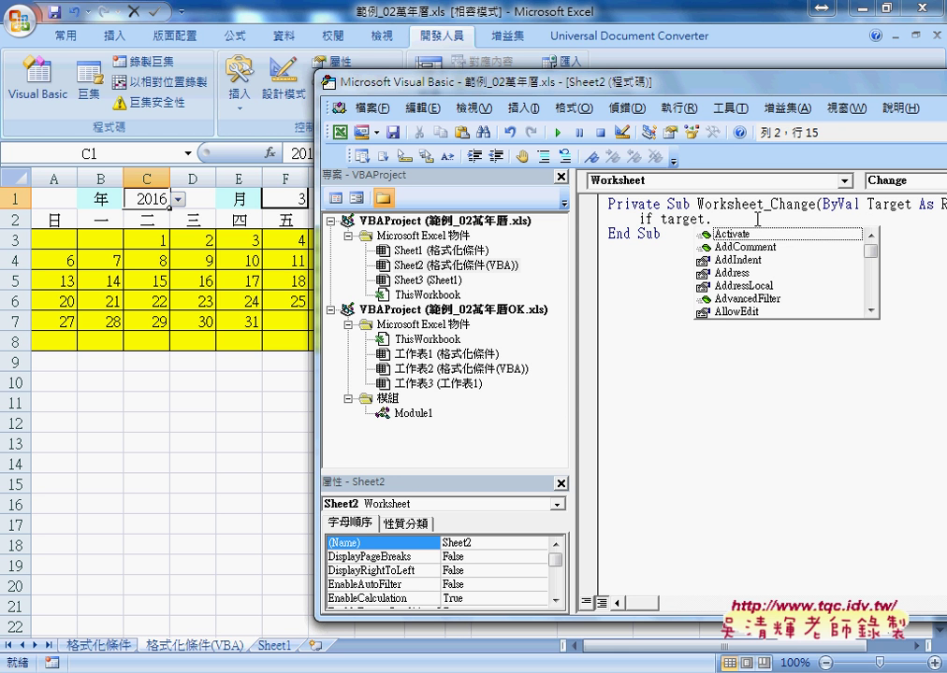
key(Down)
key(Down)
key(Down)
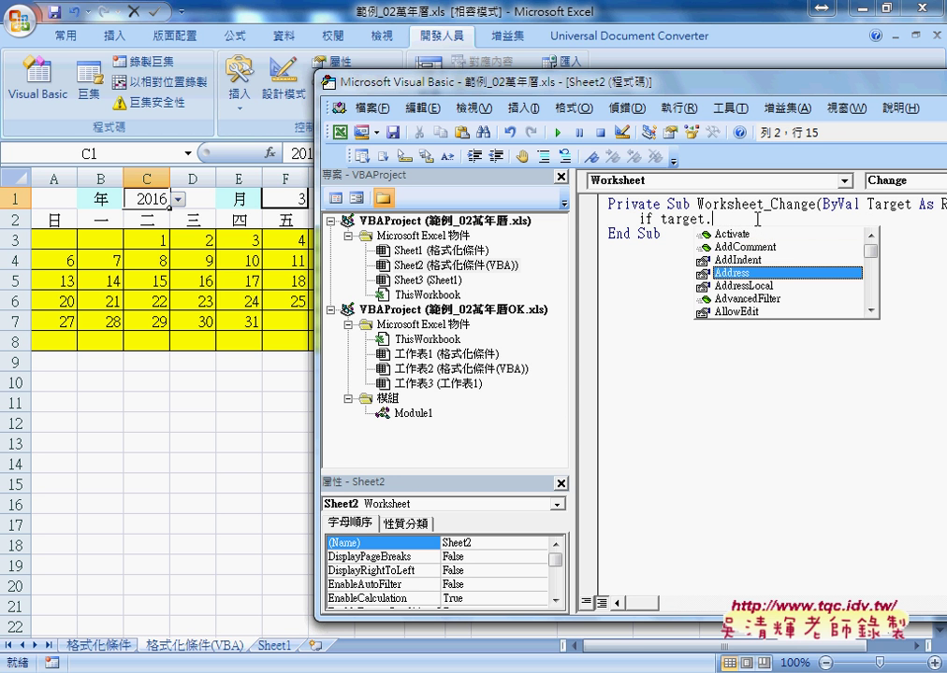
key(space)
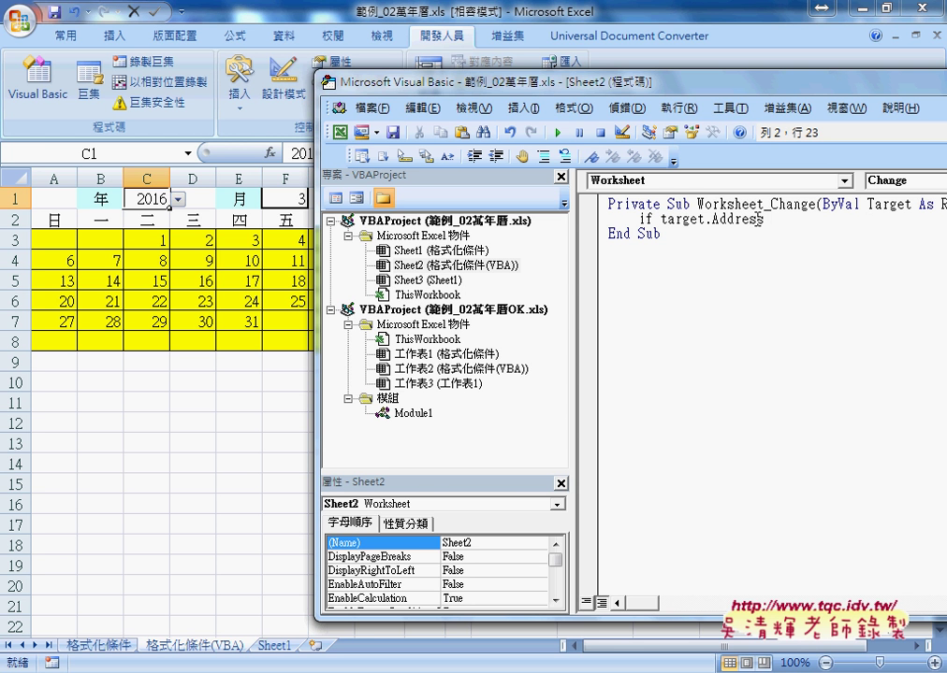
text(=")
text($)
text(C$)
text(1)
text(")
key(shift+Left)
key(shift+Left)
key(shift+Left)
key(shift+Left)
key(shift+Left)
key(shift+Left)
key(shift+Left)
key(shift+Left)
key(shift+Left)
key(shift+Left)
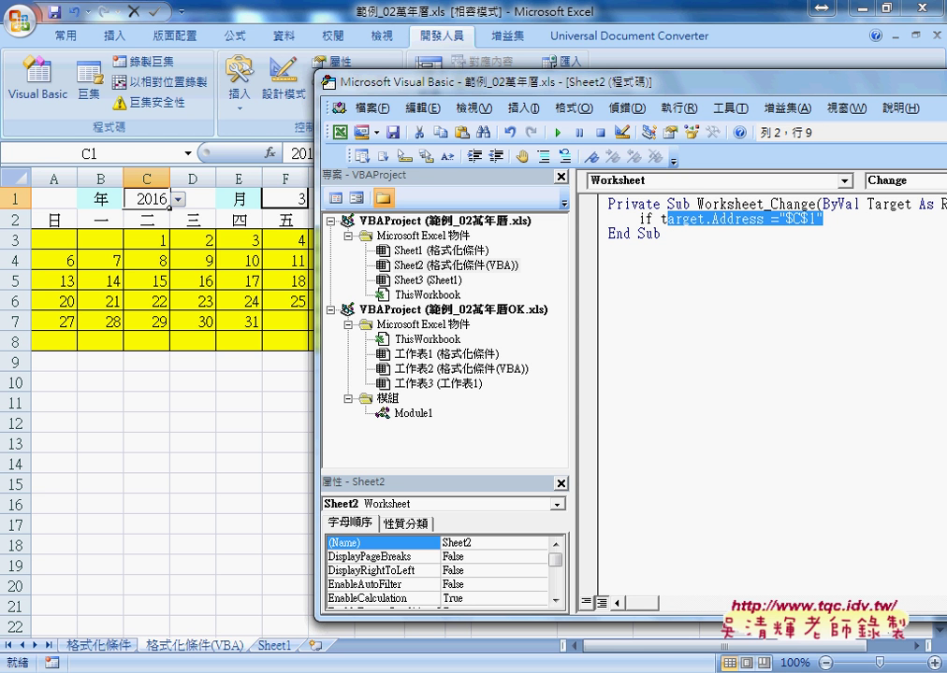
key(shift+Left)
click(823, 219)
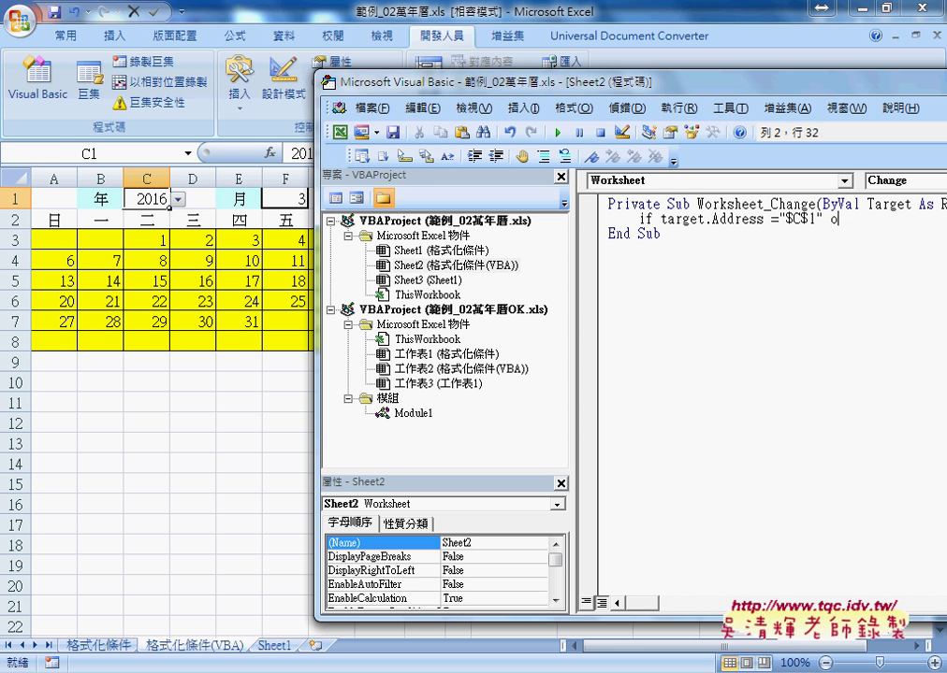
text(r v)
key(BackSpace)
key(ctrl+v)
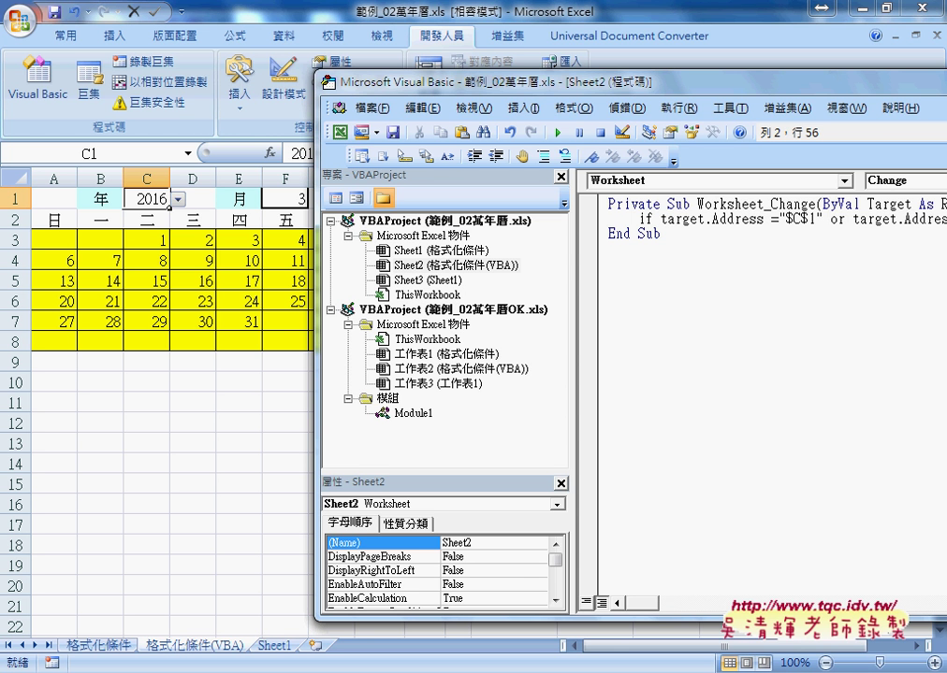
Step: Change the second comparison to "$F$1", add Then, and close the block with End If
drag(496, 82, 290, 89)
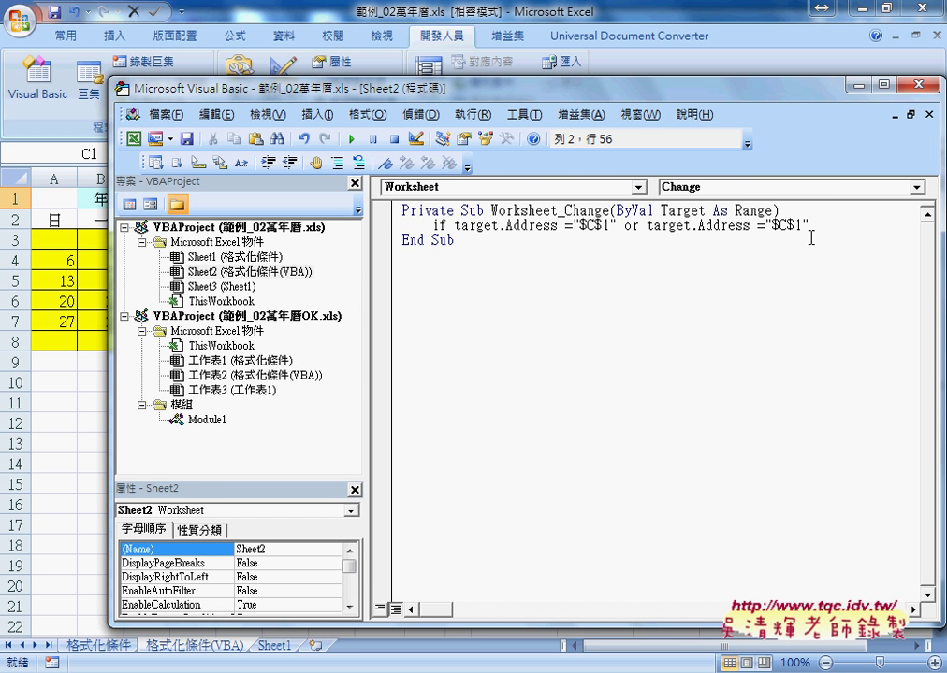
click(782, 226)
drag(782, 227, 791, 227)
text(F)
click(826, 225)
text(th)
text(en)
key(Return)
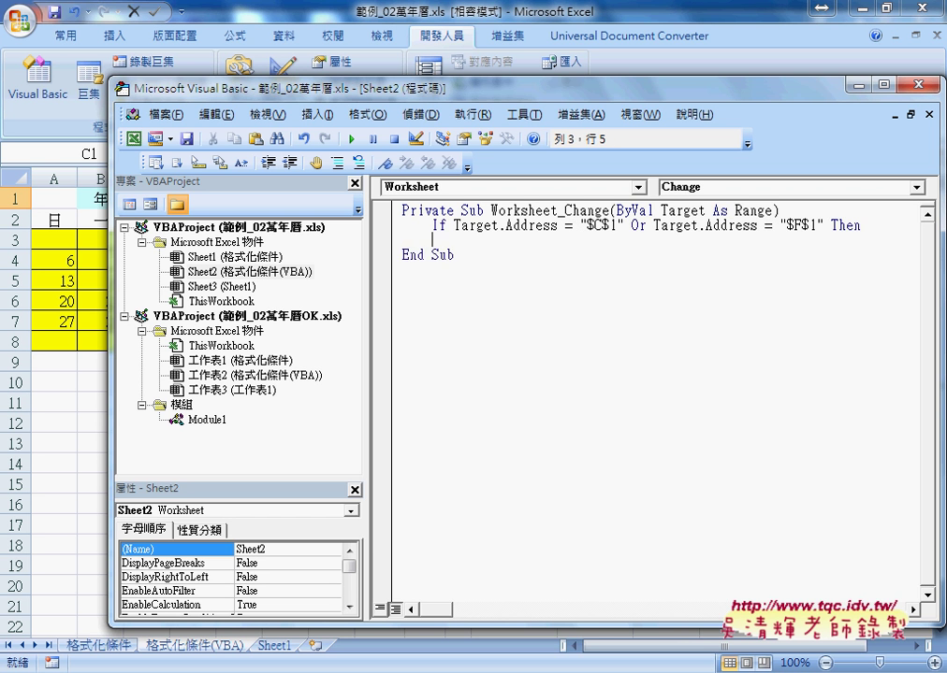
key(Return)
text(en)
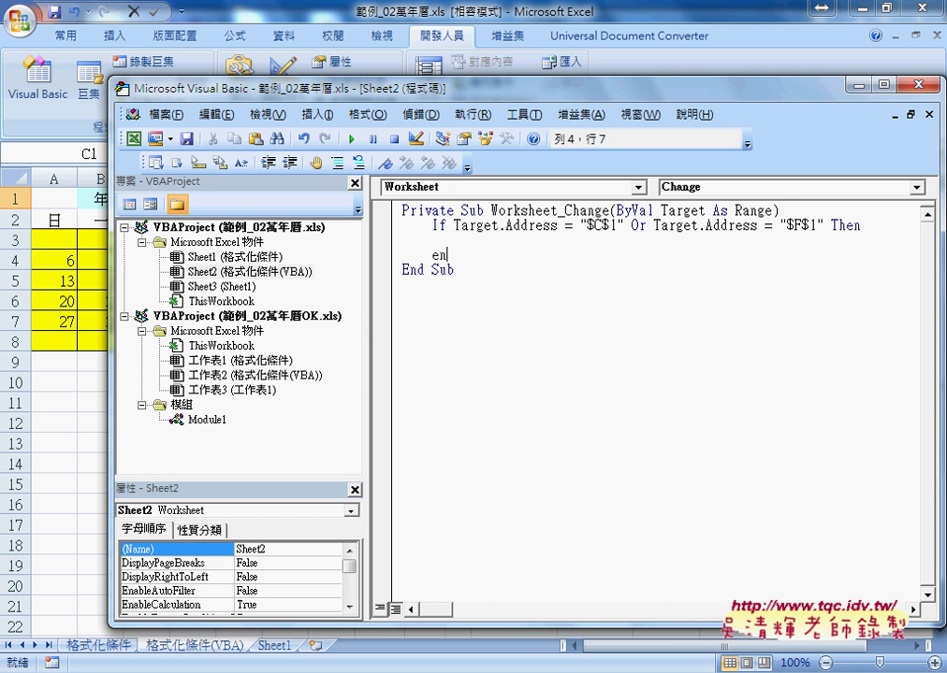
text(d if)
Step: Copy the procedure name 萬年曆 from Module1's code
click(630, 300)
click(209, 420)
click(491, 226)
double_click(206, 421)
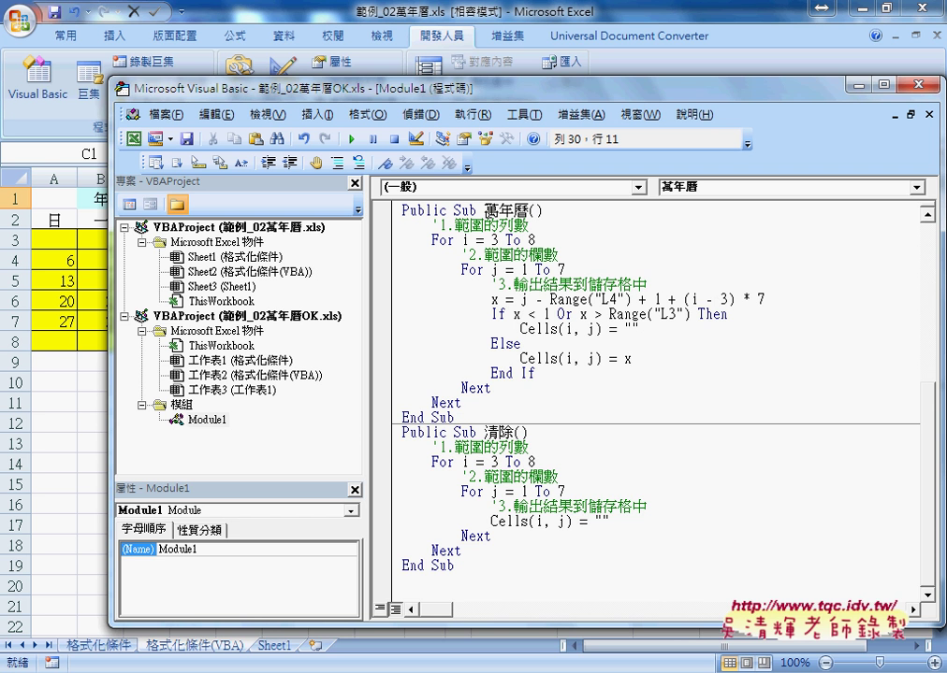
drag(483, 210, 529, 210)
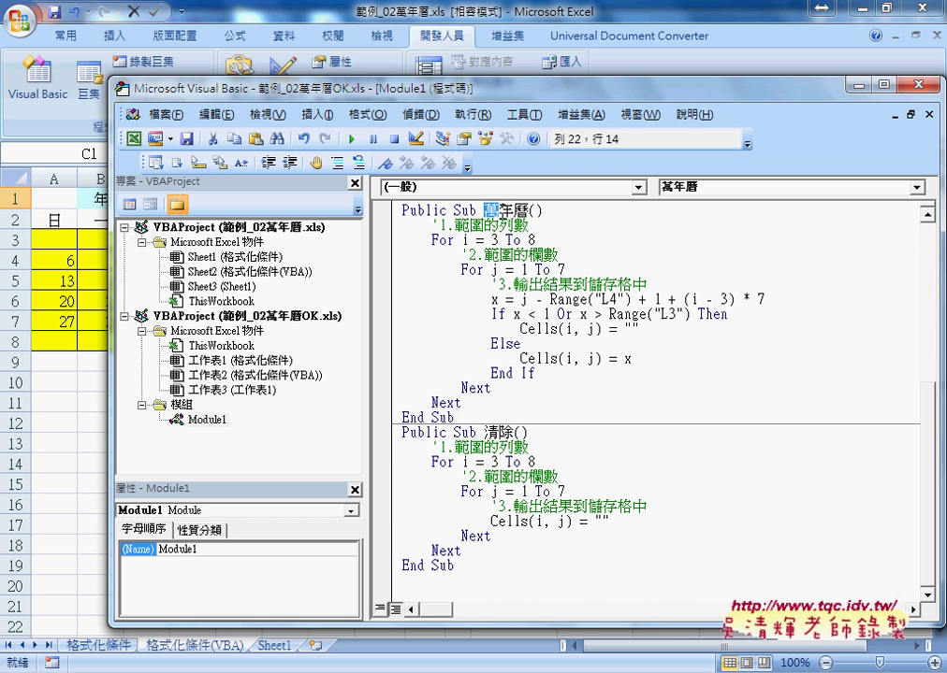
right_click(506, 215)
click(505, 247)
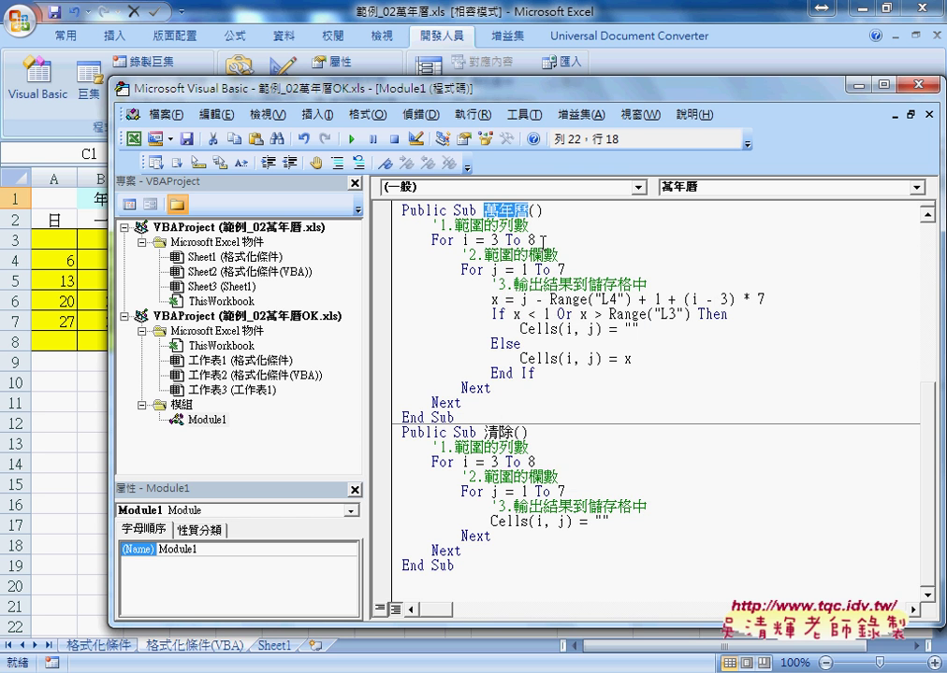
click(929, 114)
Step: Add the line Call 萬年曆 inside the If block and select the finished procedure
click(521, 240)
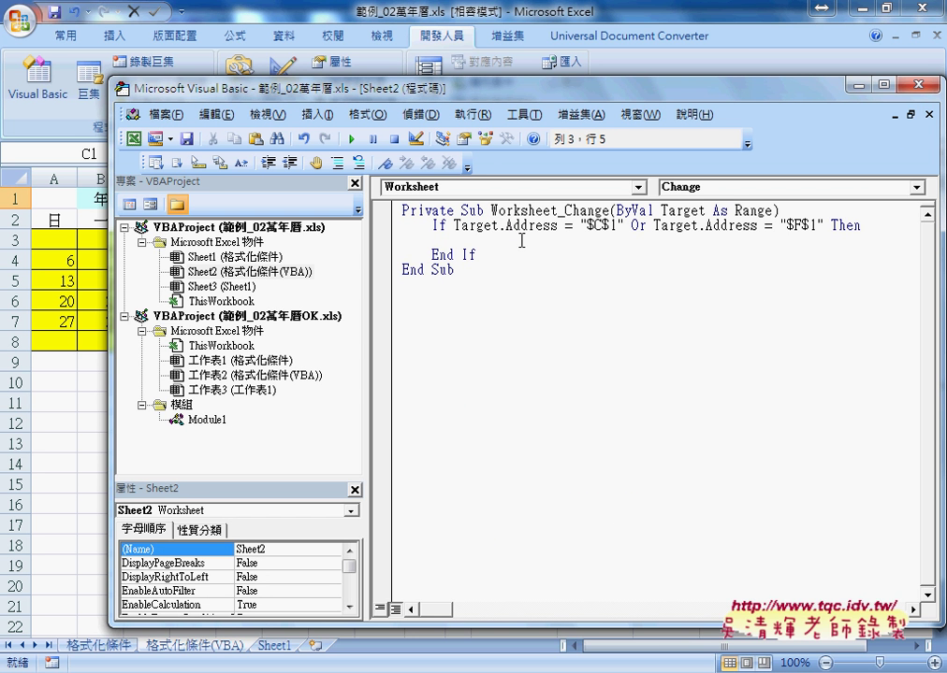
key(Tab)
text(ca)
text(ll)
text(萬年曆)
click(555, 408)
drag(500, 288, 373, 208)
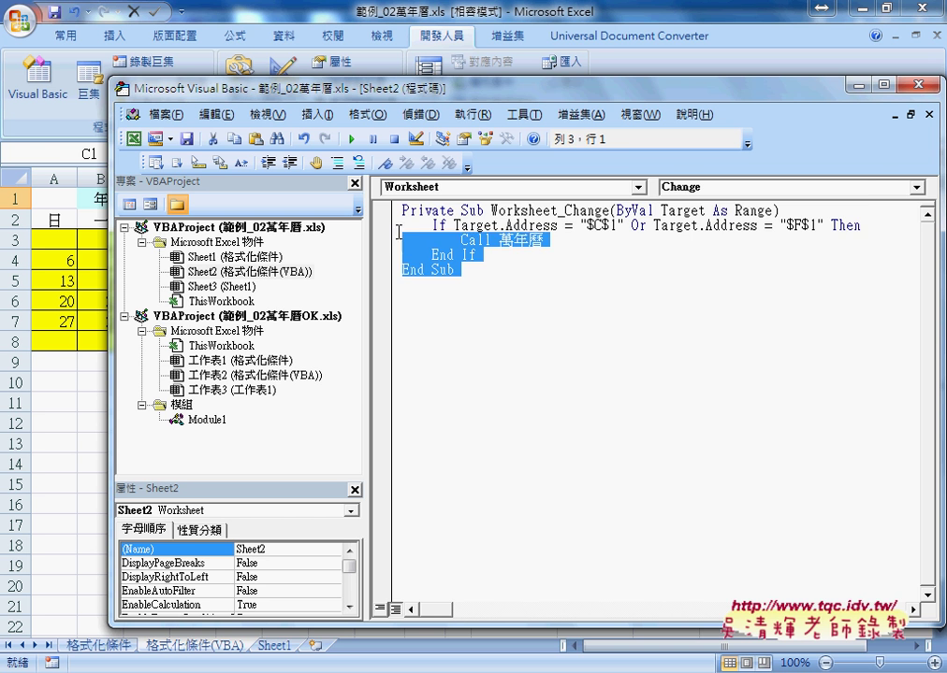
Step: Copy 工作表2's reference code from the OK workbook, then close the Visual Basic editor
double_click(262, 375)
key(ctrl+a)
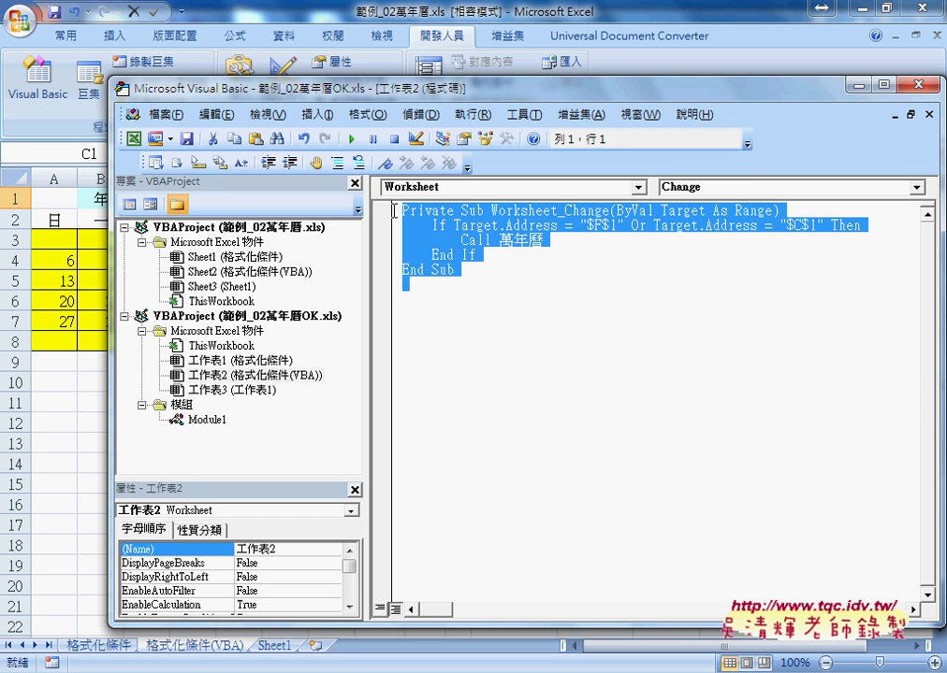
right_click(476, 250)
click(491, 275)
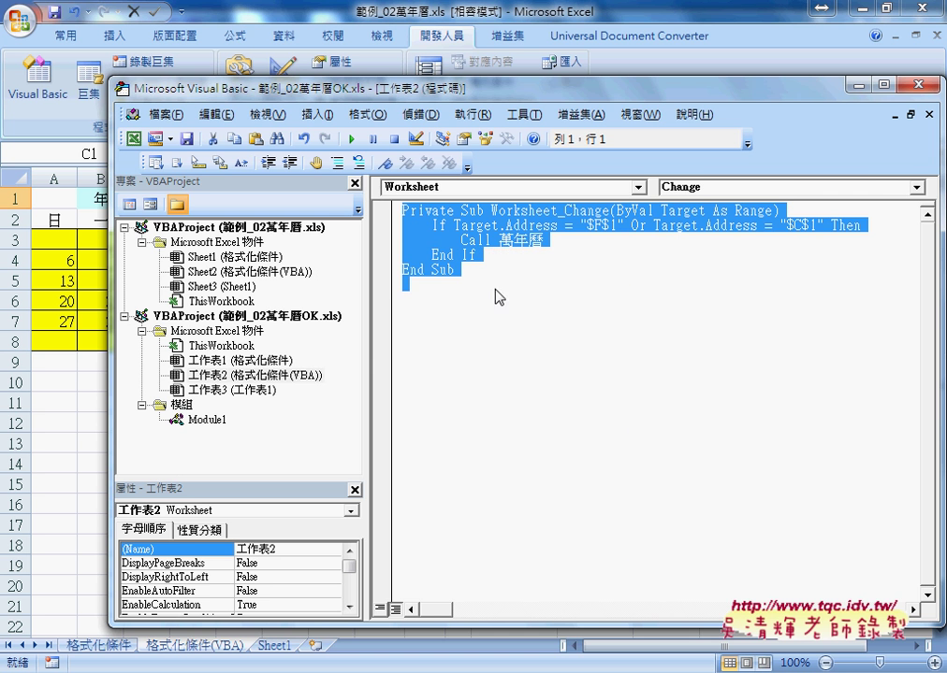
click(273, 376)
double_click(276, 379)
click(916, 84)
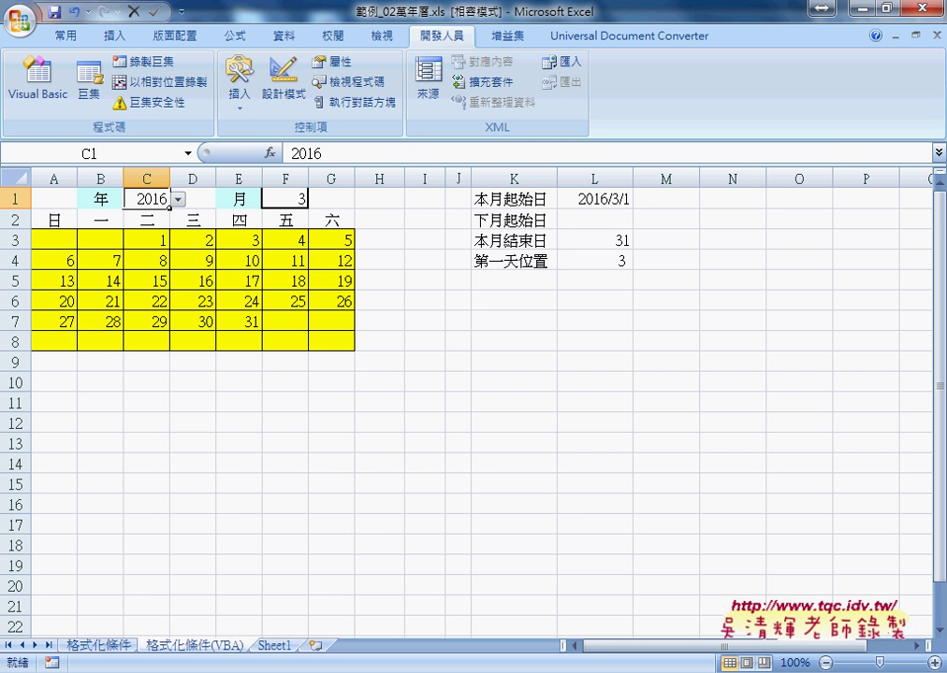
Step: Switch to 範例_02萬年曆OK.xls and set the year in C1 to 2017
mouse_move(426, 671)
click(524, 529)
click(457, 382)
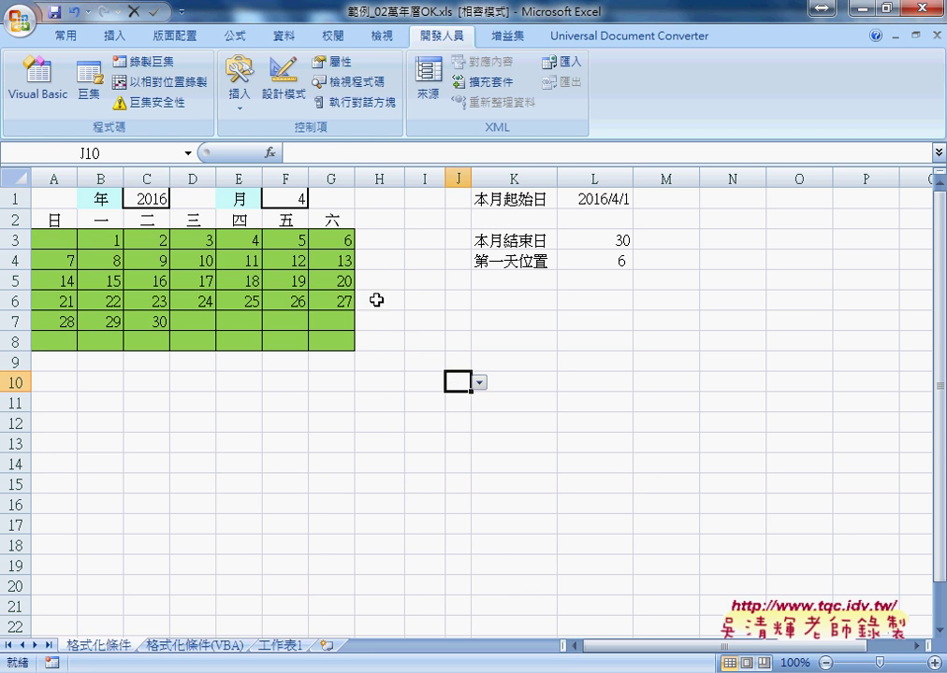
click(167, 197)
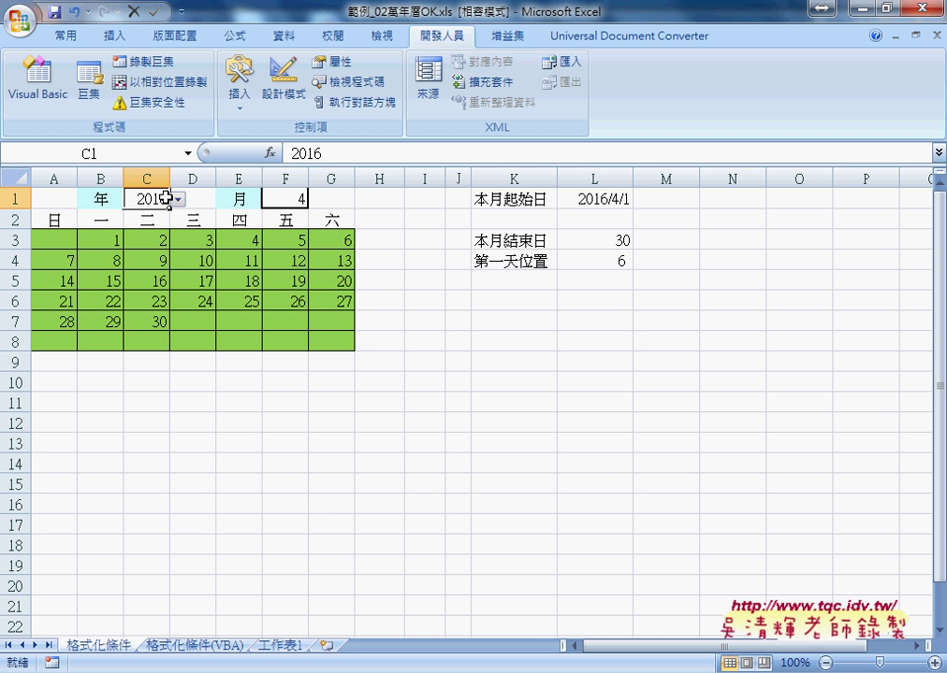
click(176, 199)
click(176, 200)
click(180, 202)
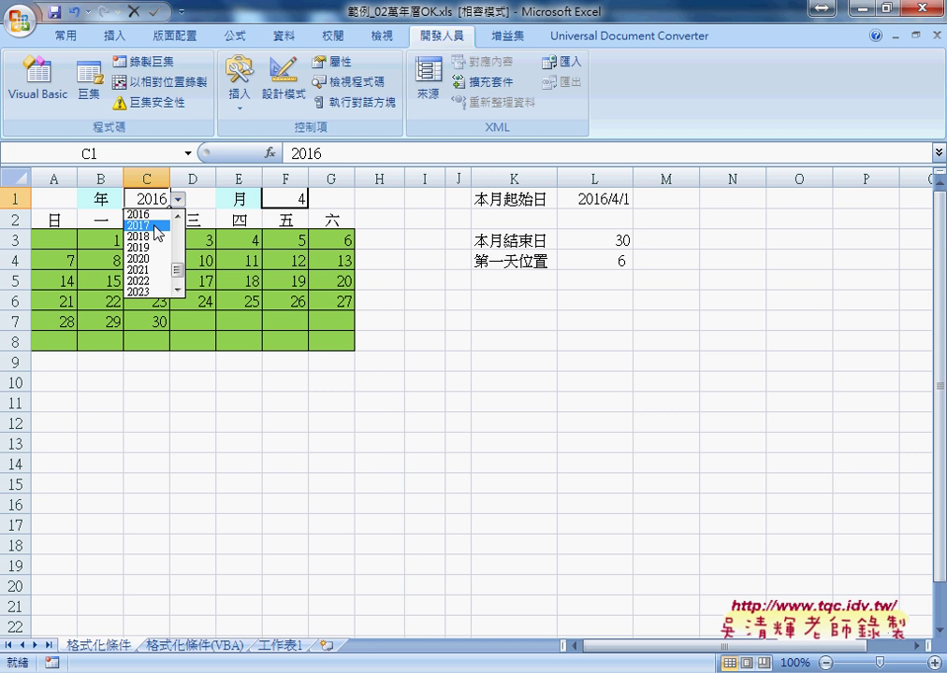
click(155, 227)
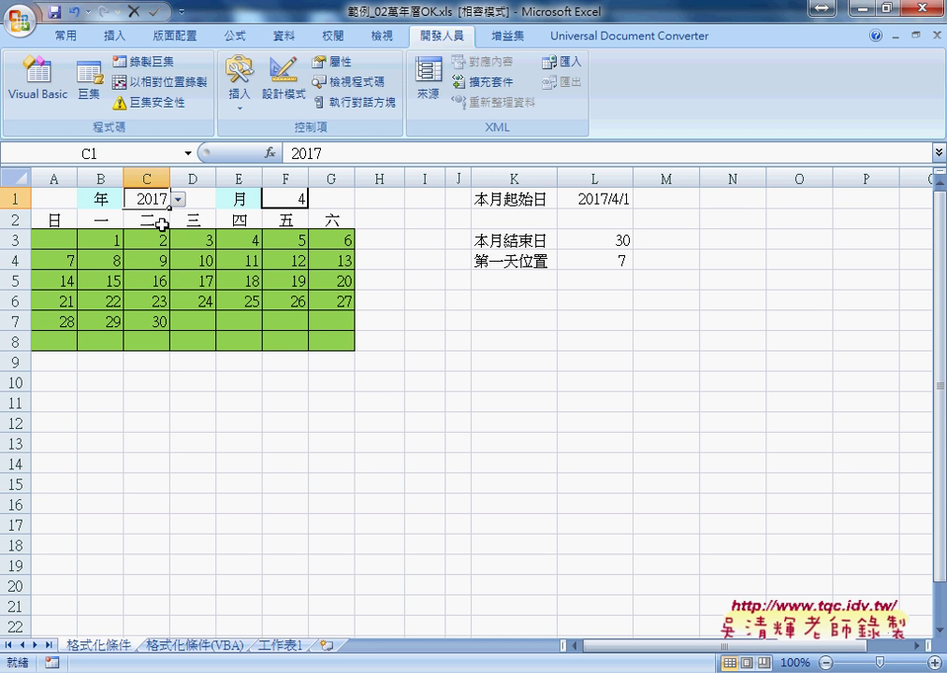
Step: Set the month in F1 to 5, check the calendar cells, then show the 格式化條件(VBA) sheet
click(309, 200)
click(316, 199)
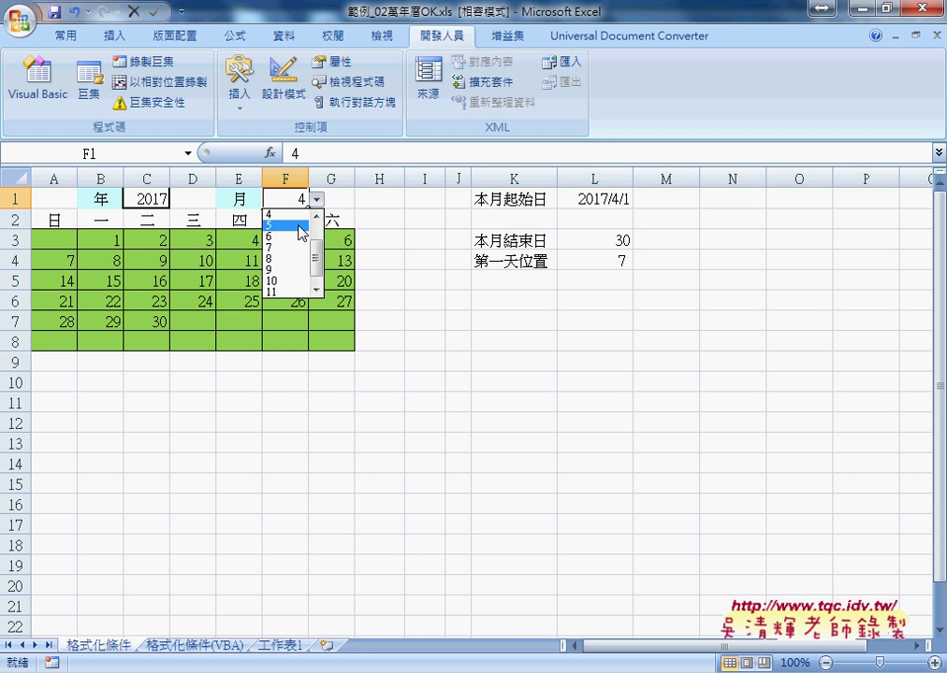
click(290, 226)
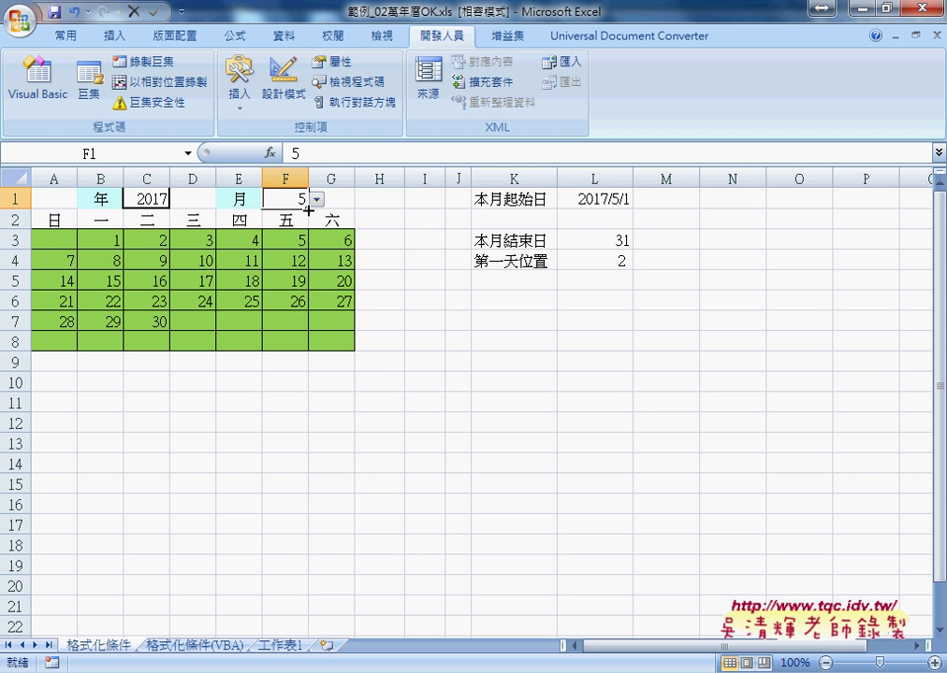
click(71, 239)
click(86, 240)
click(143, 244)
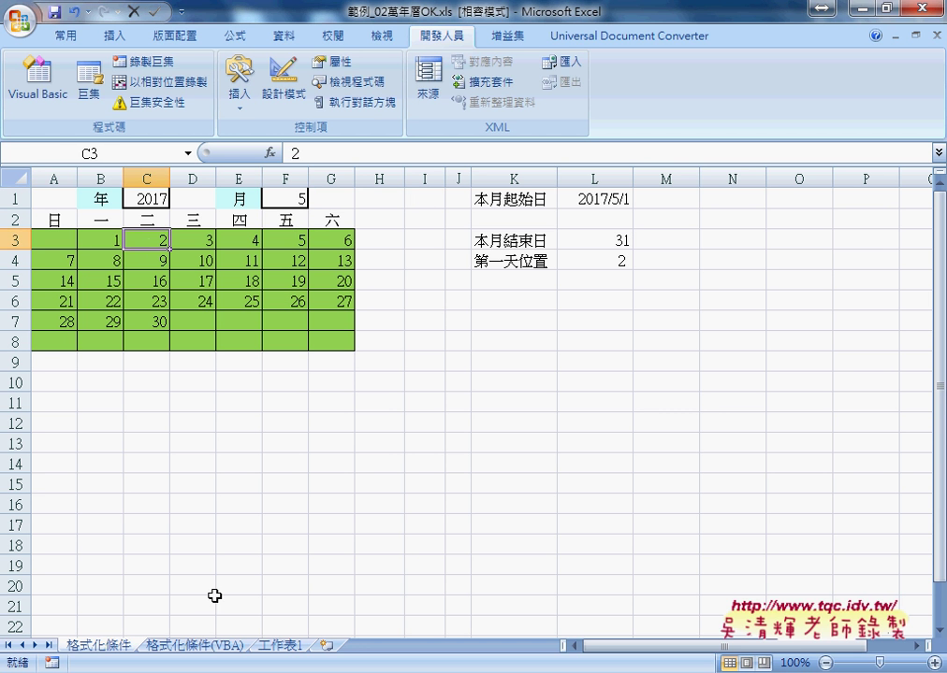
click(199, 647)
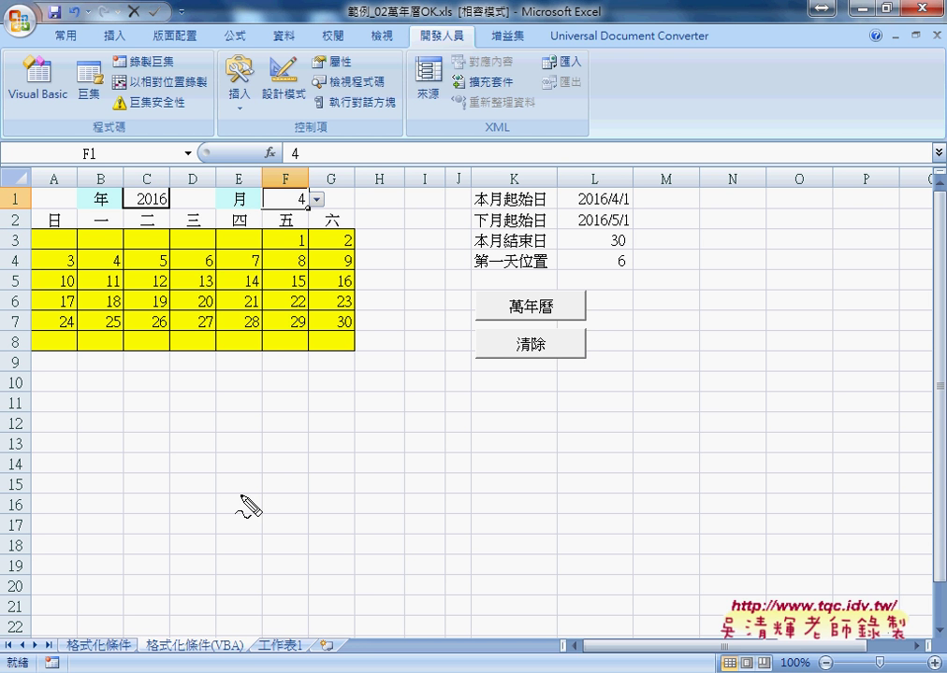
mouse_move(240, 659)
mouse_down()
mouse_move(130, 634)
mouse_move(245, 625)
mouse_up()
mouse_move(388, 568)
mouse_down()
mouse_move(280, 577)
mouse_move(216, 616)
mouse_move(251, 609)
mouse_up()
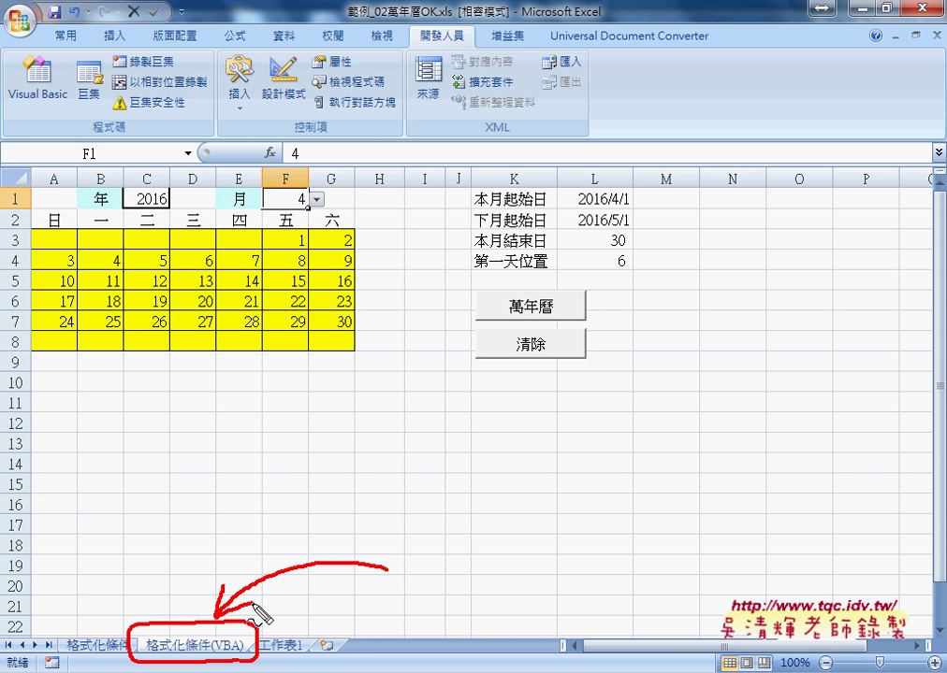
key(Escape)
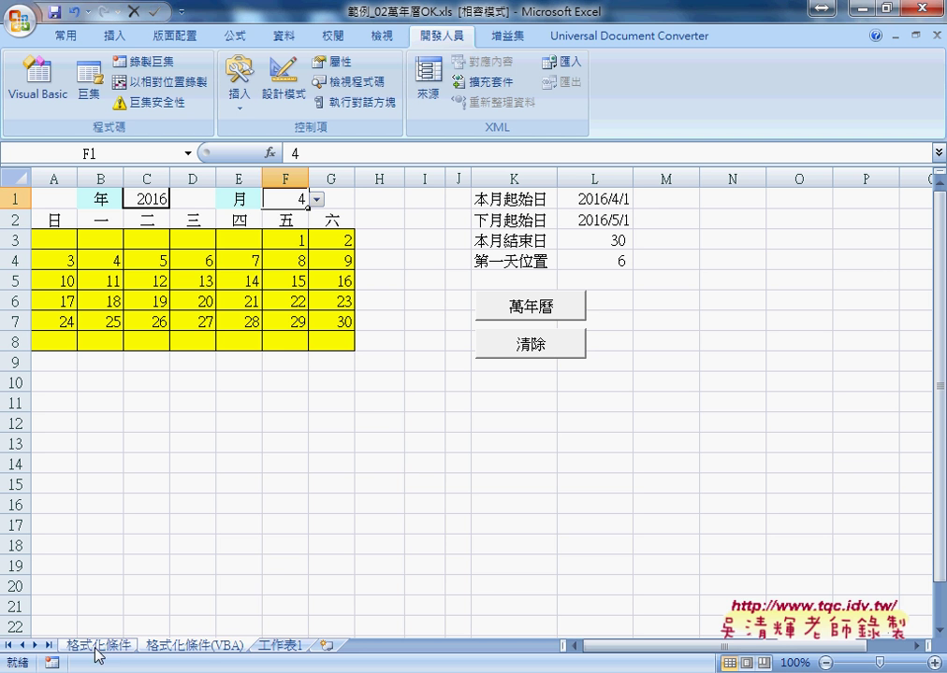
mouse_move(456, 628)
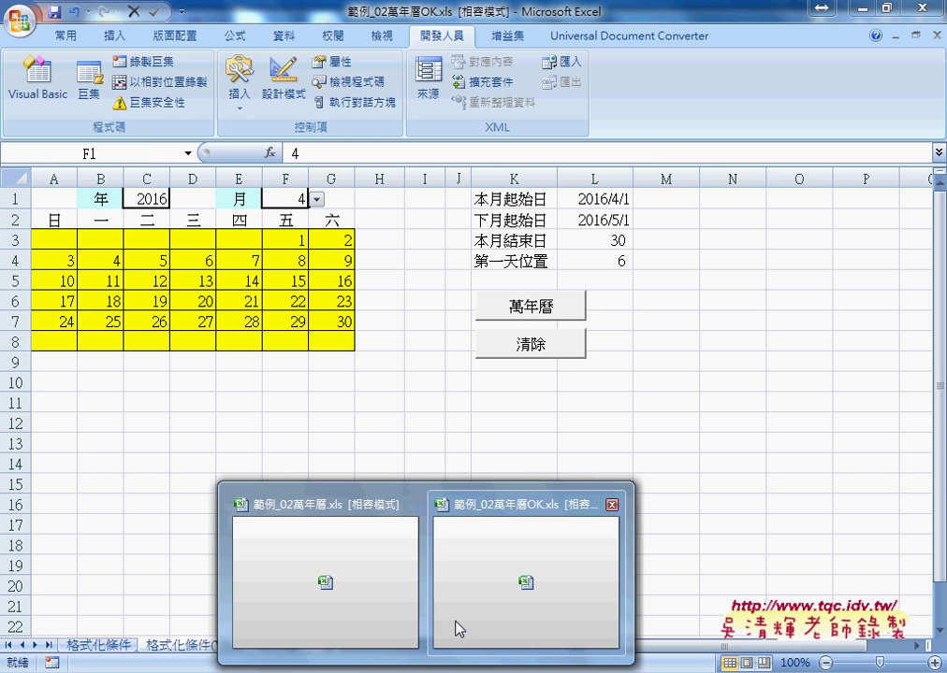
click(494, 581)
click(26, 94)
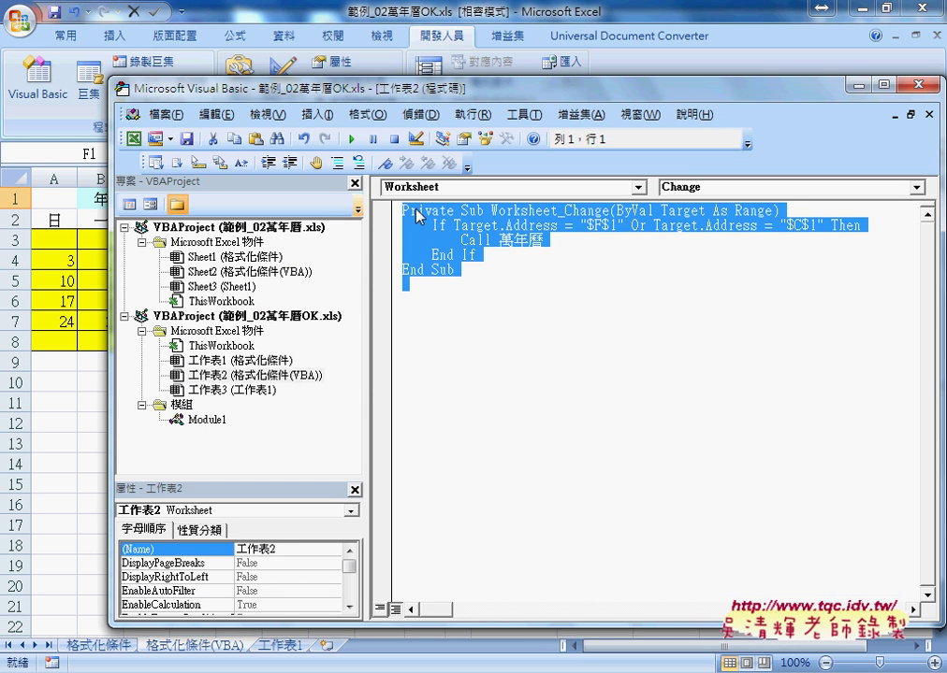
drag(314, 87, 507, 74)
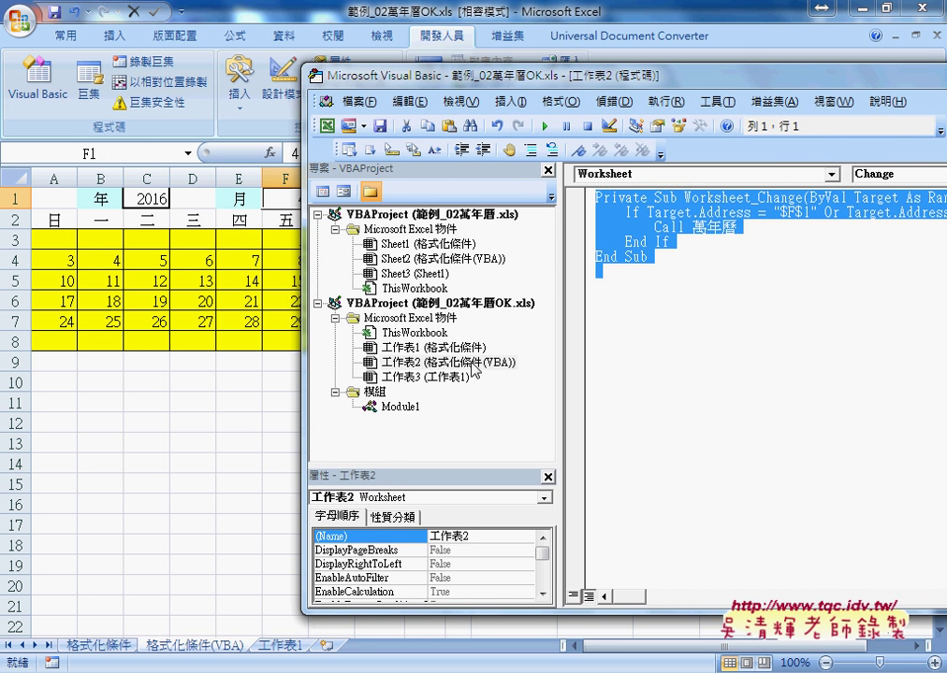
click(473, 368)
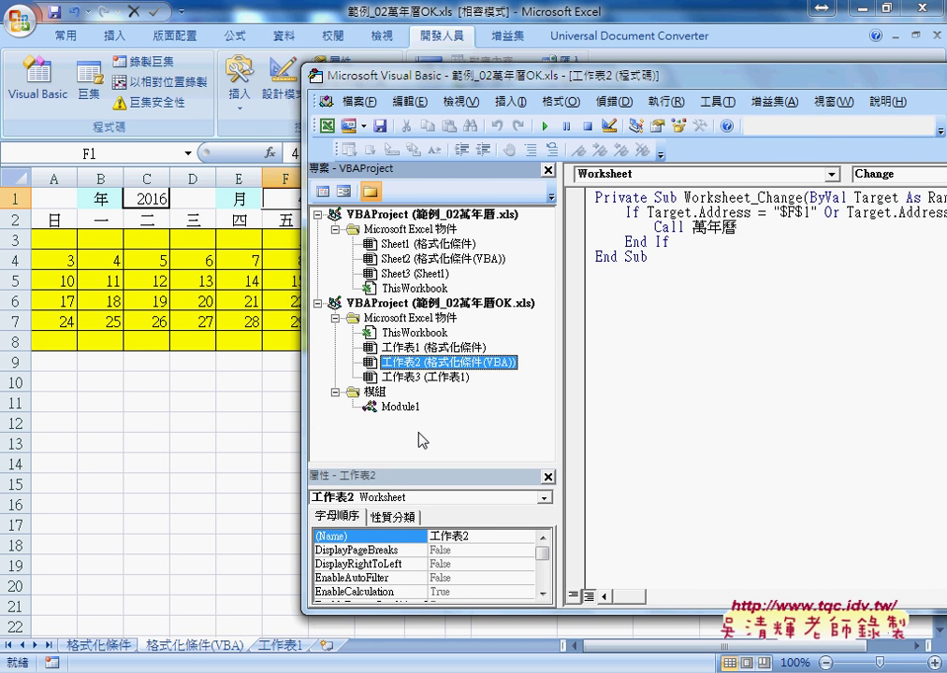
click(229, 398)
Step: Pick months 5, 6, then 3 from F1's dropdown to refresh the calendar
click(304, 194)
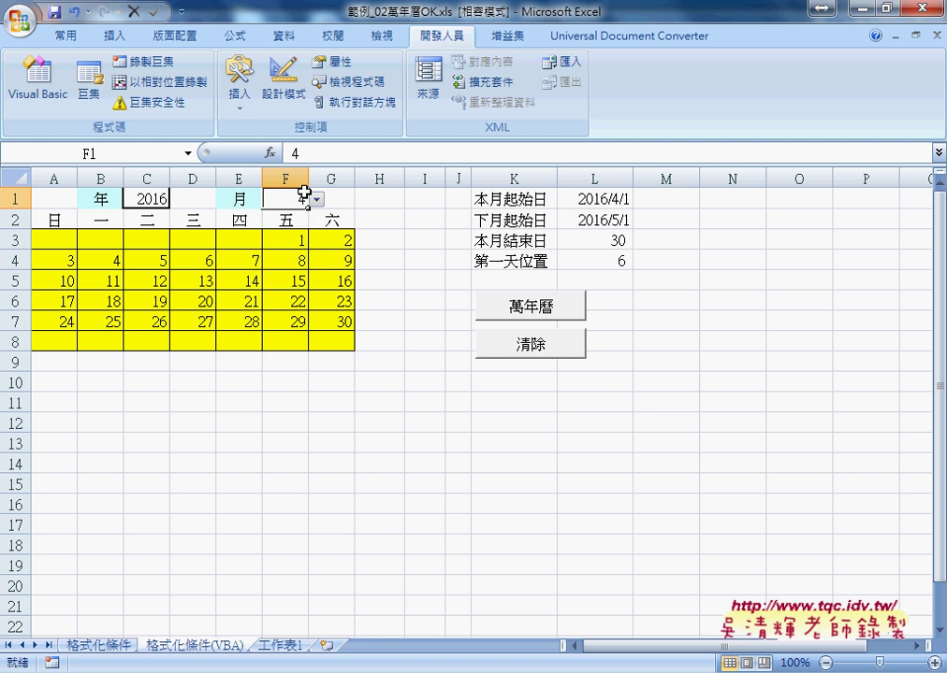
click(317, 199)
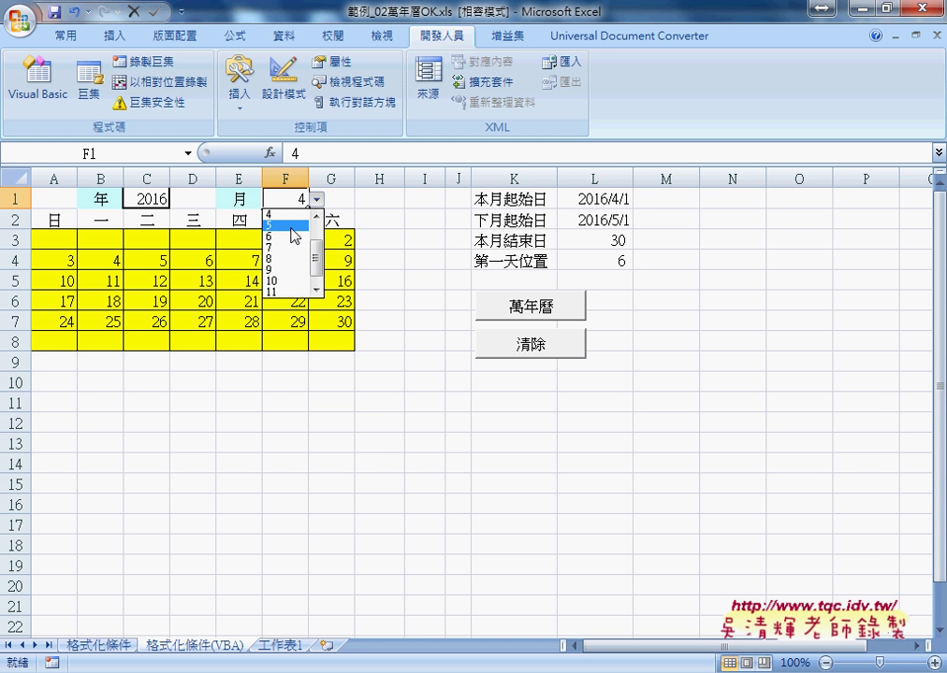
click(292, 227)
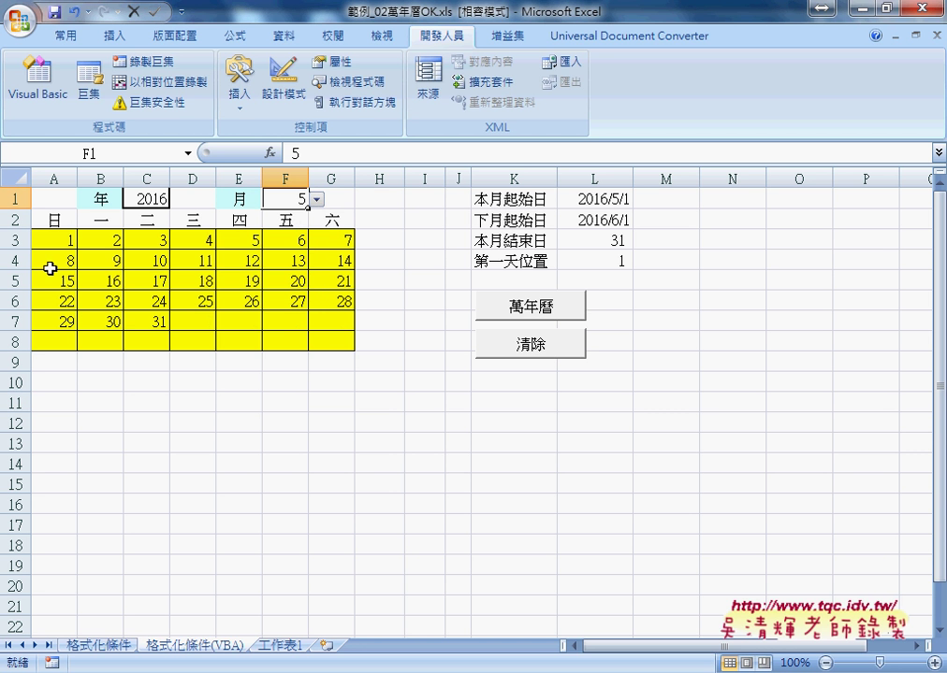
click(317, 199)
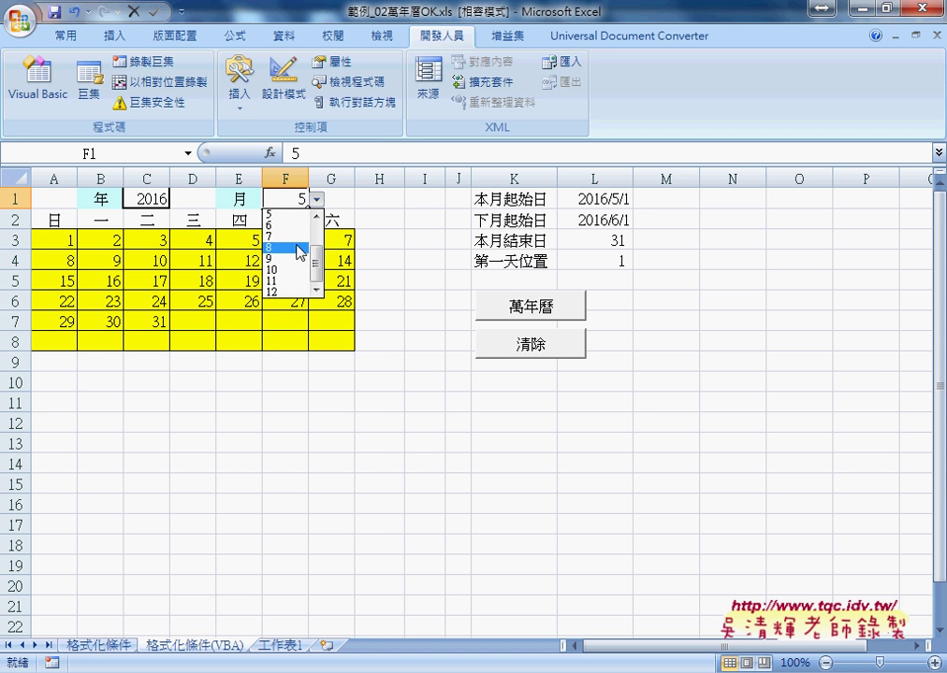
click(292, 226)
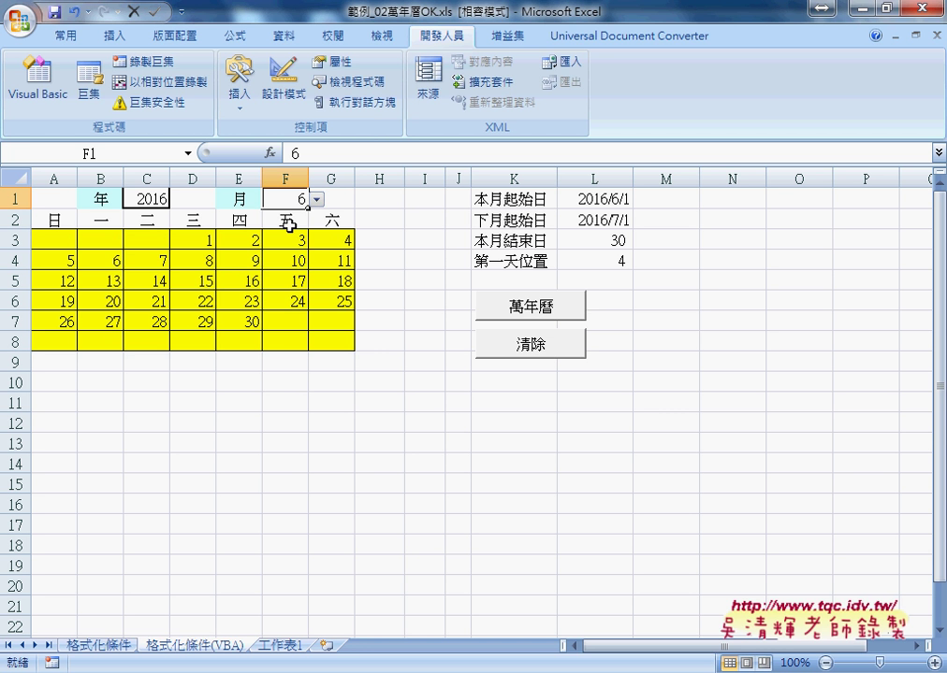
click(317, 199)
scroll(294, 224, up, 2)
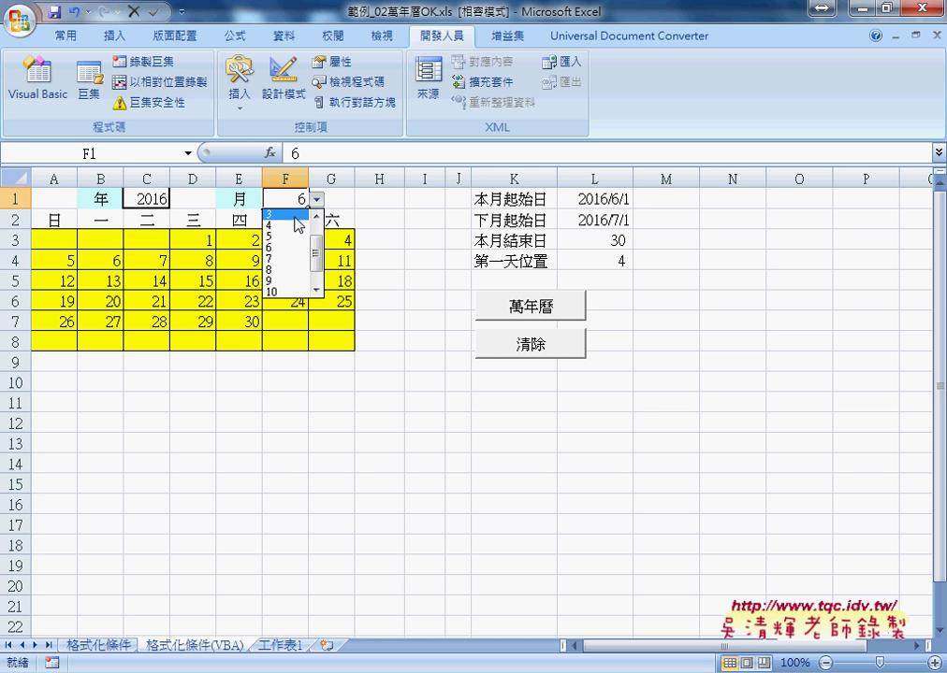
click(293, 215)
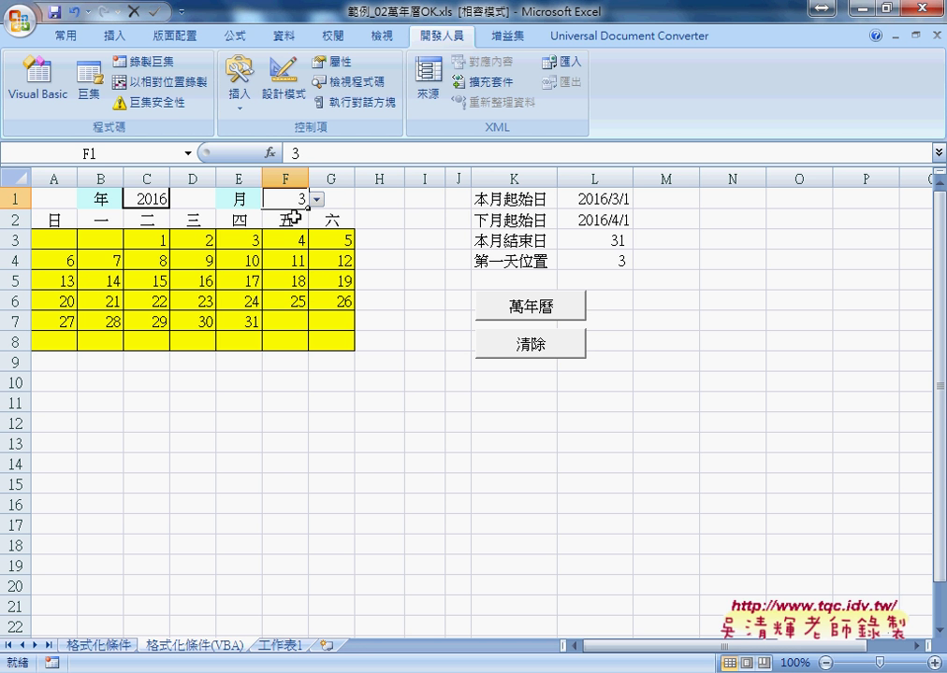
Step: Enter a test value 1 in H9, clear it, and open the Visual Basic editor
click(384, 340)
click(392, 365)
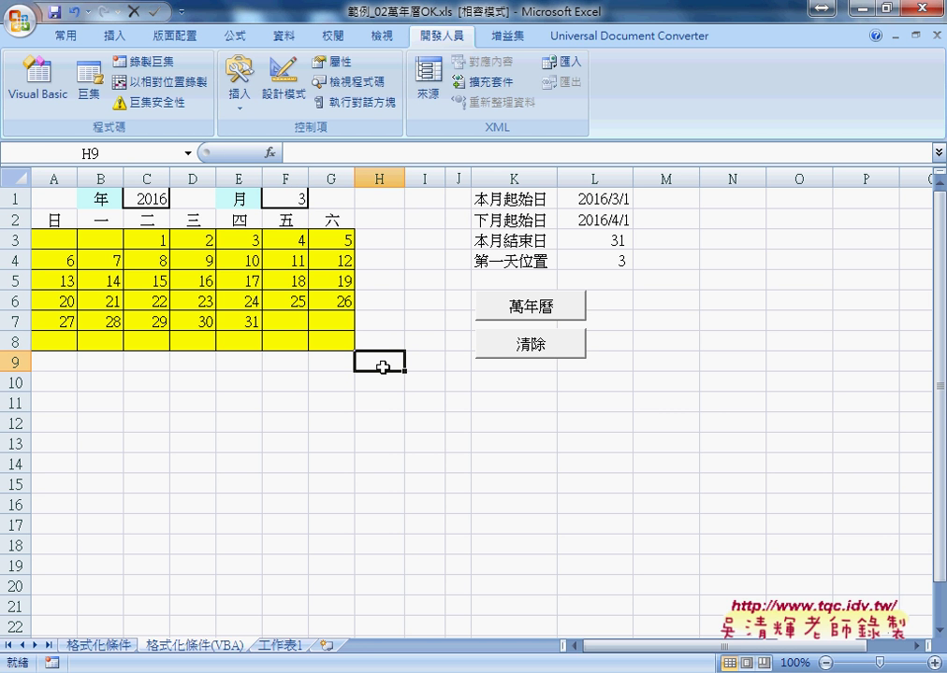
text(1)
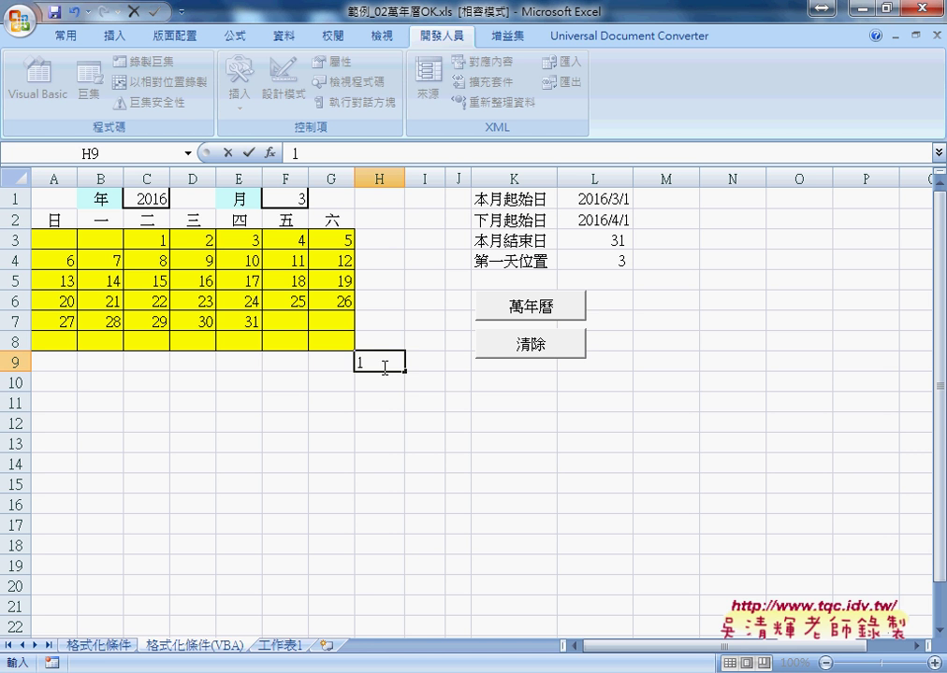
key(Return)
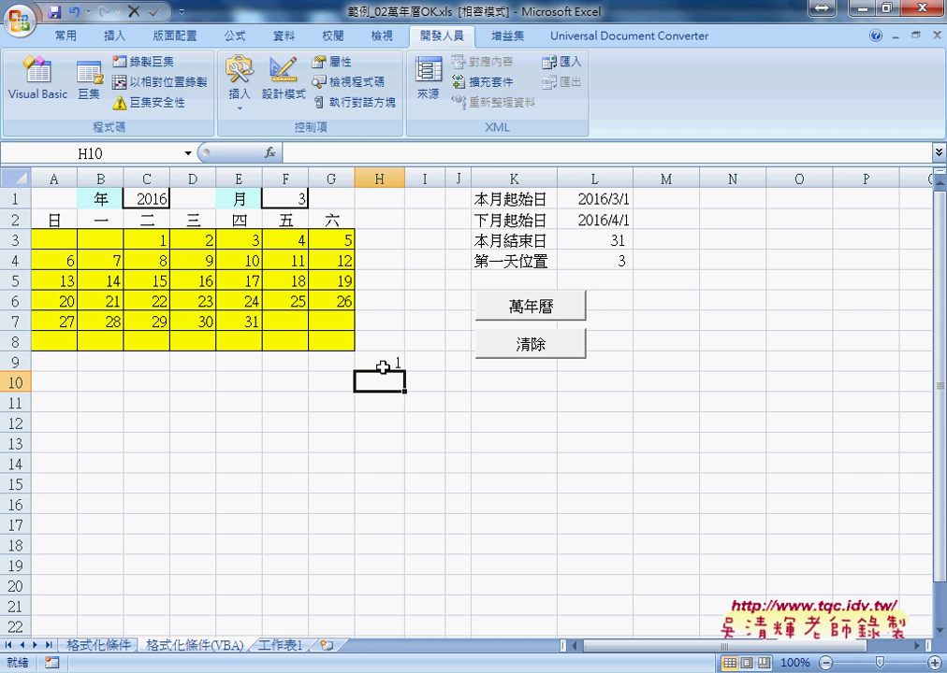
click(382, 364)
key(Delete)
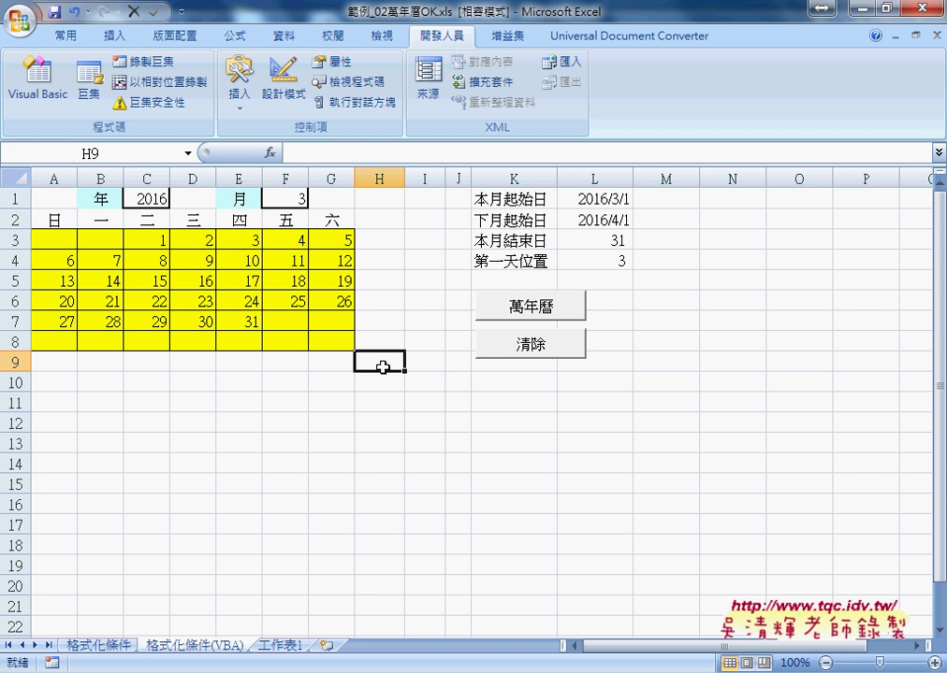
click(53, 83)
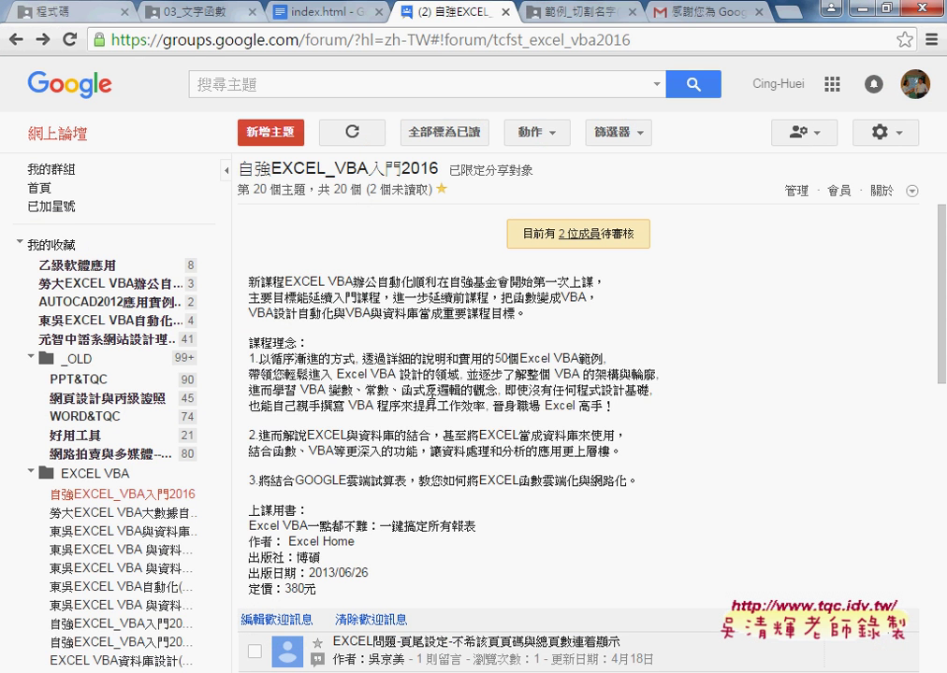
Step: Switch to the index.html notes and scroll up to the Cells formula in 萬年曆2
click(319, 21)
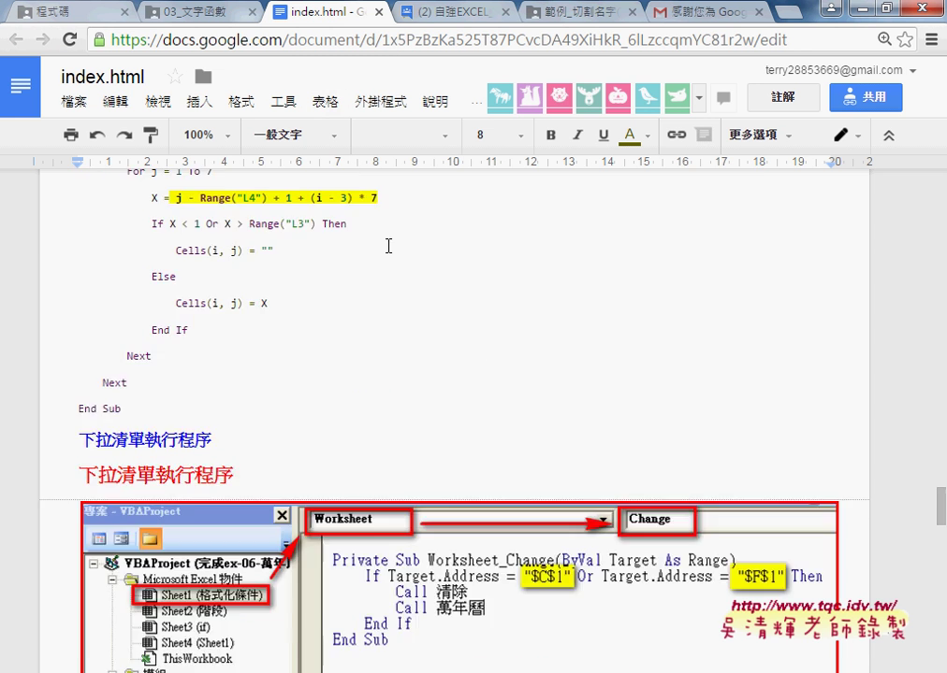
scroll(388, 246, up, 5)
scroll(388, 246, up, 5)
scroll(388, 246, up, 5)
scroll(388, 246, up, 2)
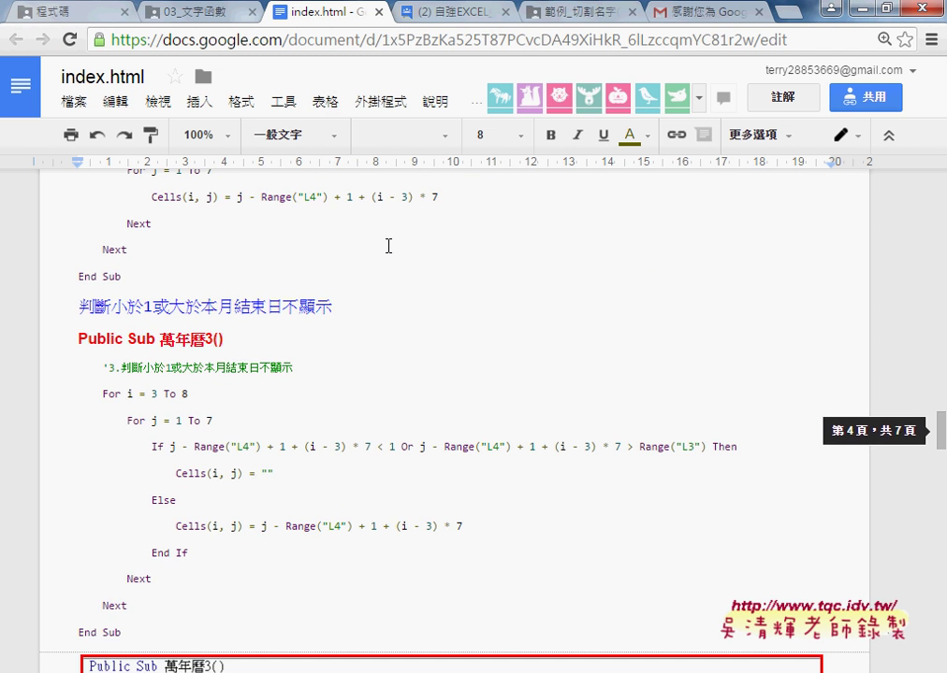
scroll(388, 246, up, 1)
scroll(388, 246, up, 3)
scroll(388, 246, up, 1)
scroll(388, 246, up, 2)
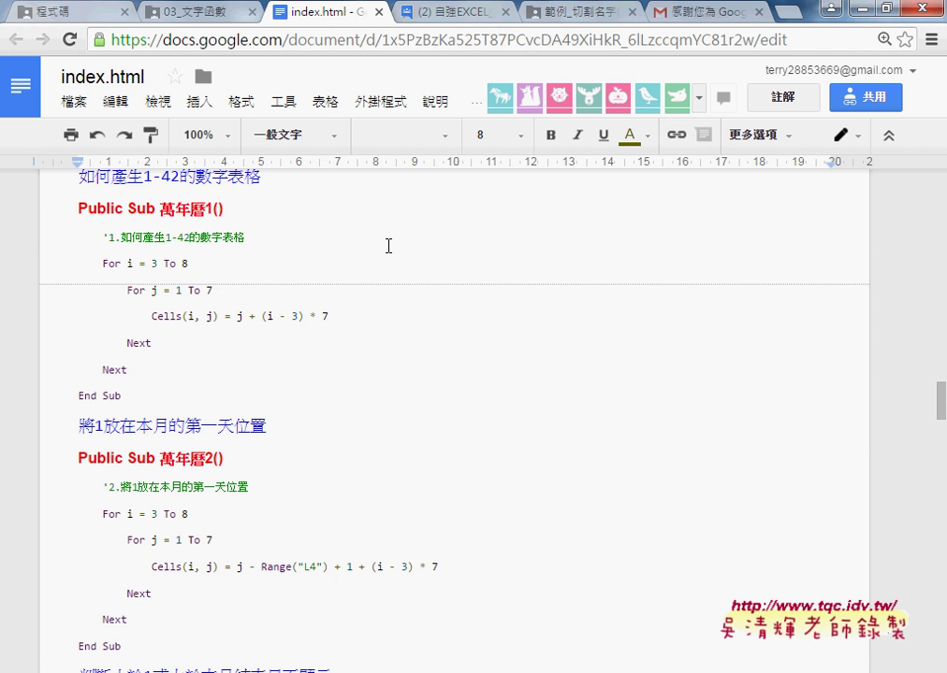
scroll(183, 214, up, 1)
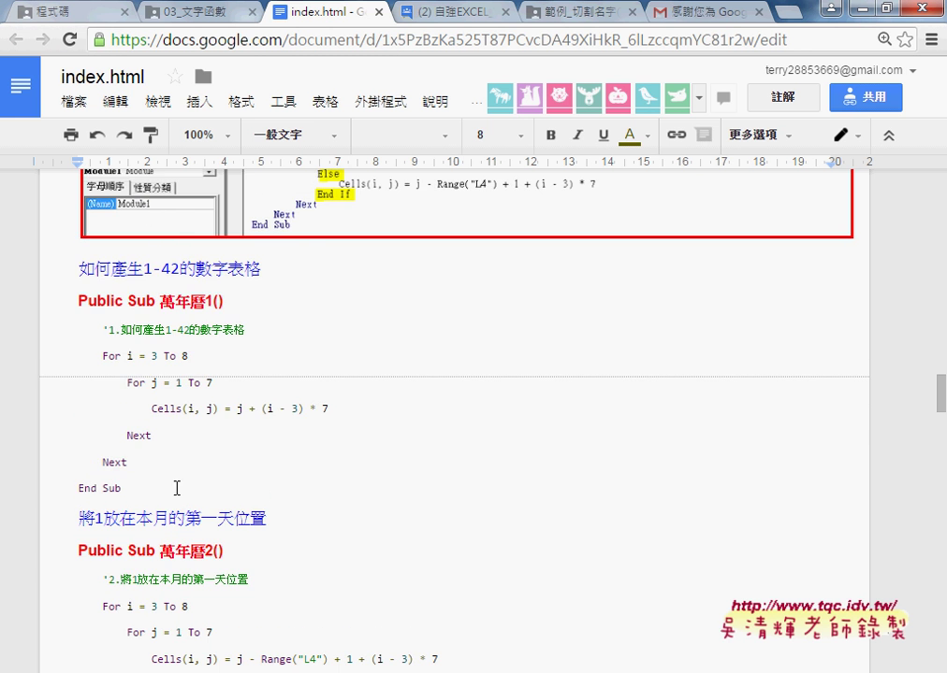
drag(142, 487, 67, 317)
scroll(312, 374, down, 4)
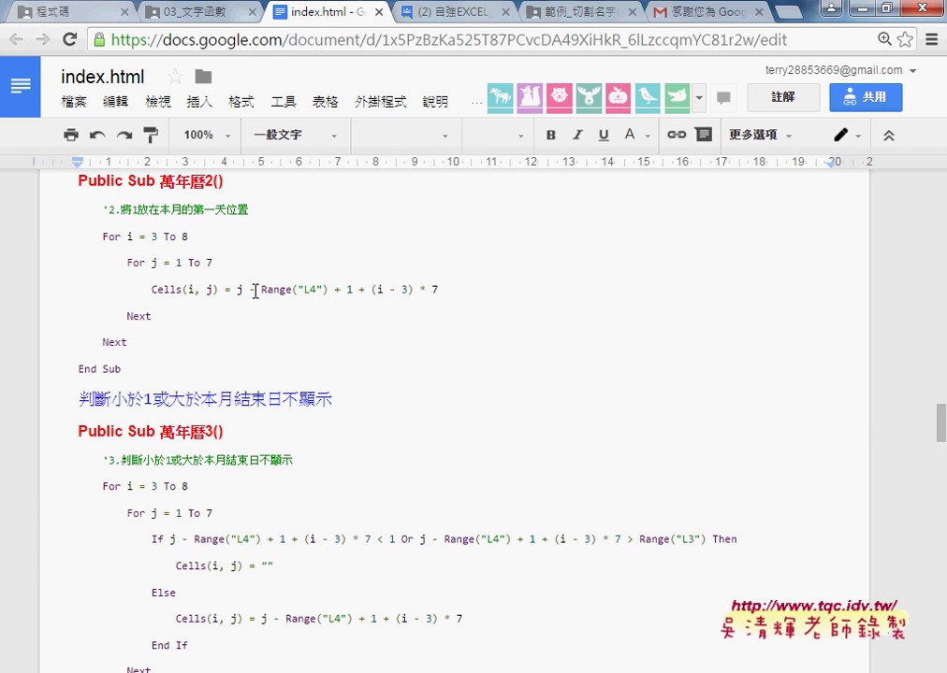
drag(236, 290, 341, 289)
Step: Scroll down to the Worksheet_Change event code section
scroll(299, 370, down, 2)
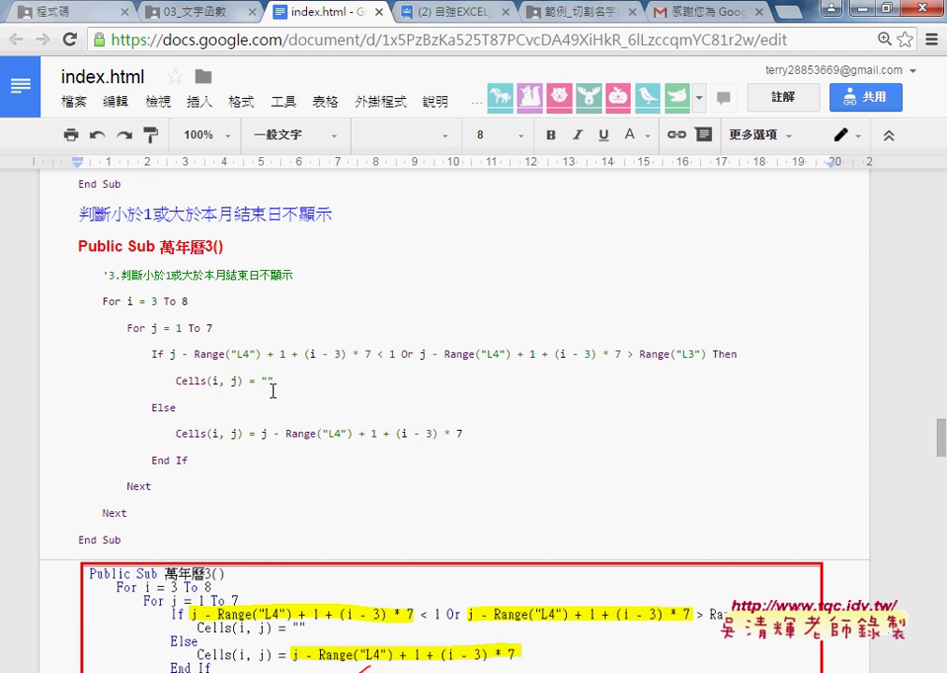
scroll(431, 372, down, 3)
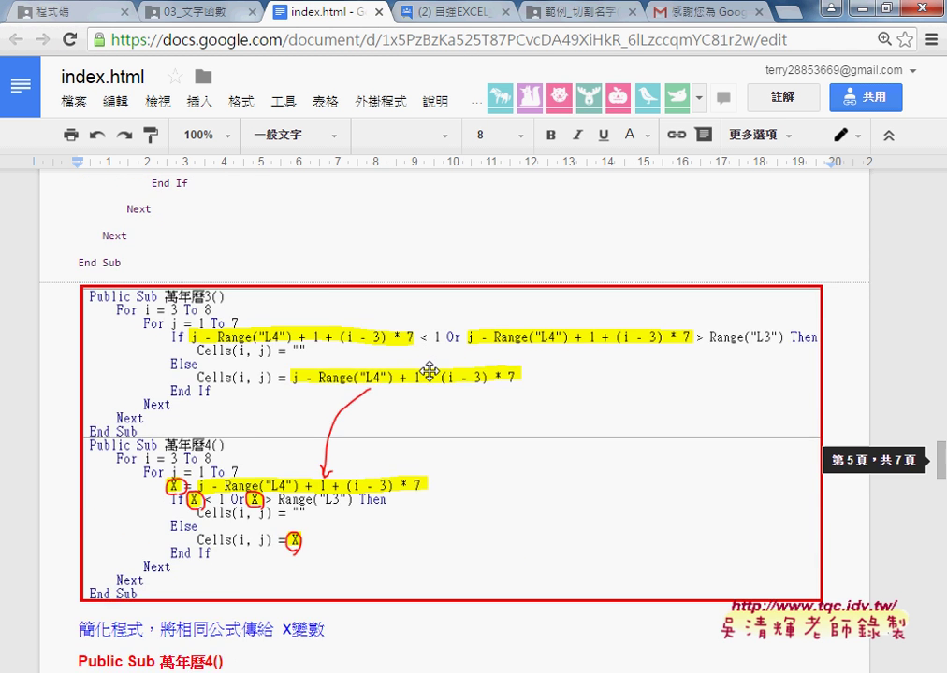
scroll(431, 372, down, 2)
scroll(432, 372, down, 2)
scroll(431, 372, down, 3)
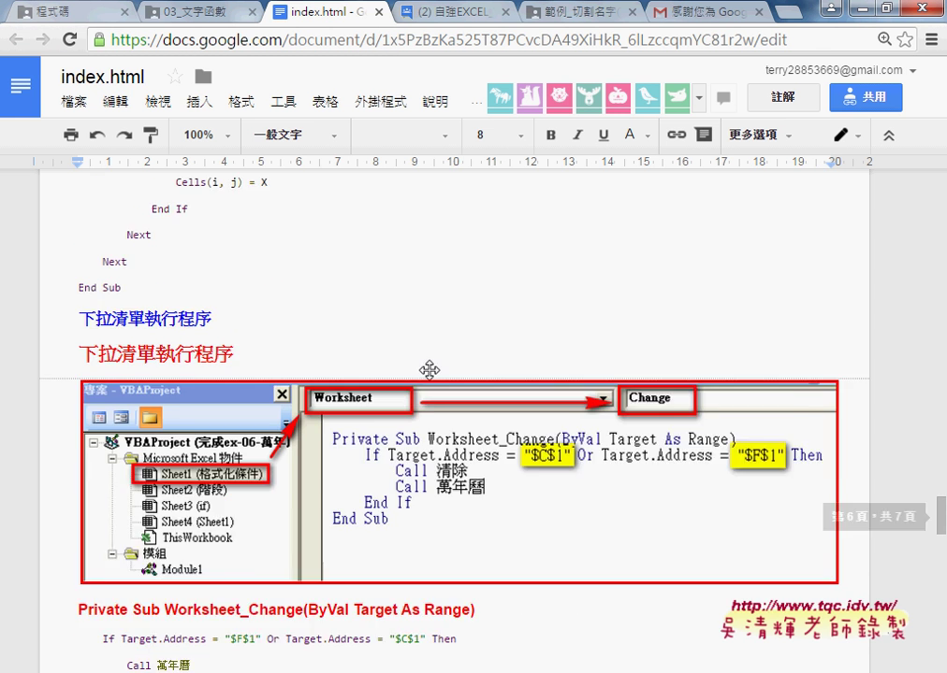
scroll(429, 370, down, 2)
scroll(429, 370, down, 2)
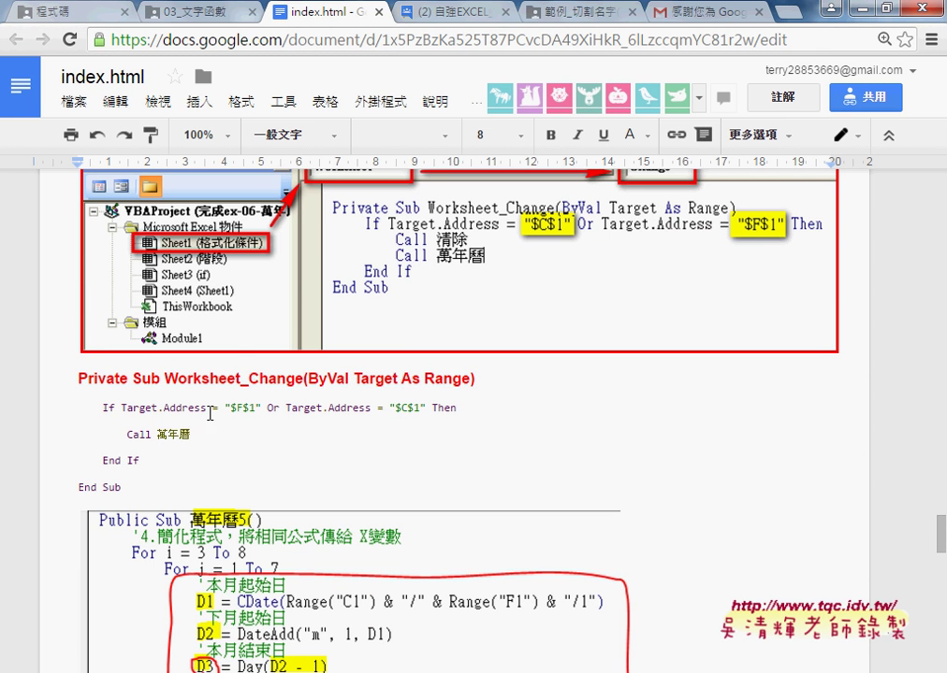
Step: Highlight part of the Worksheet_Change heading, then select 萬年曆 on the Call line
drag(166, 379, 302, 379)
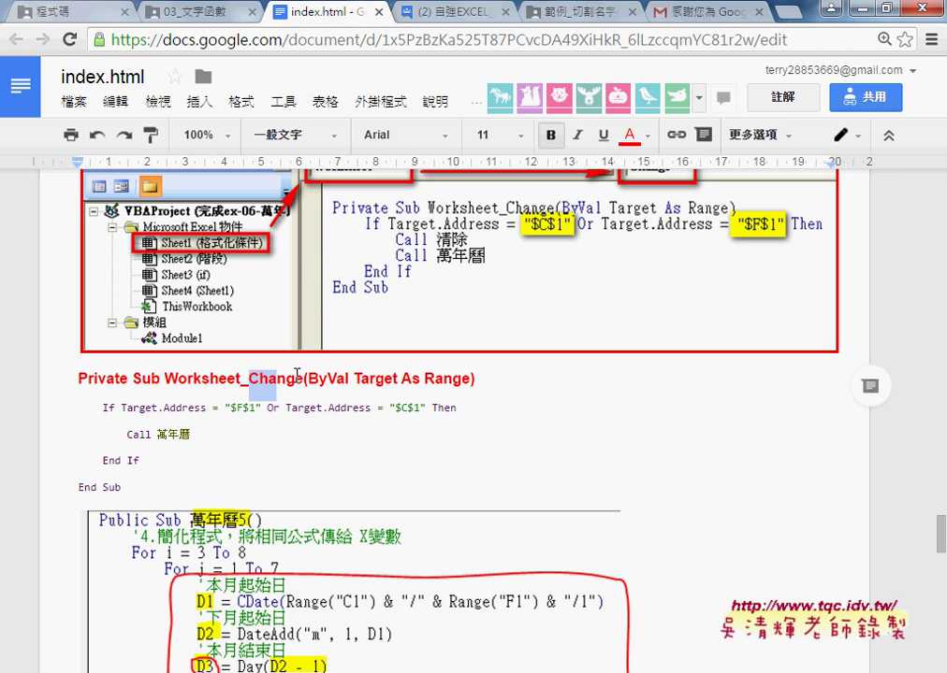
double_click(166, 434)
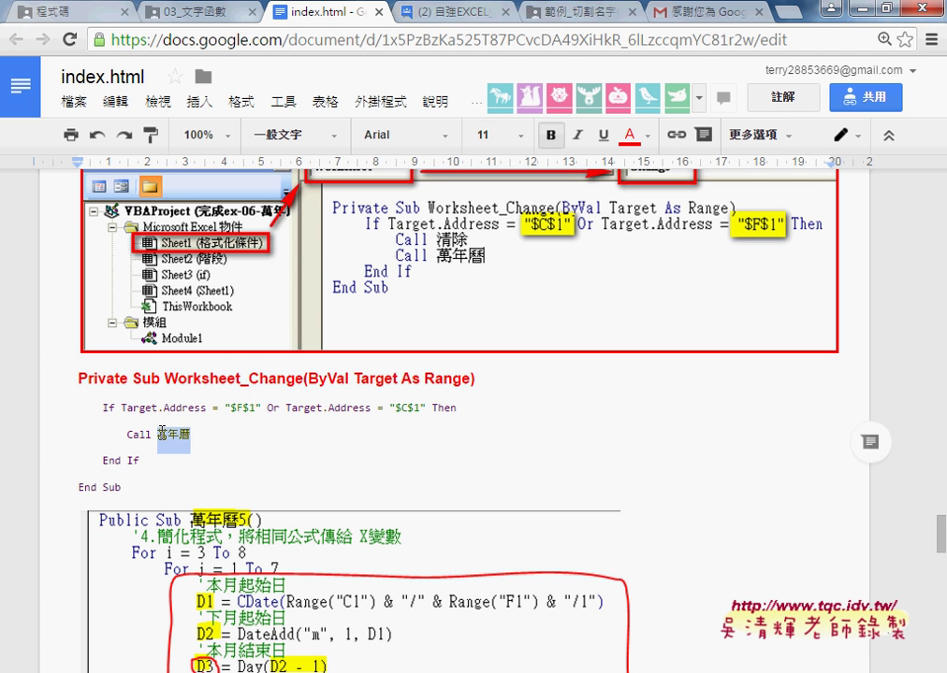